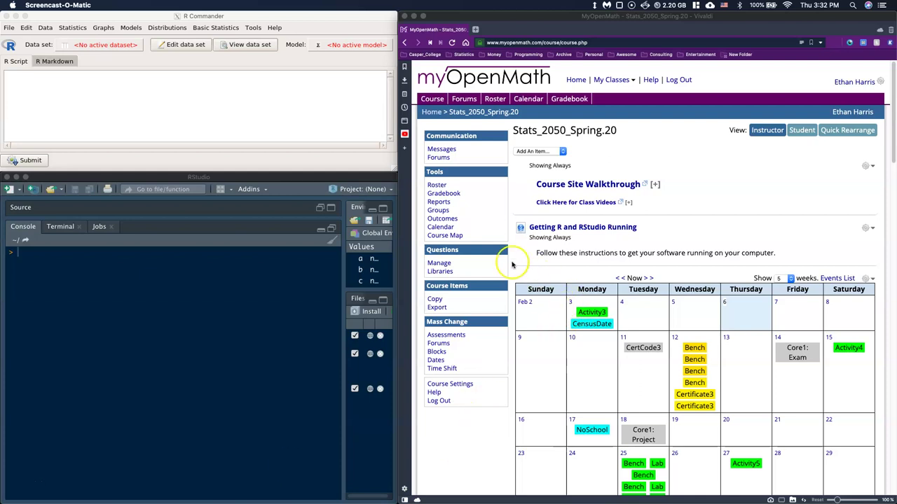
Step: Open the "Guide: Probability" assessment in the Section 3 Coursework and start it at Question 1
scroll(519, 259, "down", 10)
scroll(519, 269, "down", 10)
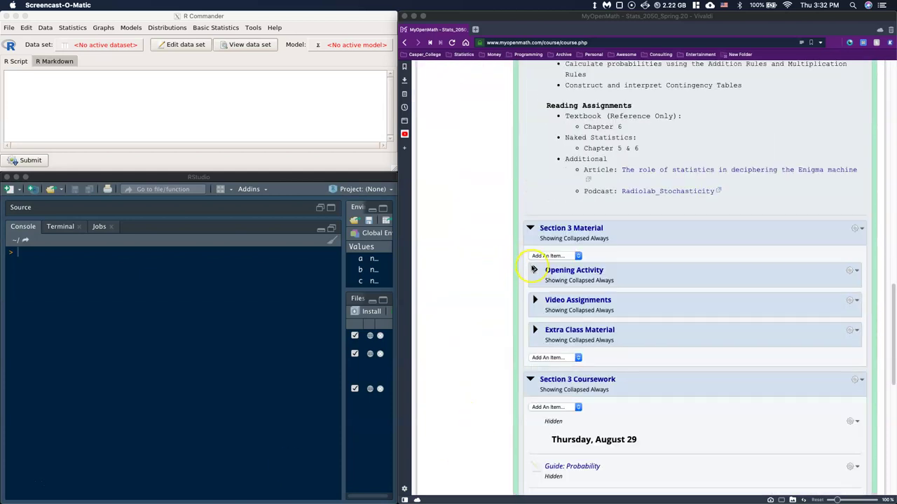
scroll(527, 271, "down", 1)
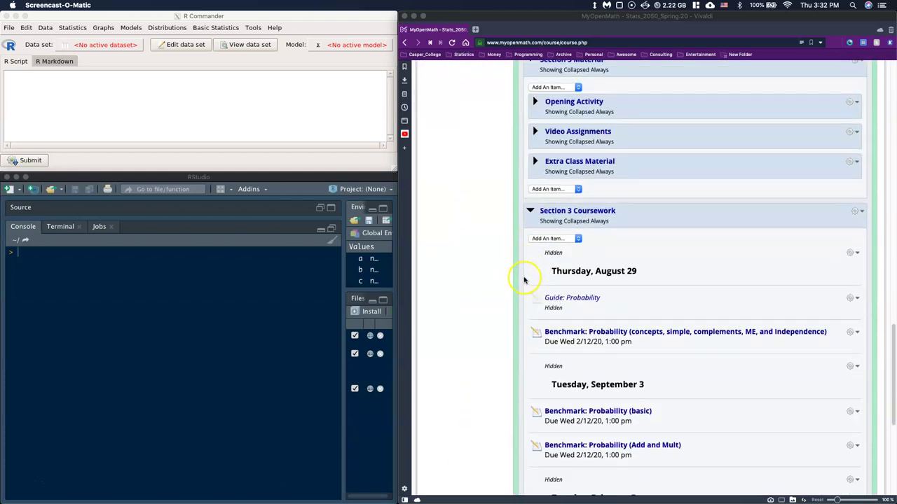
left_click(590, 306)
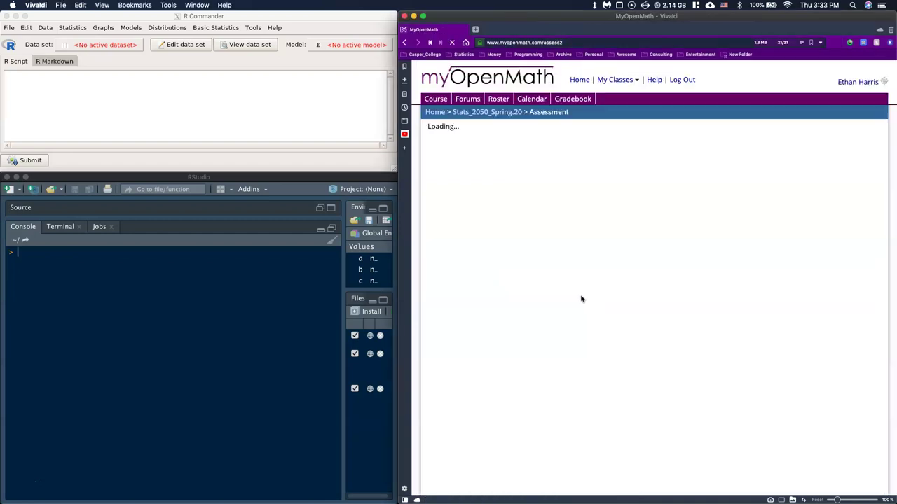
key("super+bracketleft")
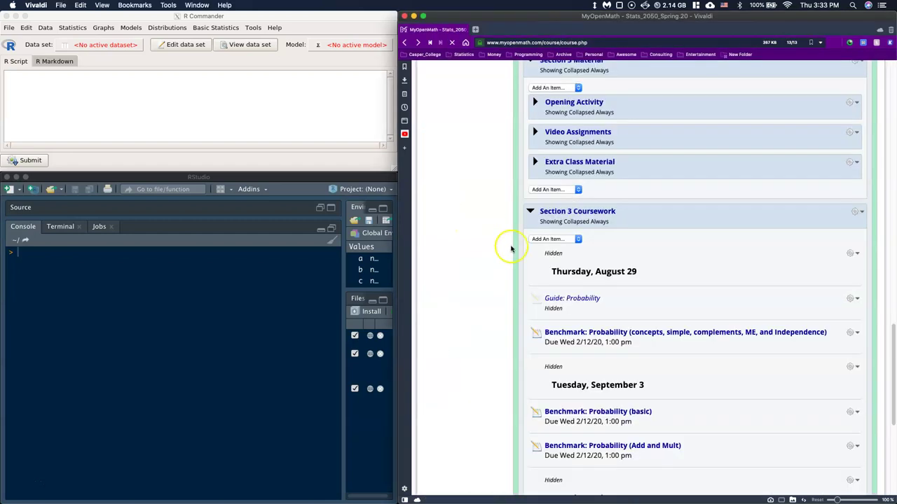
left_click(849, 299)
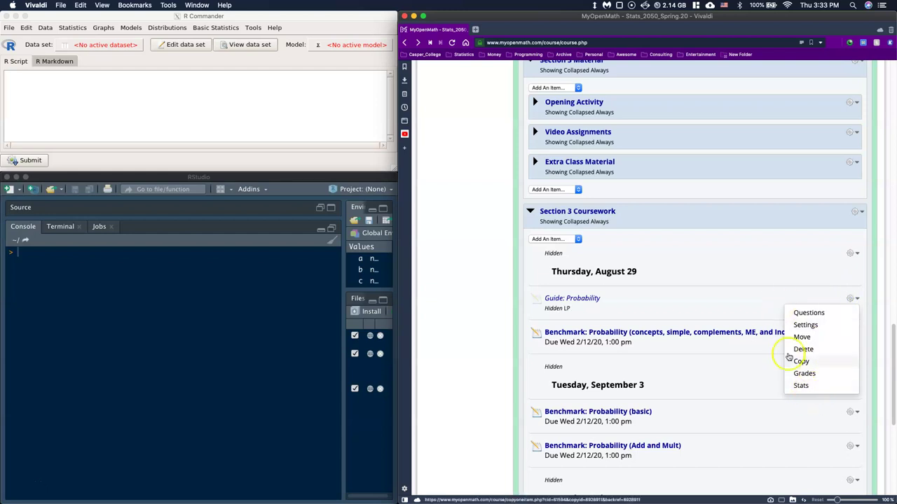
left_click(571, 299)
left_click(442, 208)
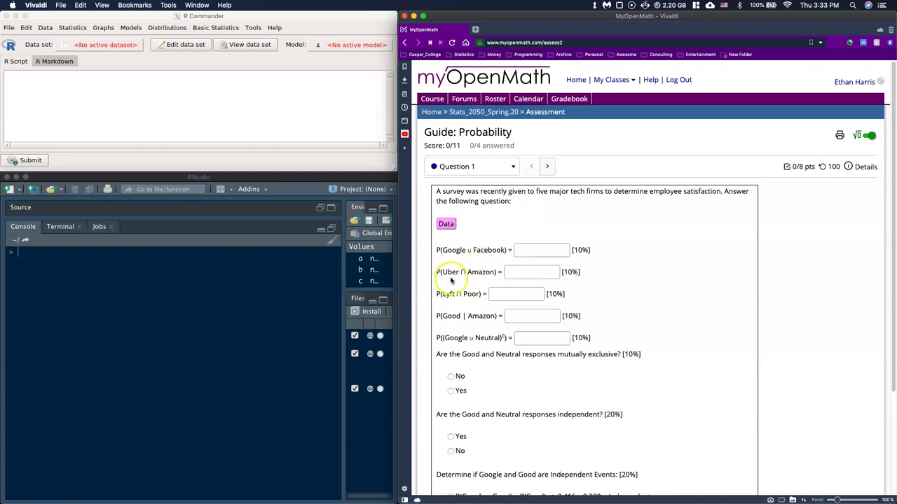
Step: Reveal the data in Question 1, copy the full Tech Company and Satisfaction table including its headers, and hide the data again
scroll(514, 409, "down", 3)
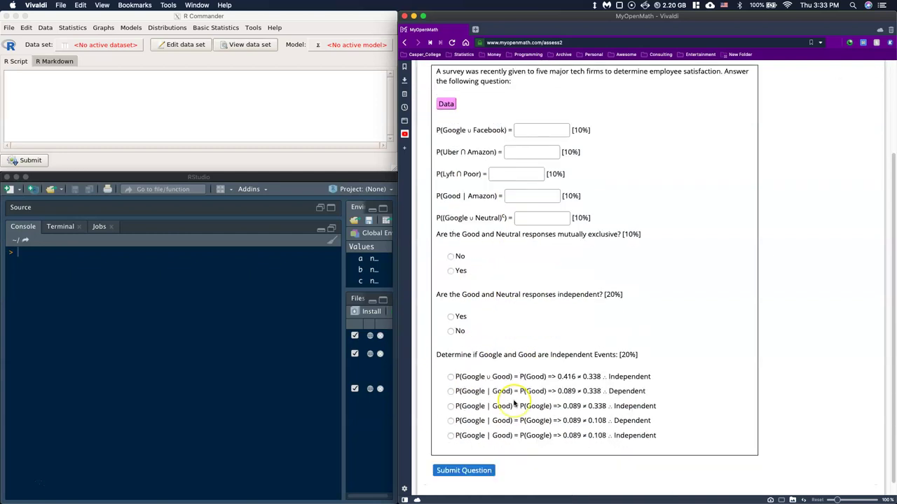
scroll(514, 404, "up", 3)
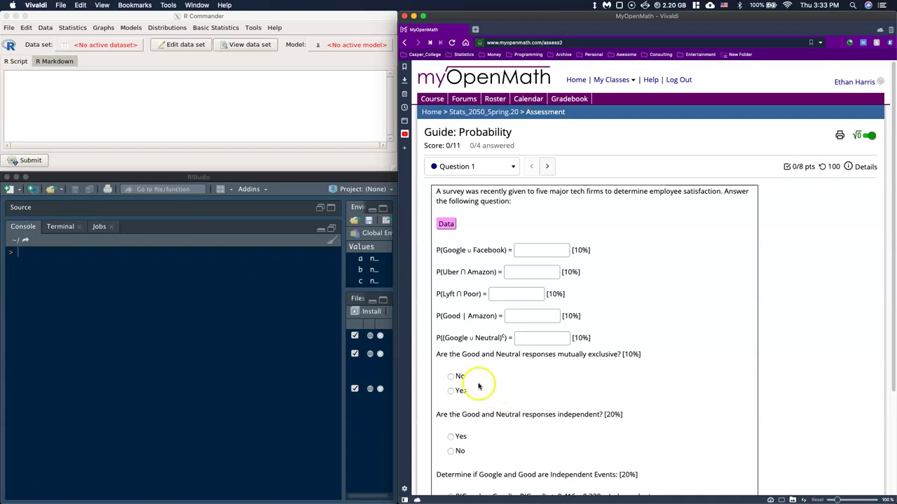
left_click(448, 225)
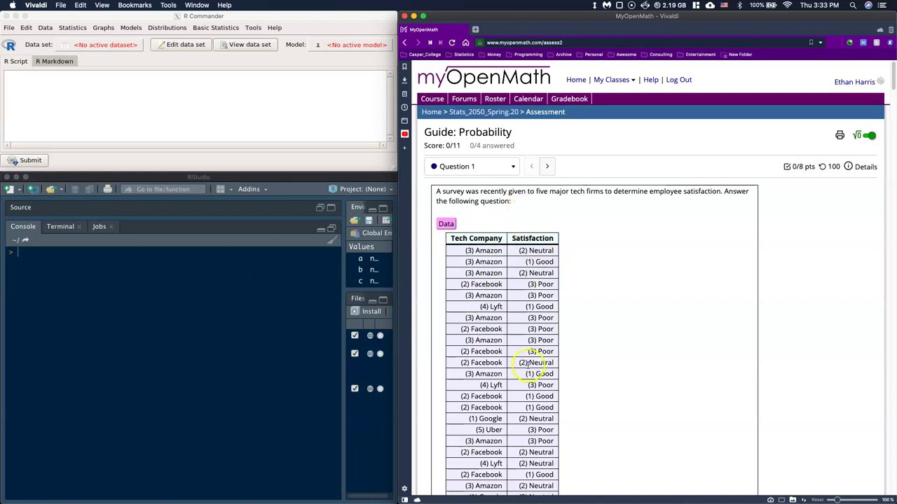
left_click_drag(448, 241, 578, 239)
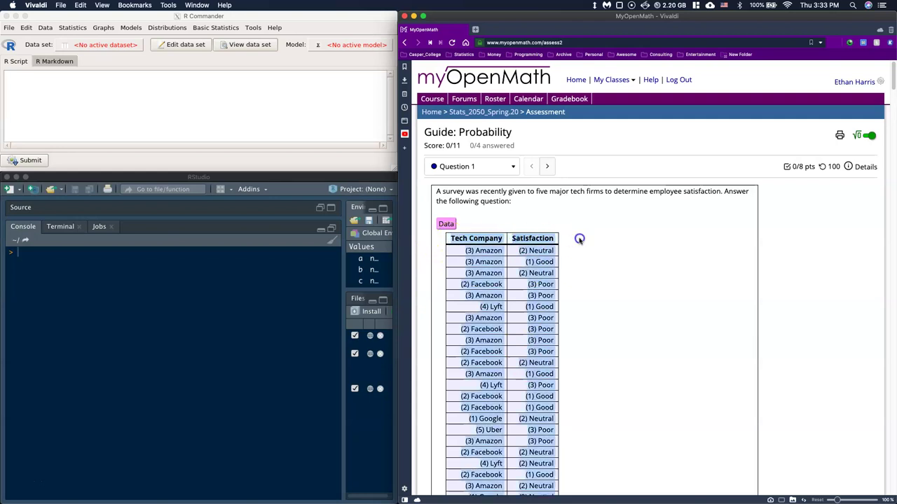
right_click(607, 240)
left_click(627, 258)
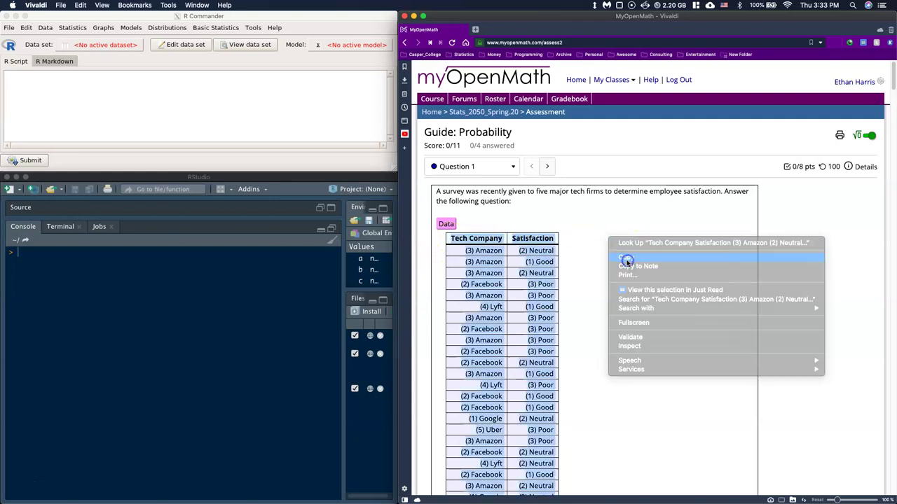
left_click(446, 224)
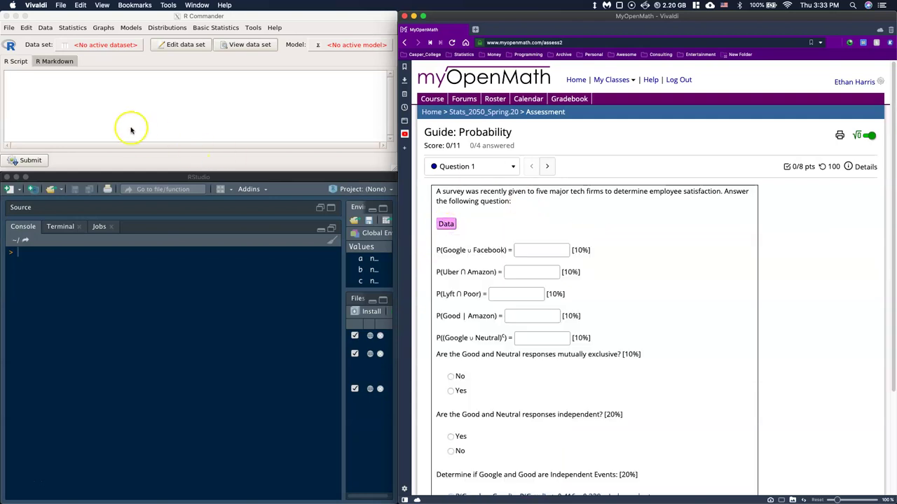
Step: Import the clipboard data into R Commander as a tab-separated data set named Dataset, and view its rows
left_click(59, 99)
left_click(44, 28)
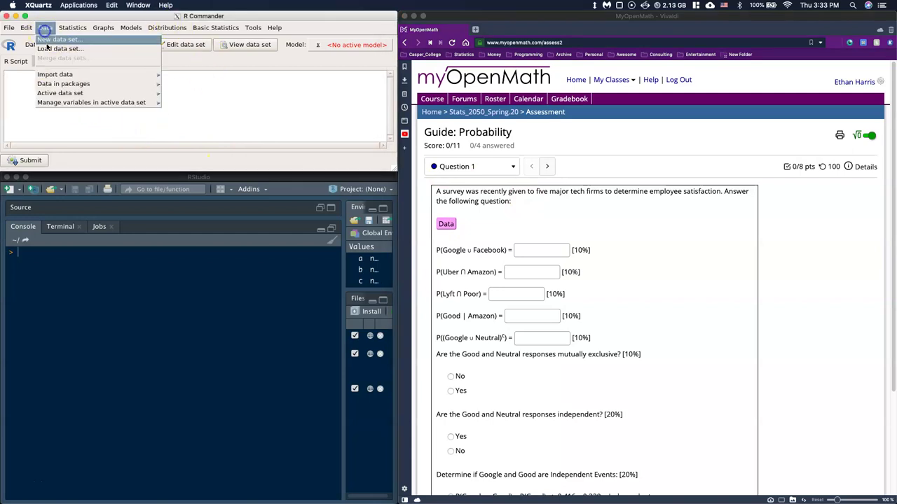
mouse_move(62, 75)
left_click(194, 76)
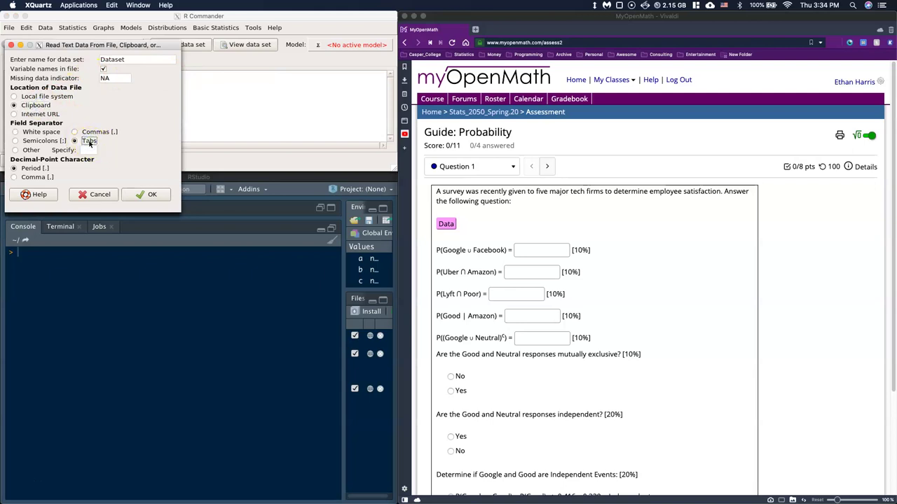
left_click(146, 196)
left_click(201, 44)
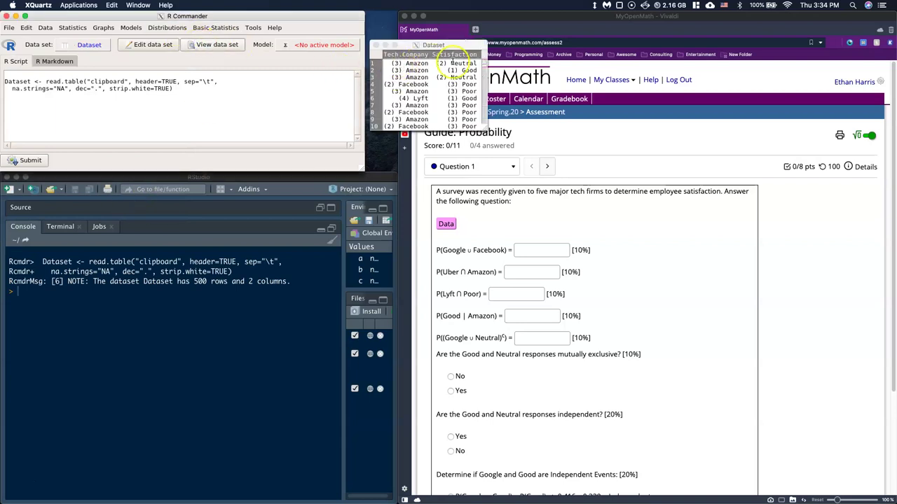
left_click(376, 45)
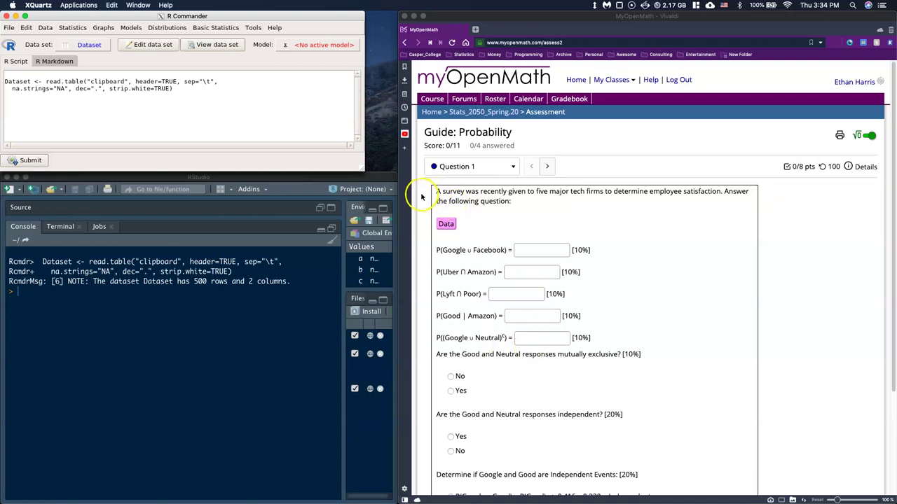
Step: Create a two-way contingency table of Dataset with Tech.Company as the row variable and Satisfaction as the column variable
left_click(208, 30)
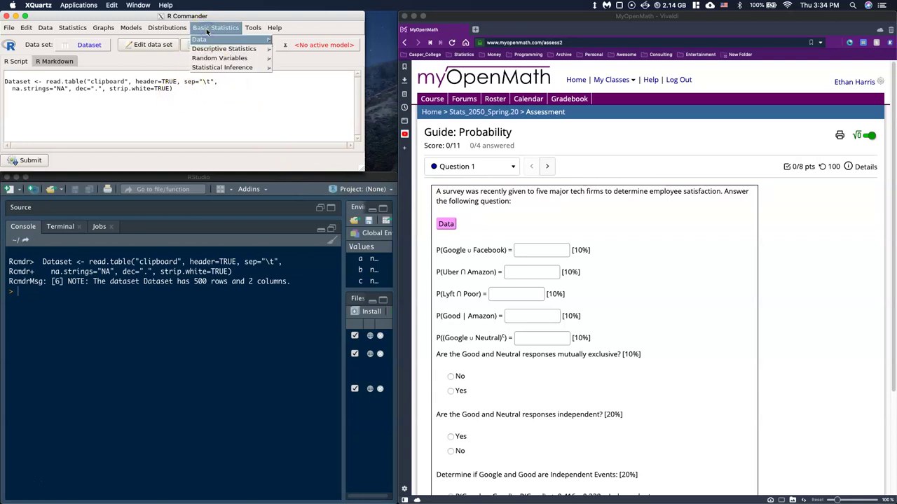
left_click(223, 52)
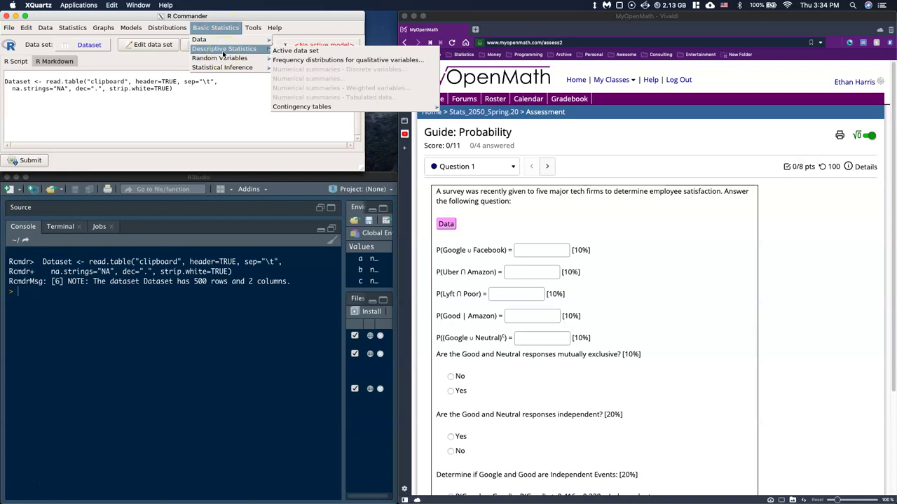
left_click(303, 108)
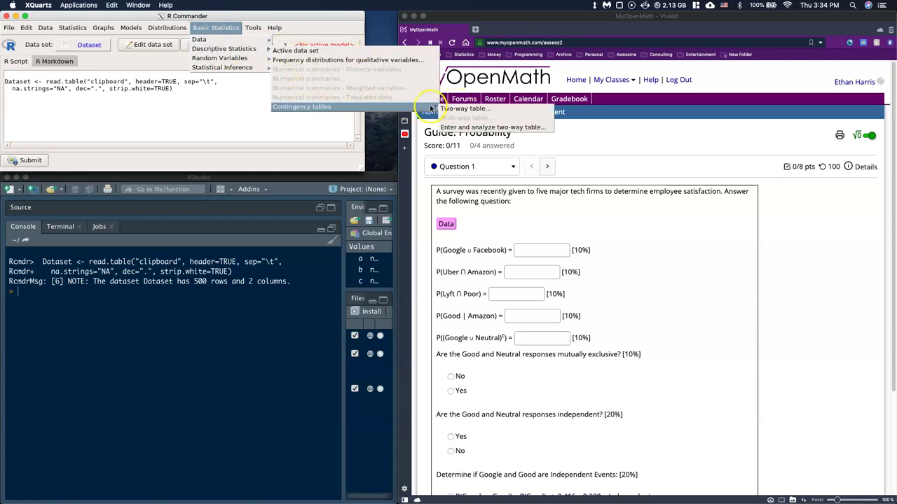
left_click(452, 110)
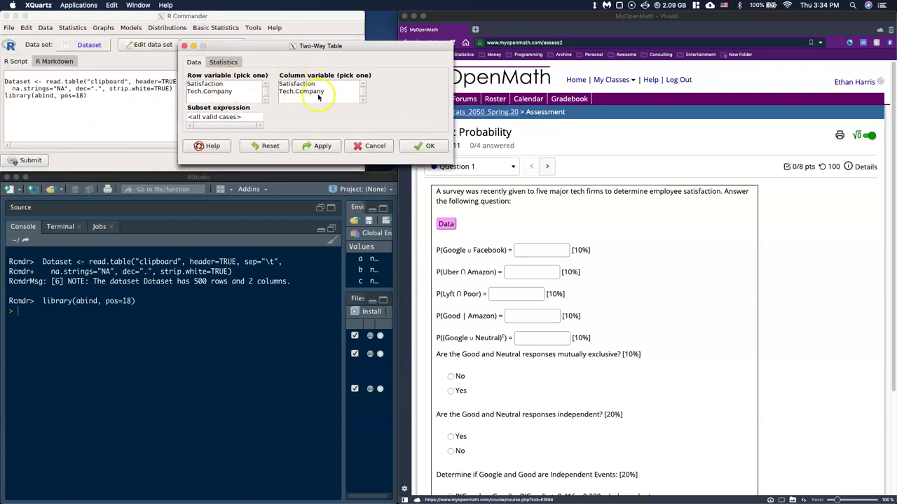
left_click(209, 92)
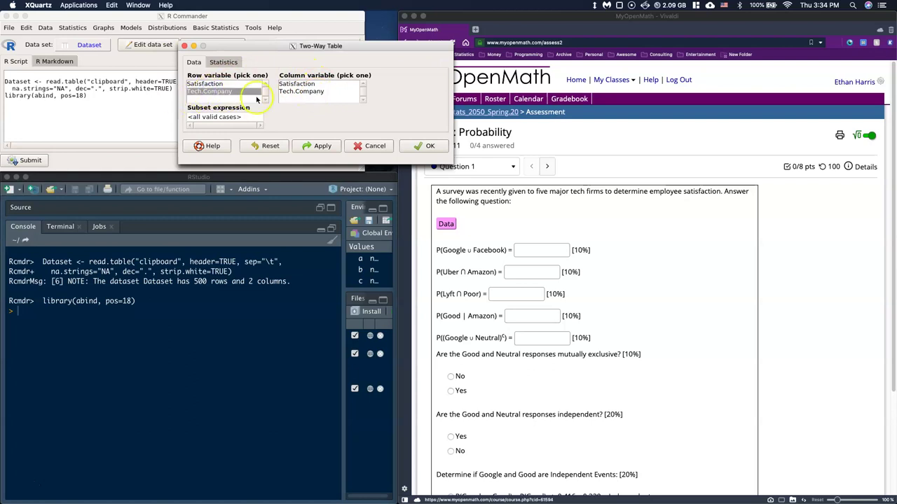
left_click(314, 84)
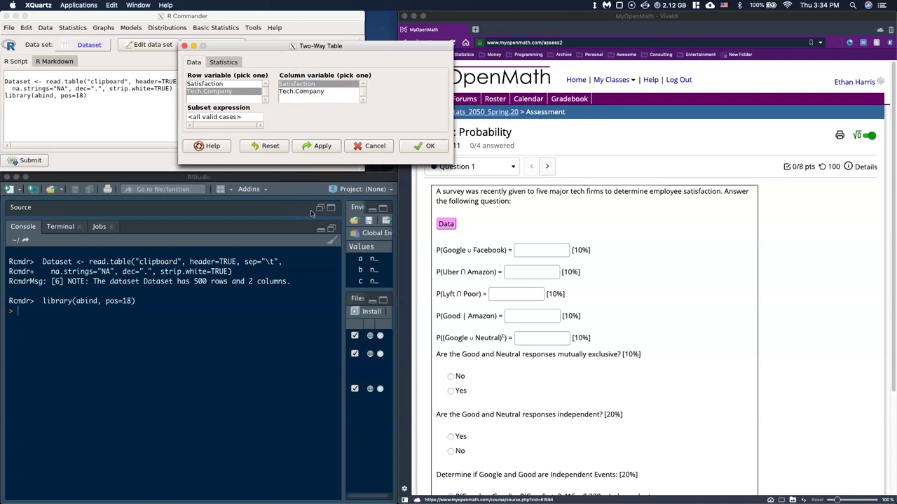
left_click(418, 146)
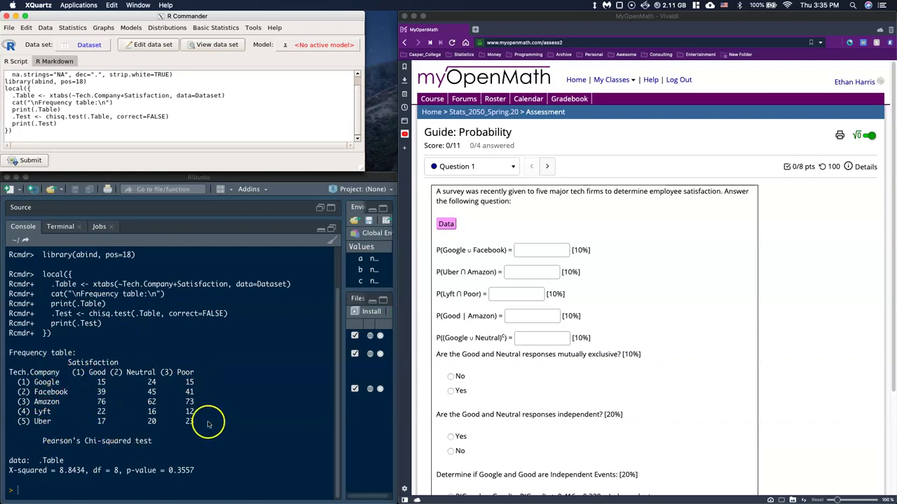
Step: Copy the Tech.Company by Satisfaction frequency table, including its headings, from the RStudio console output
left_click_drag(200, 424, 9, 363)
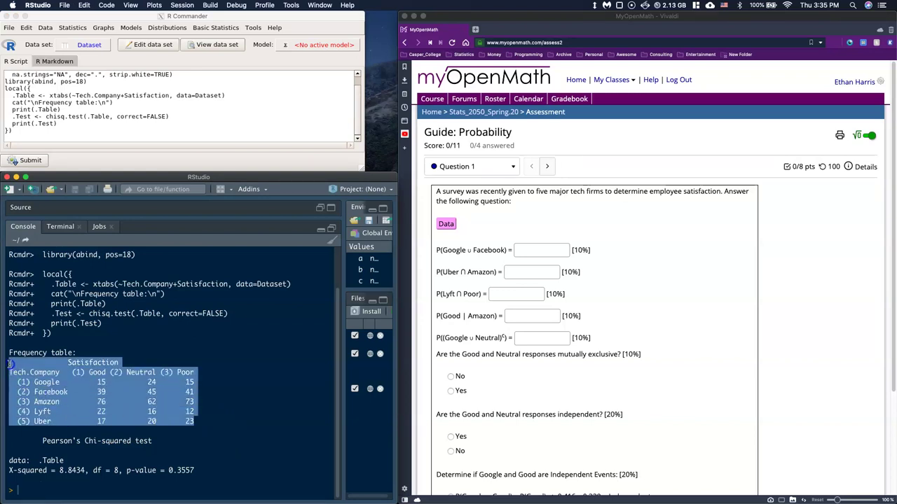
right_click(12, 363)
left_click(35, 379)
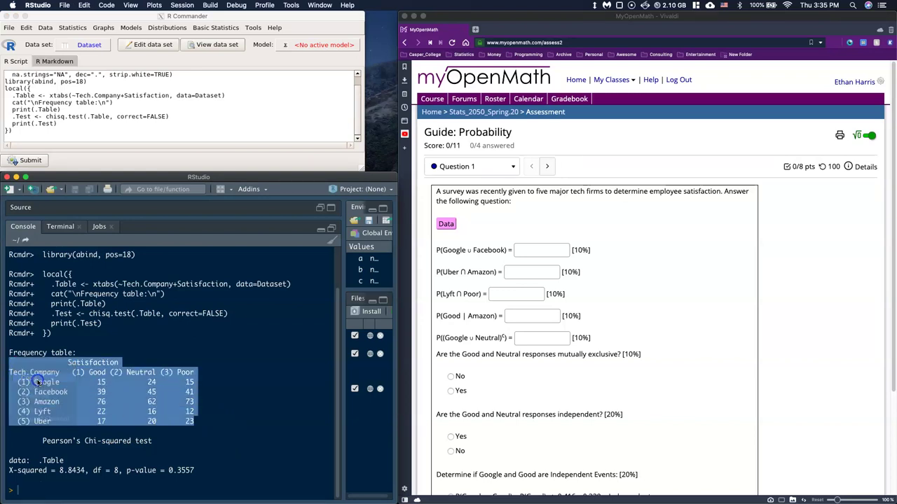
Step: Switch to Excel, open the recovered file, and create a new blank workbook with the recovered workbook out of the way
mouse_move(516, 496)
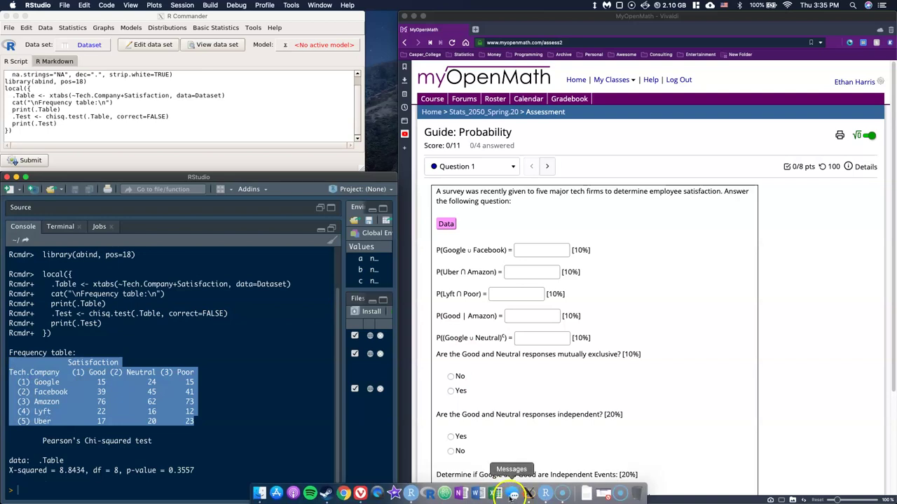
left_click(494, 492)
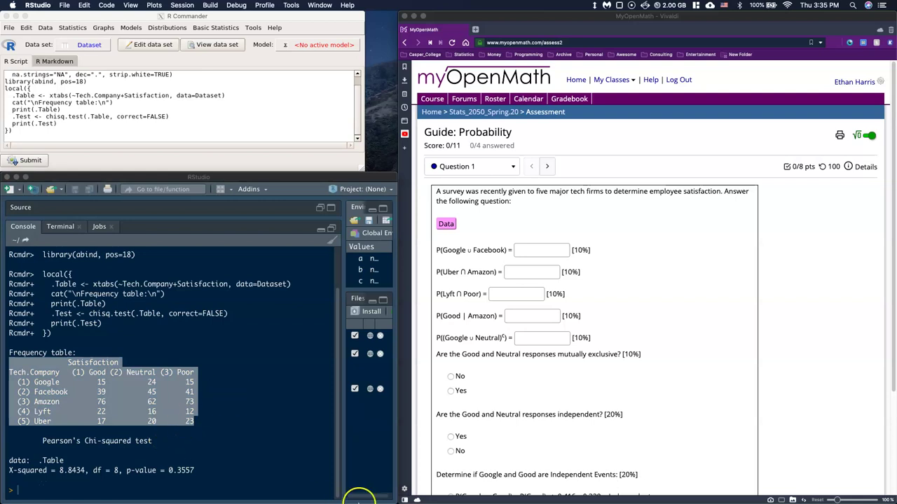
mouse_move(358, 496)
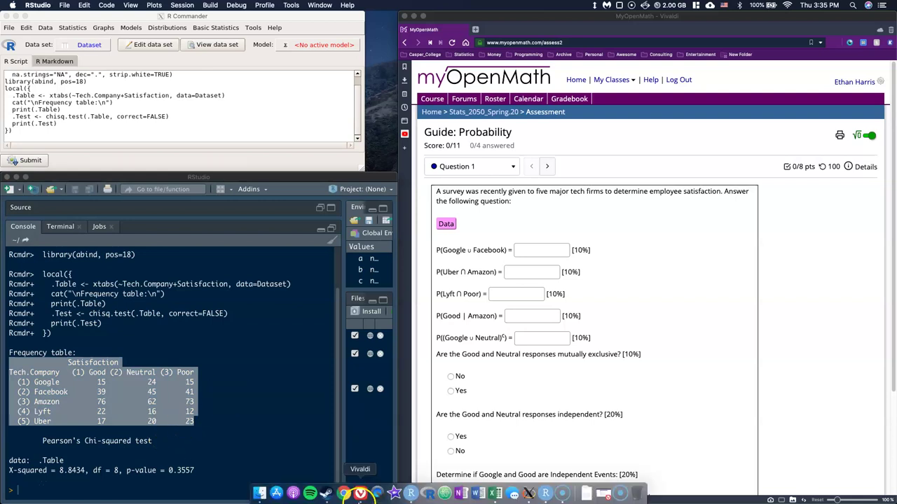
left_click(496, 493)
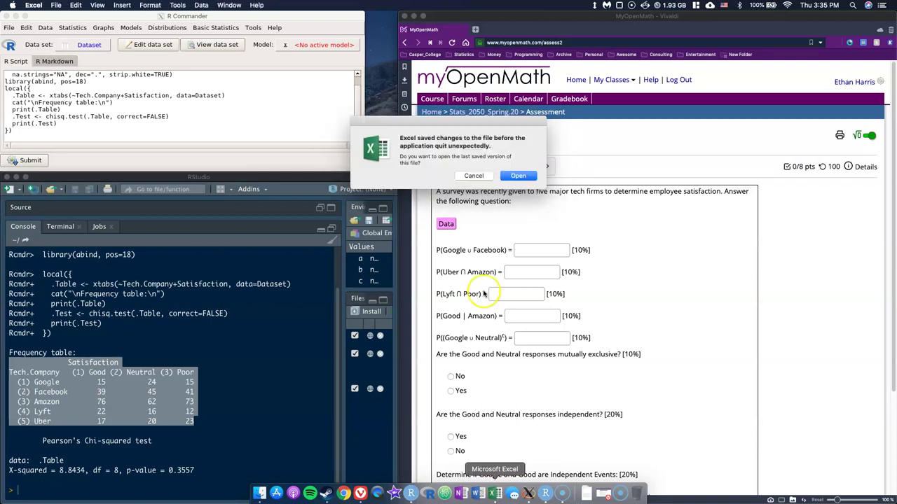
left_click(517, 176)
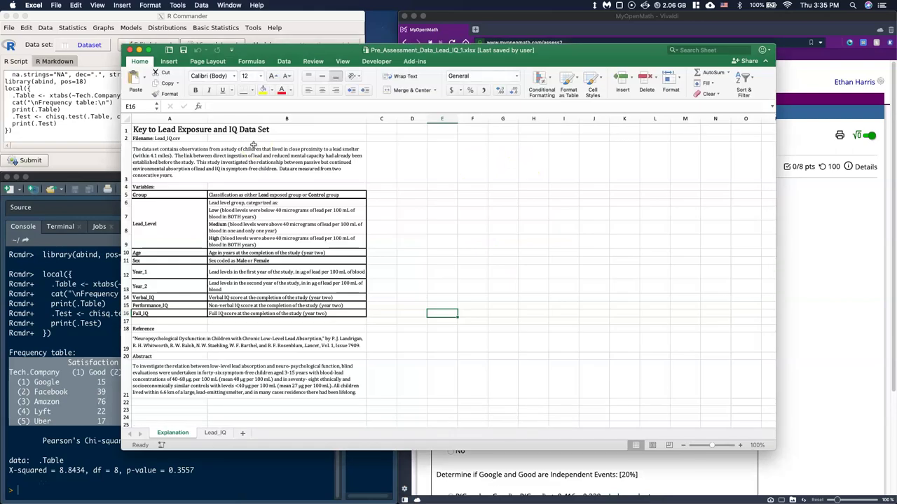
left_click(56, 5)
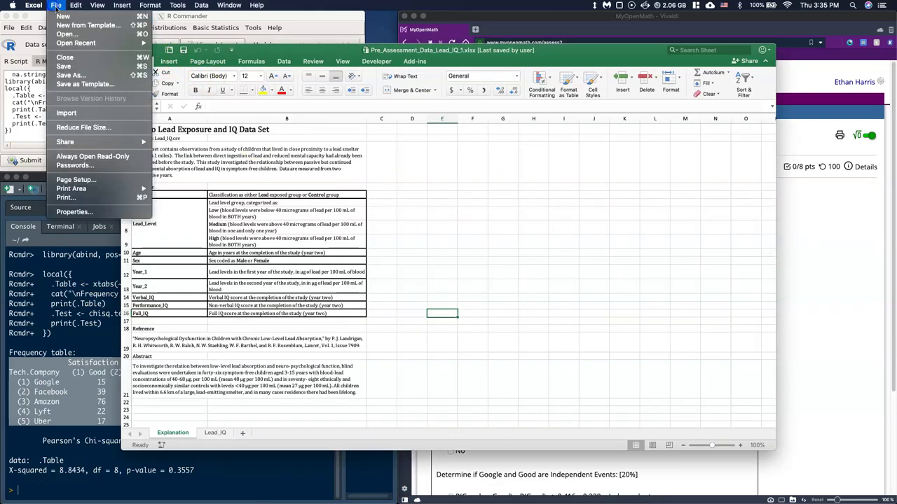
left_click(73, 22)
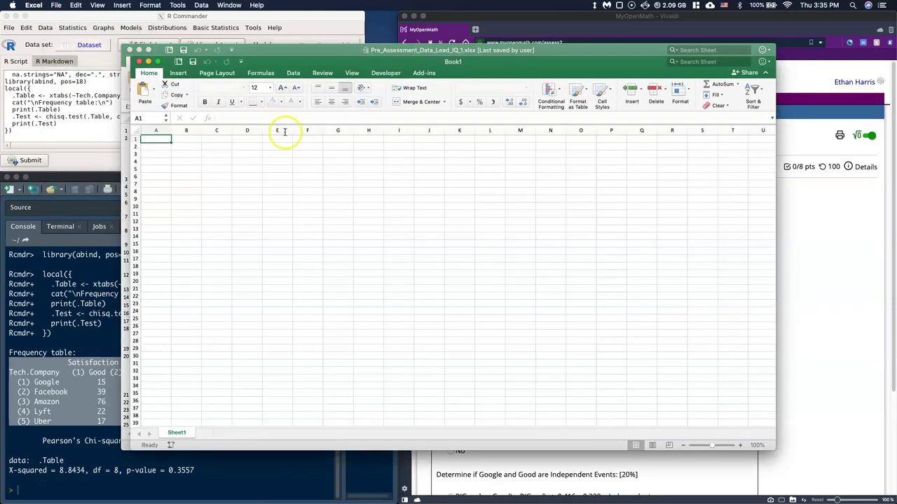
left_click(138, 50)
Step: Arrange the blank Excel workbook and the Vivaldi browser window side by side, each filling half of the screen
left_click_drag(280, 65, 220, 43)
key("ctrl+alt+Left")
left_click(699, 194)
key("ctrl+alt+Right")
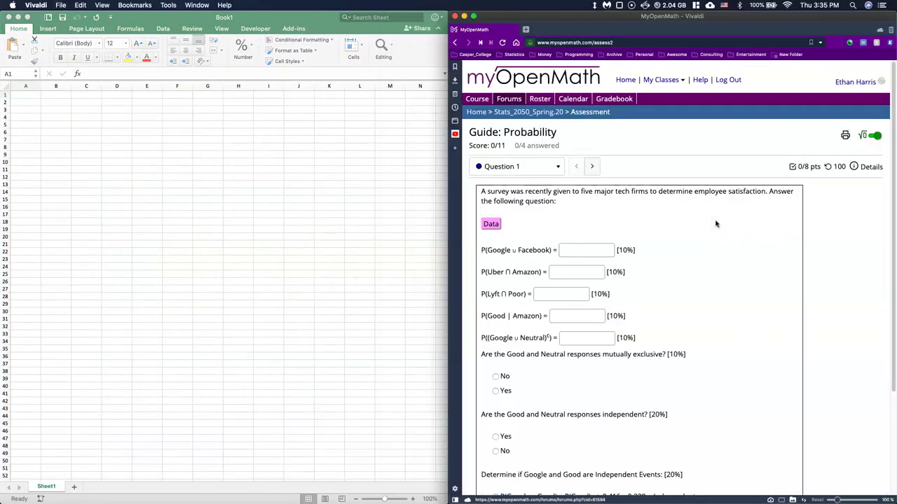
Step: Zoom the blank Excel worksheet in to 250%
left_click(374, 230)
left_click(414, 499)
left_click(413, 499)
left_click(413, 499)
left_click(413, 498)
left_click(414, 499)
left_click(413, 498)
left_click(414, 499)
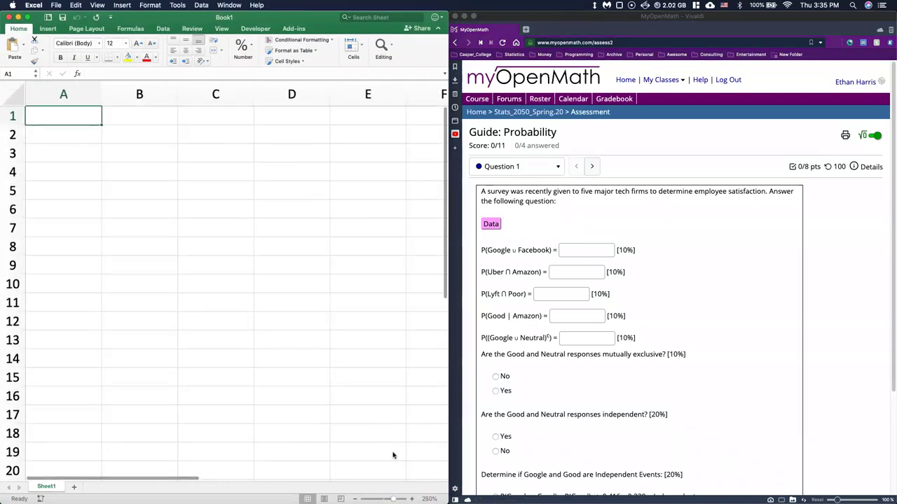
right_click(62, 114)
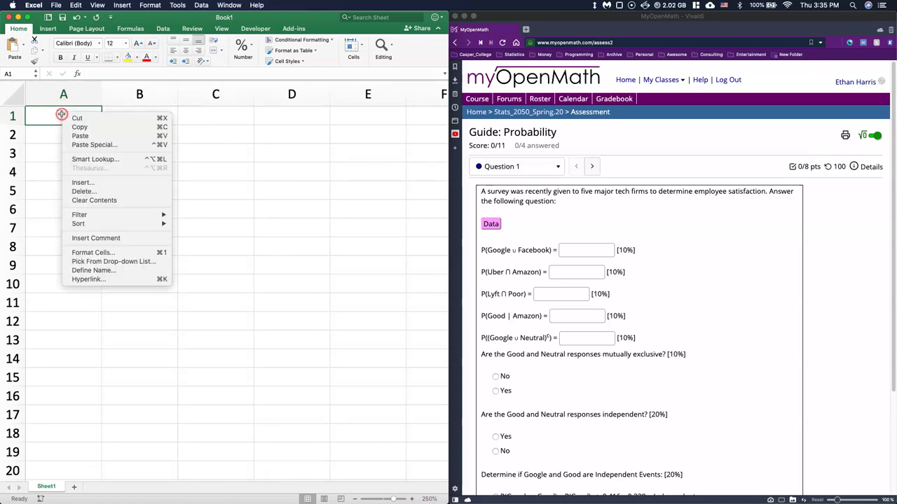
left_click(81, 136)
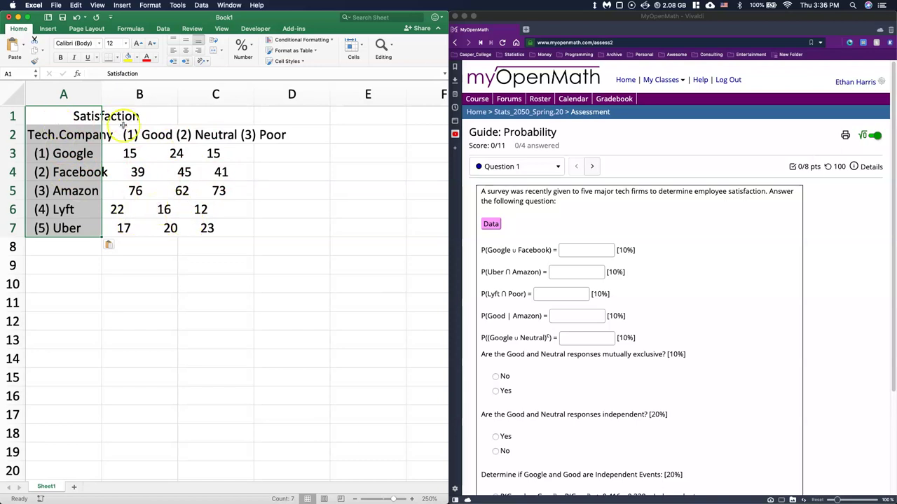
key("super+z")
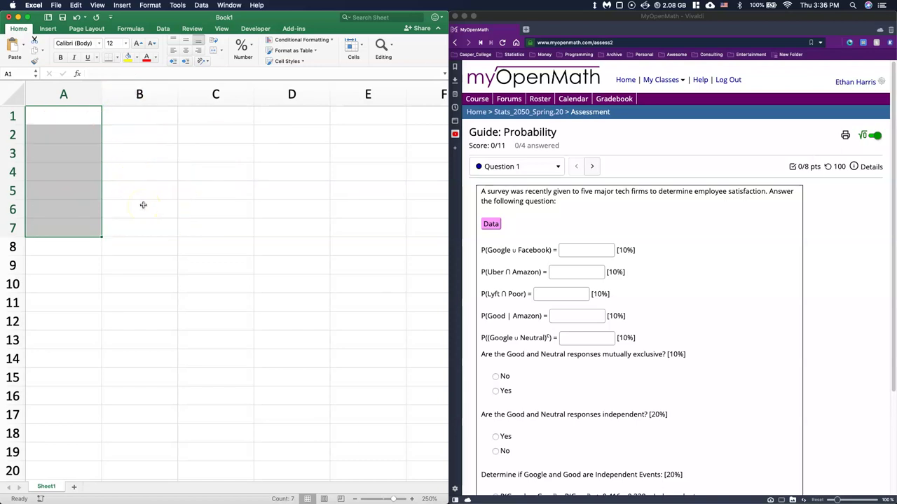
right_click(71, 122)
key("Escape")
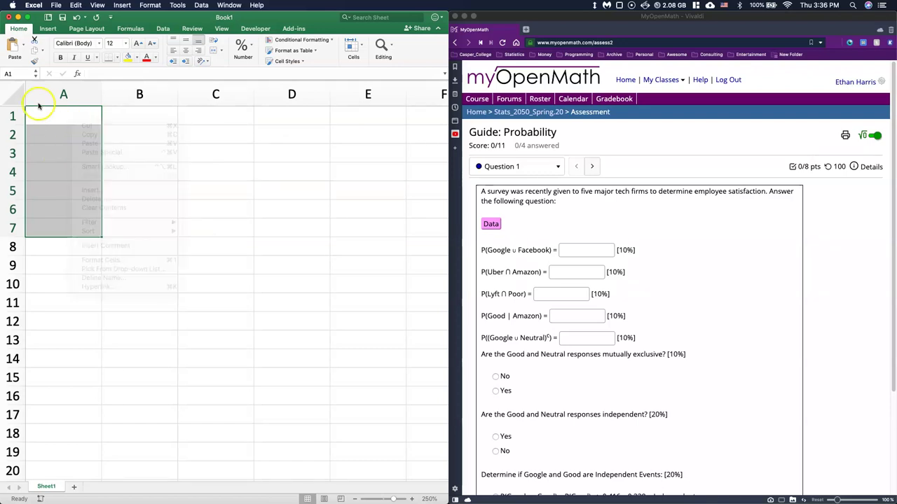
Step: Paste the copied frequency table into cell A1 with Paste Special, using the Text format
left_click(50, 116)
right_click(50, 116)
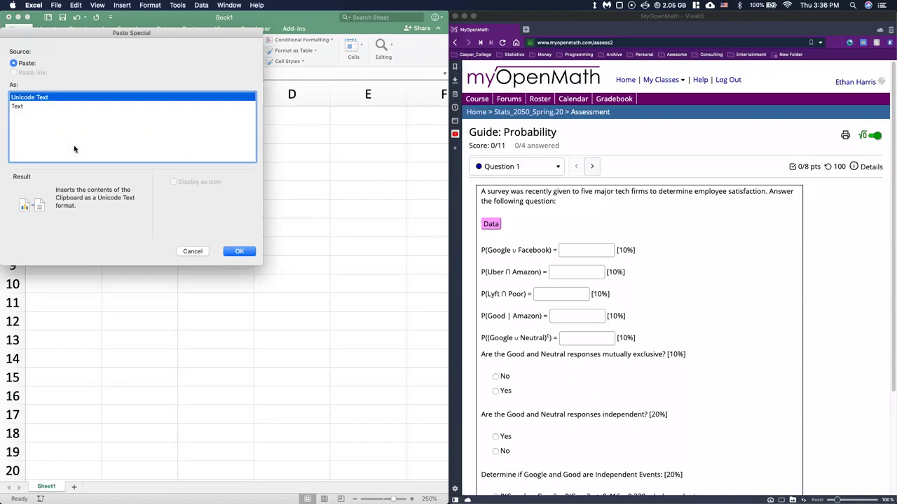
left_click(19, 107)
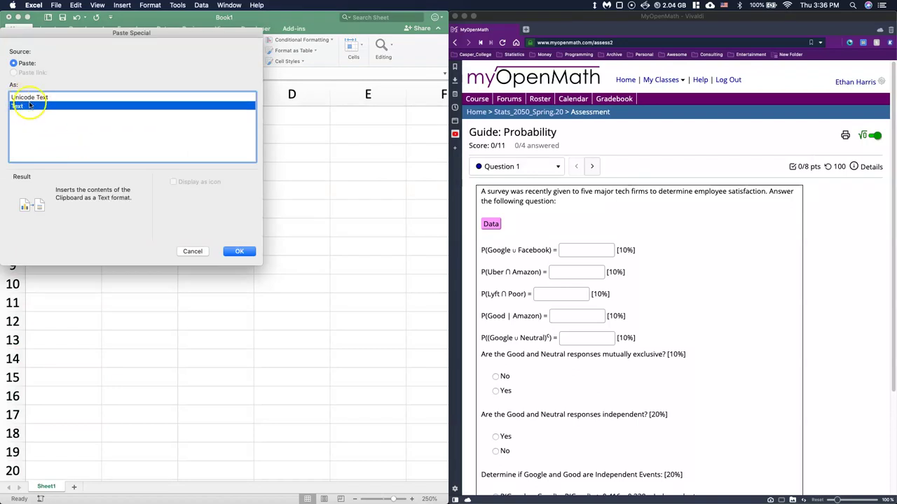
left_click(240, 252)
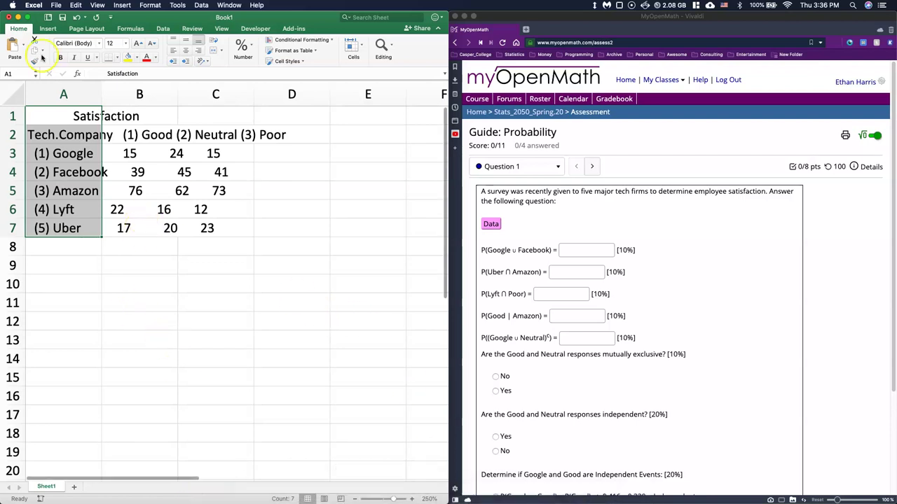
Step: Move the workbook window aside to compare the pasted table with the RStudio console output, and return it to its half of the screen
left_click_drag(150, 15, 431, 23)
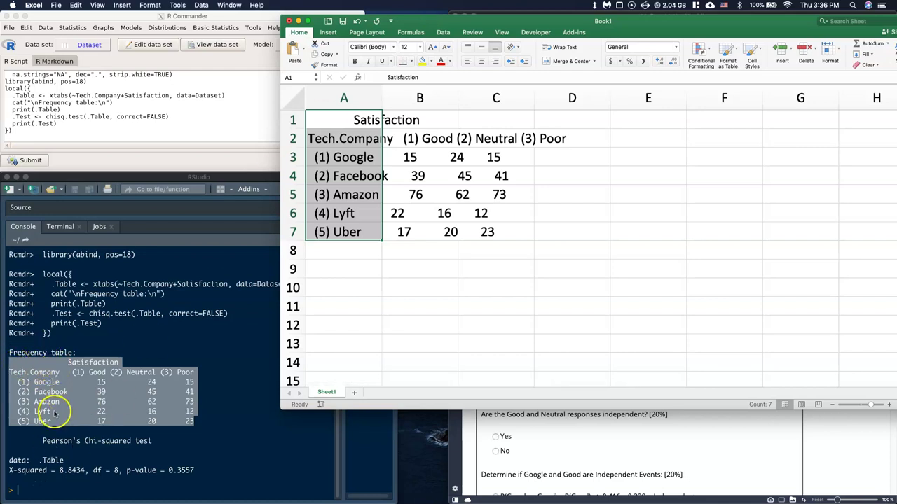
left_click_drag(423, 19, 264, 41)
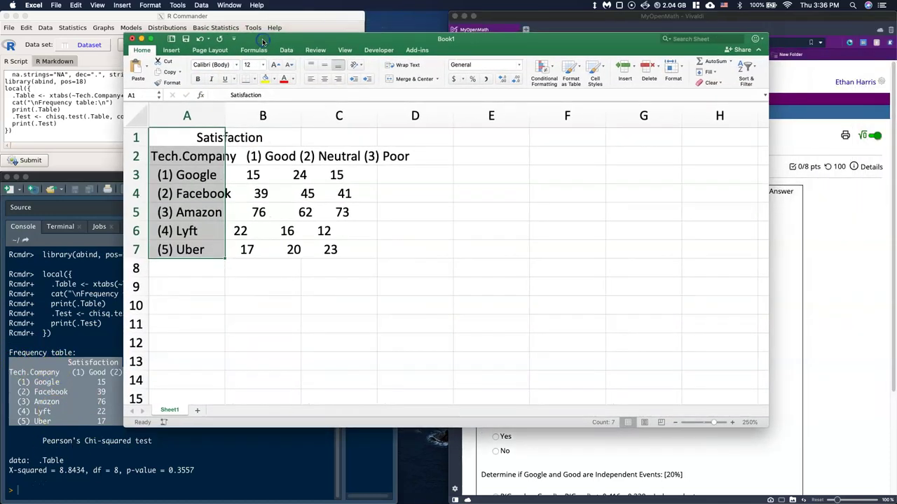
key("ctrl+alt+Left")
left_click(260, 305)
left_click(105, 288)
Step: Remove the leading spaces before the Satisfaction heading in cell A1
left_click(78, 121)
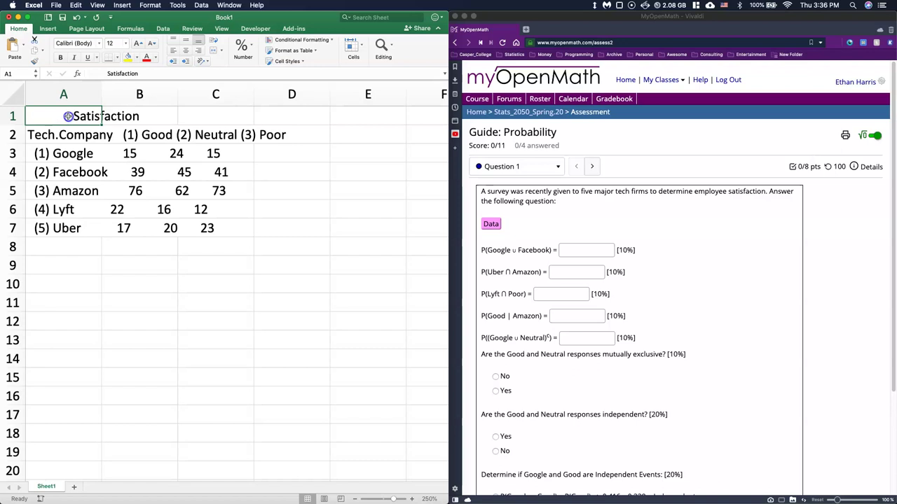
double_click(61, 117)
key("BackSpace")
key("BackSpace")
key("BackSpace")
key("BackSpace")
key("BackSpace")
key("BackSpace")
key("BackSpace")
key("BackSpace")
key("BackSpace")
key("BackSpace")
key("BackSpace")
key("BackSpace")
key("BackSpace")
key("BackSpace")
key("BackSpace")
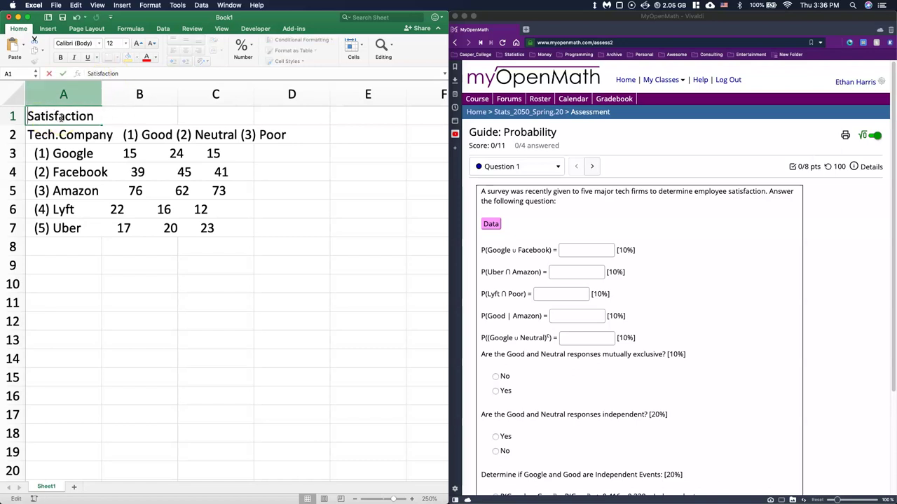
left_click(145, 300)
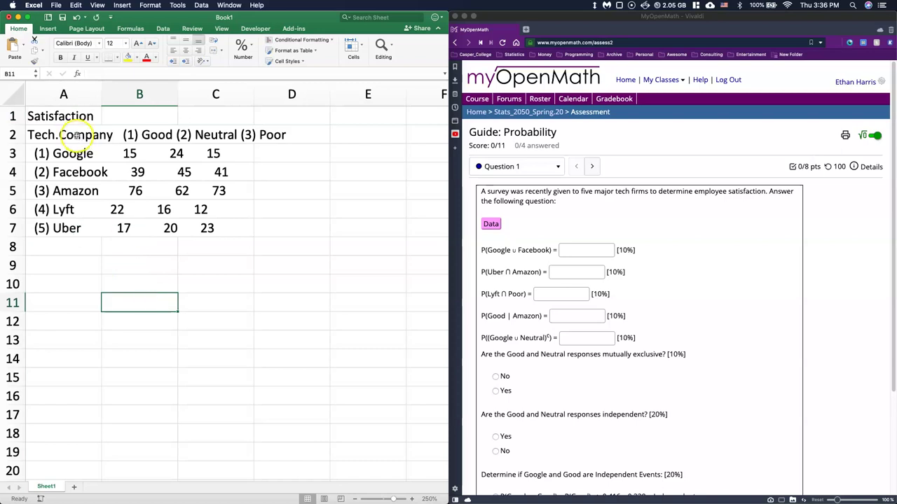
Step: Split A1:A7 with fixed-width Text to Columns, deleting the breaks between (1), (2), (3) and their labels Good, Neutral and Poor
left_click(66, 191)
left_click_drag(66, 119, 60, 228)
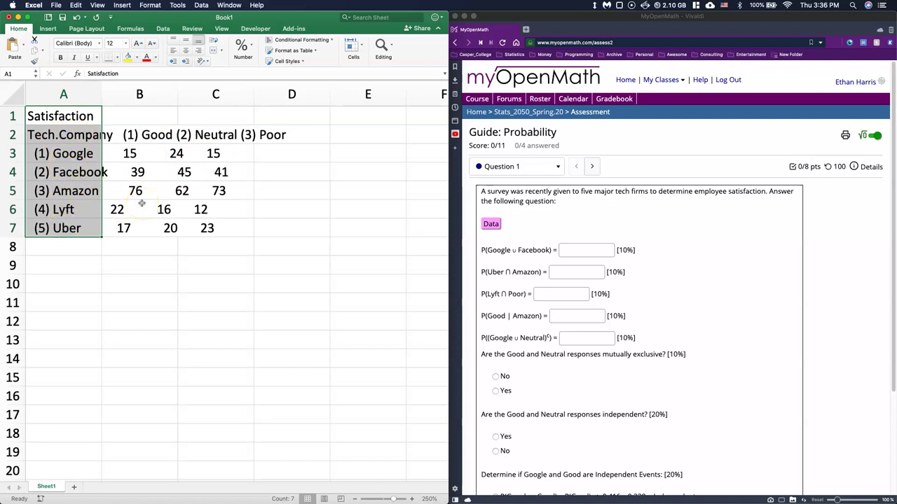
left_click(162, 30)
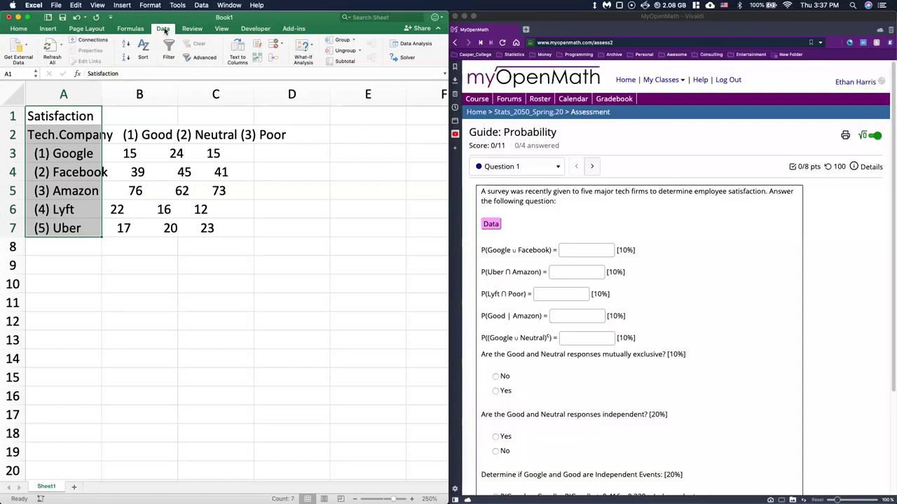
left_click(244, 50)
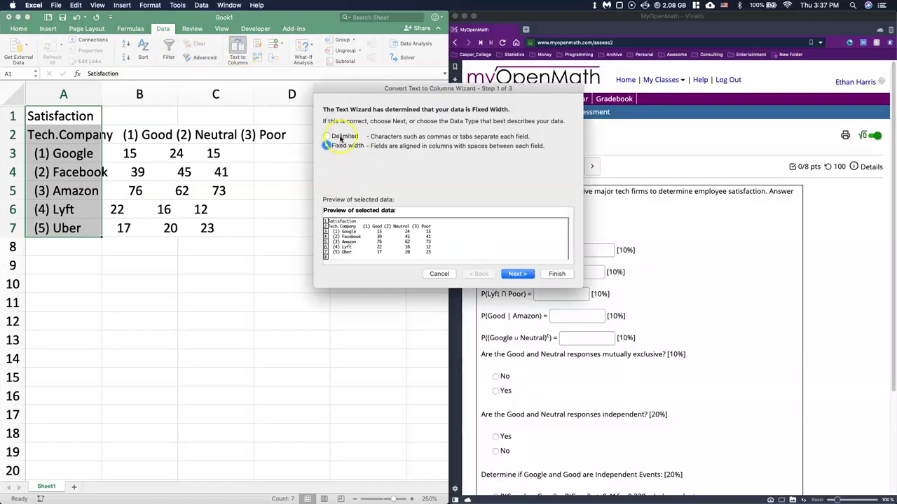
left_click(517, 276)
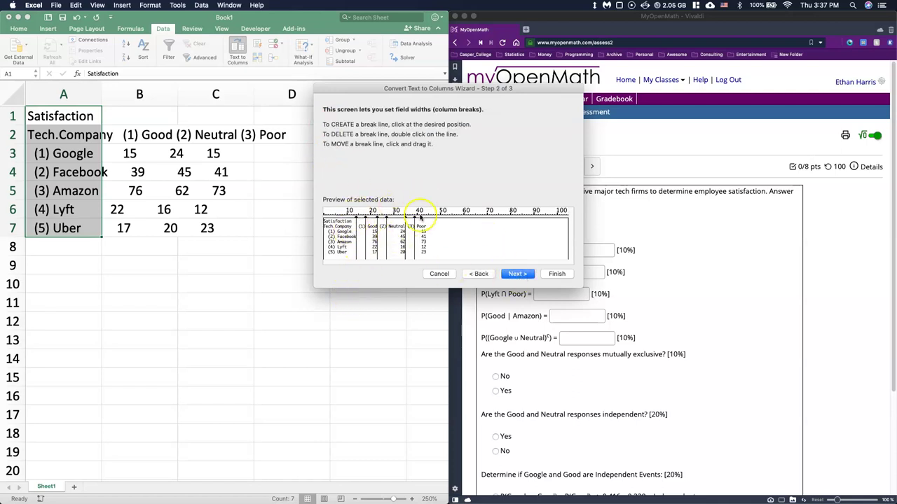
left_click(365, 219)
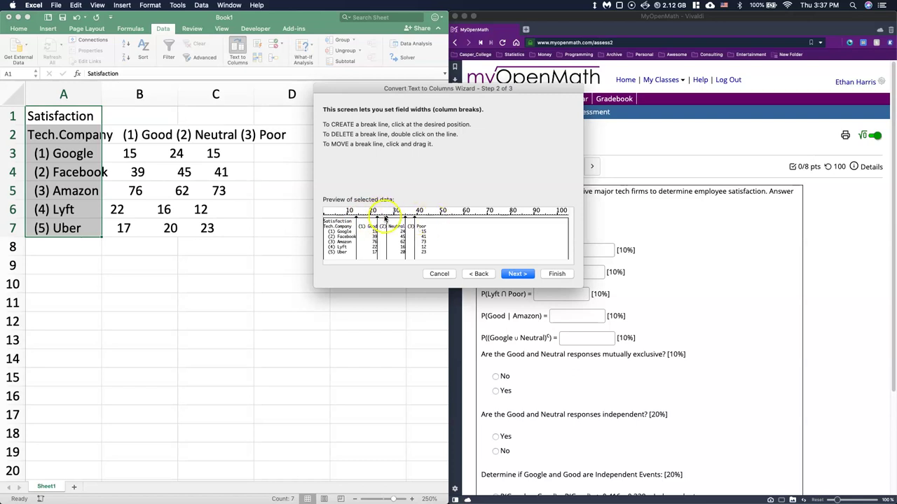
double_click(414, 219)
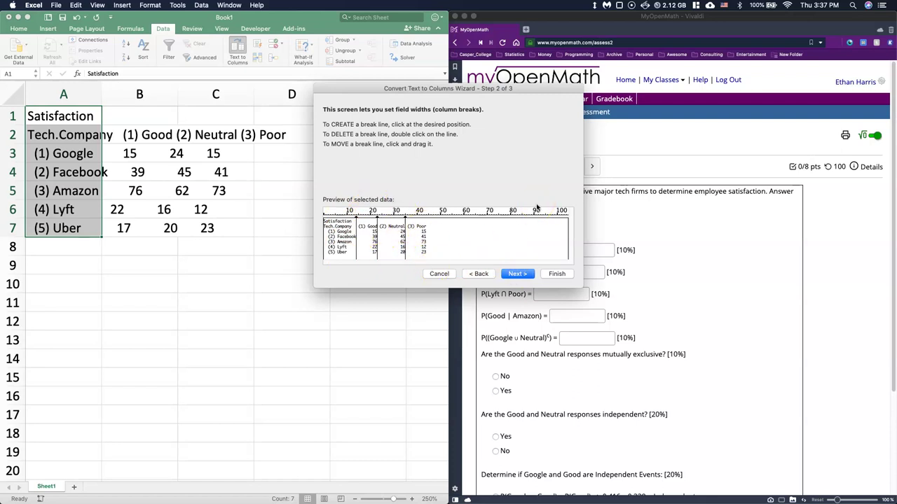
left_click(552, 273)
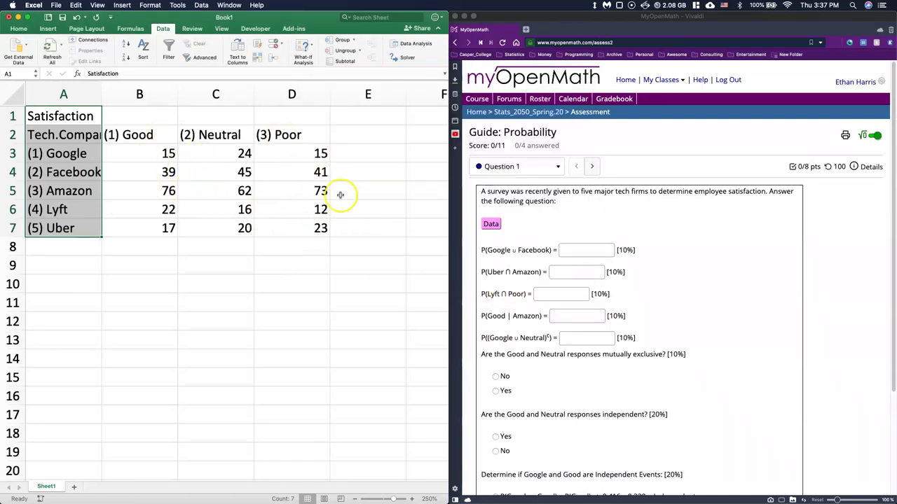
Step: Move the Satisfaction heading from A1 to B1 and widen column A to fit the Tech.Company heading
left_click(203, 302)
left_click(77, 116)
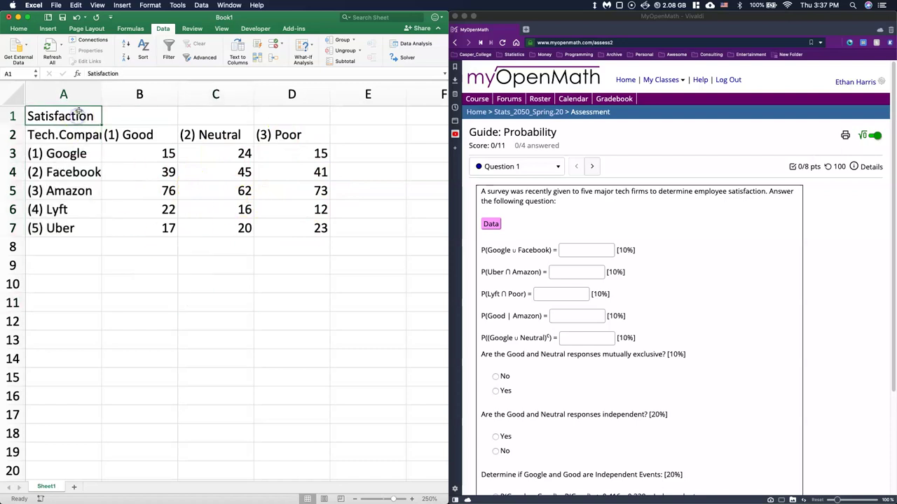
left_click(131, 116)
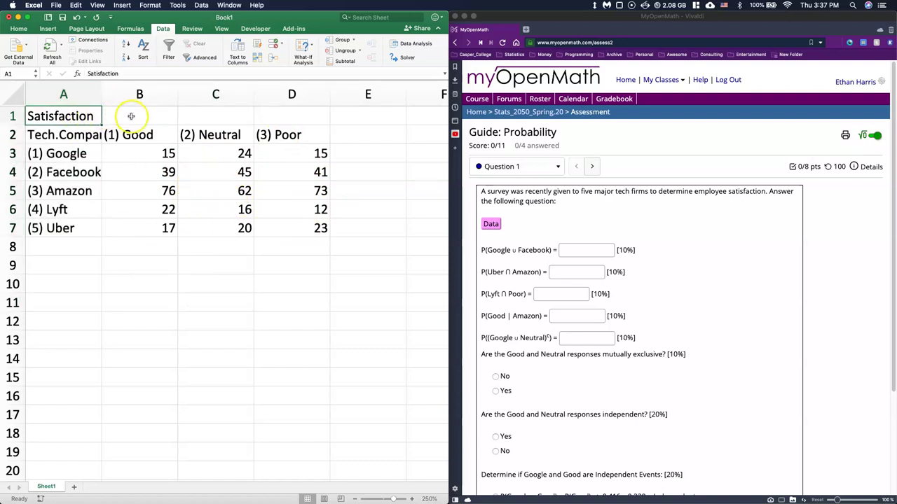
left_click(92, 117)
left_click(101, 116)
left_click_drag(89, 125, 135, 119)
left_click(161, 345)
left_click(102, 100)
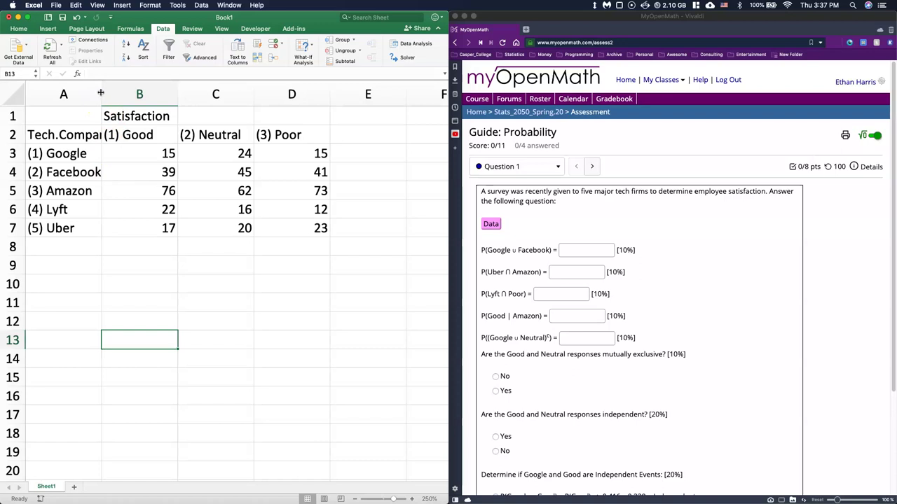
left_click_drag(101, 93, 116, 94)
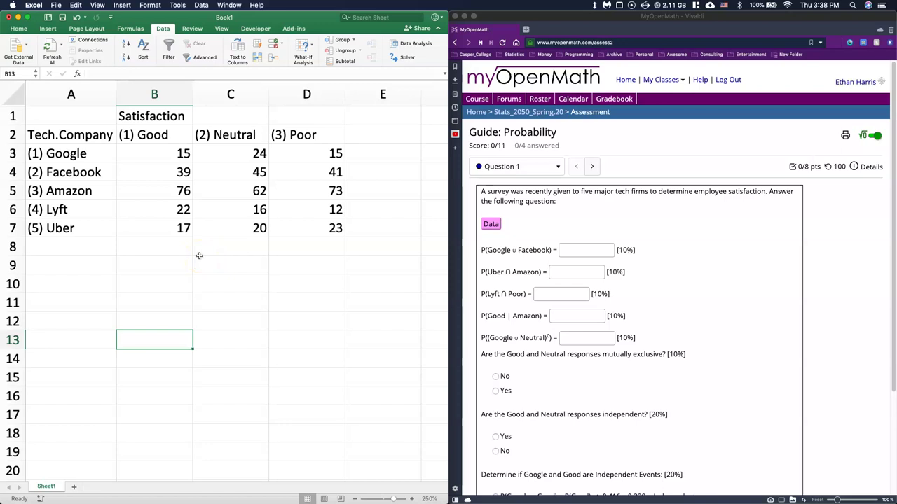
Step: Add a Total row label in A8 and a Total column heading in E2
left_click(59, 251)
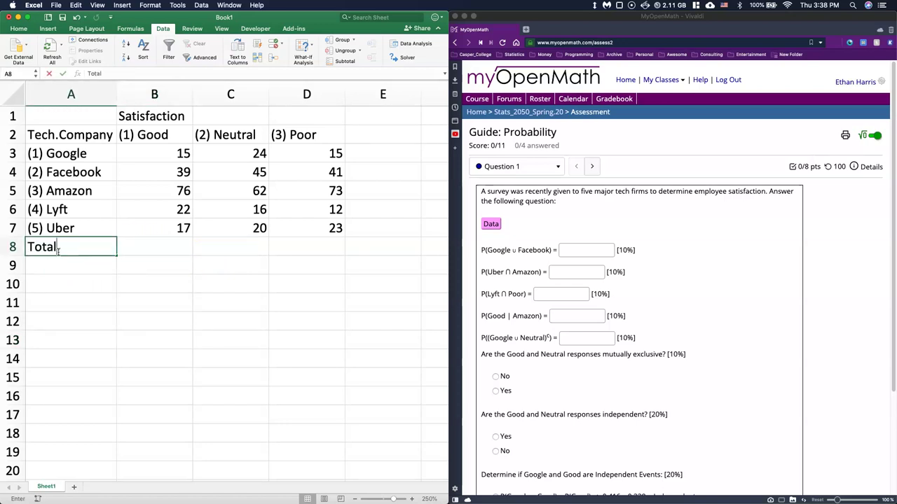
left_click(370, 132)
type("Total")
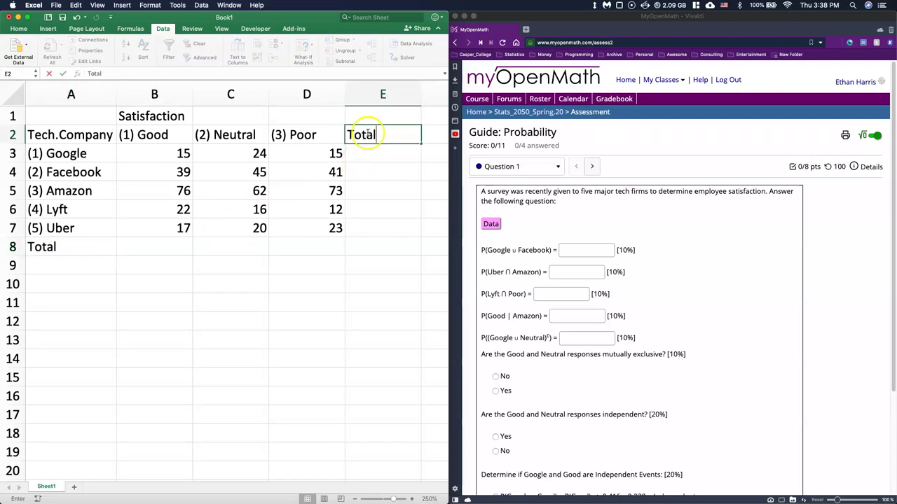
Step: Total the Good responses in cell B8 with the formula =SUM(B3:B7), and open it to check the summed range
left_click(156, 247)
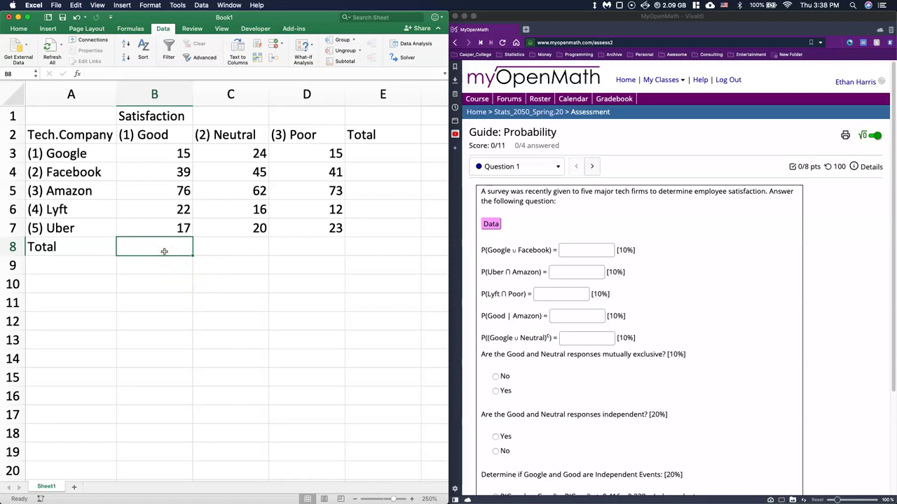
type("=")
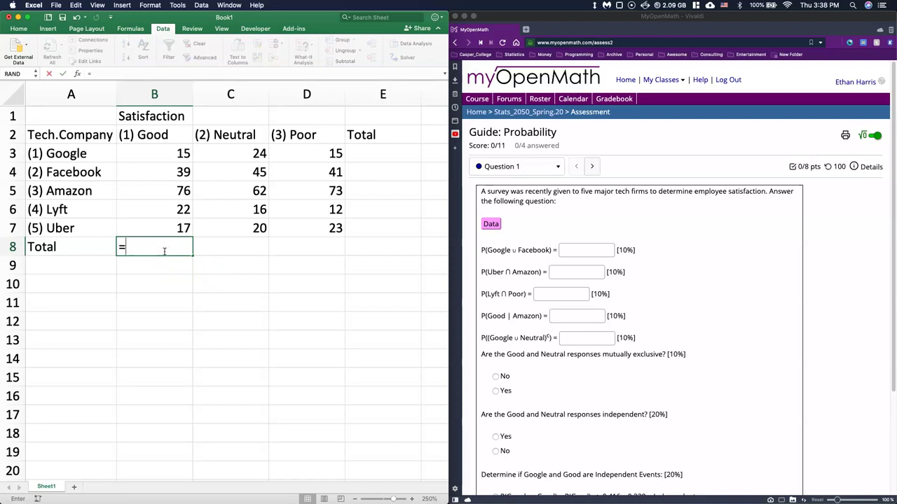
type("sum")
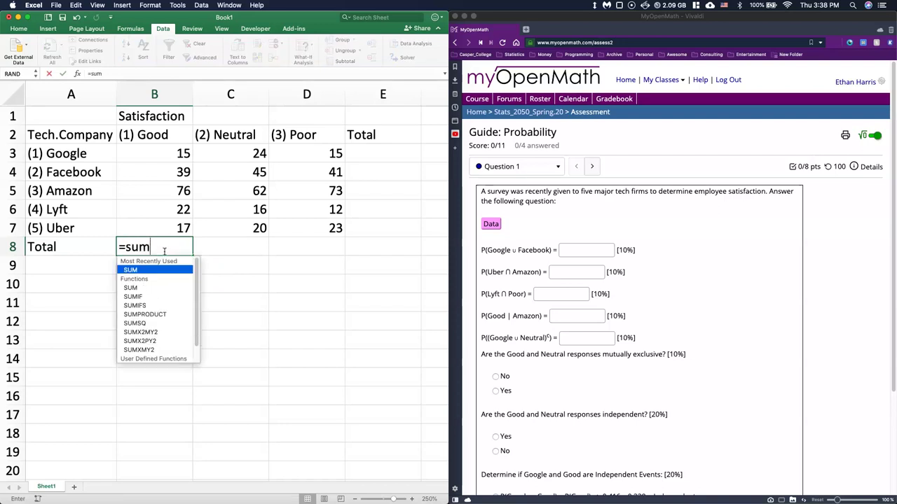
type("(")
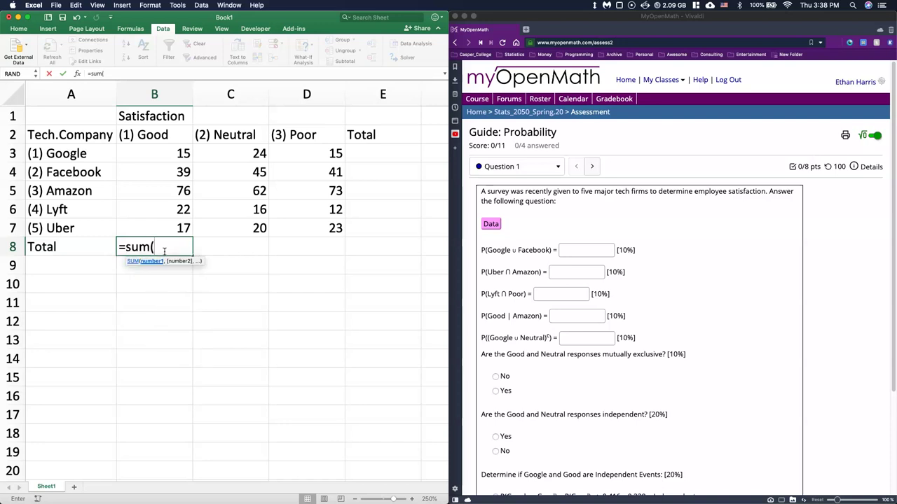
left_click(153, 152)
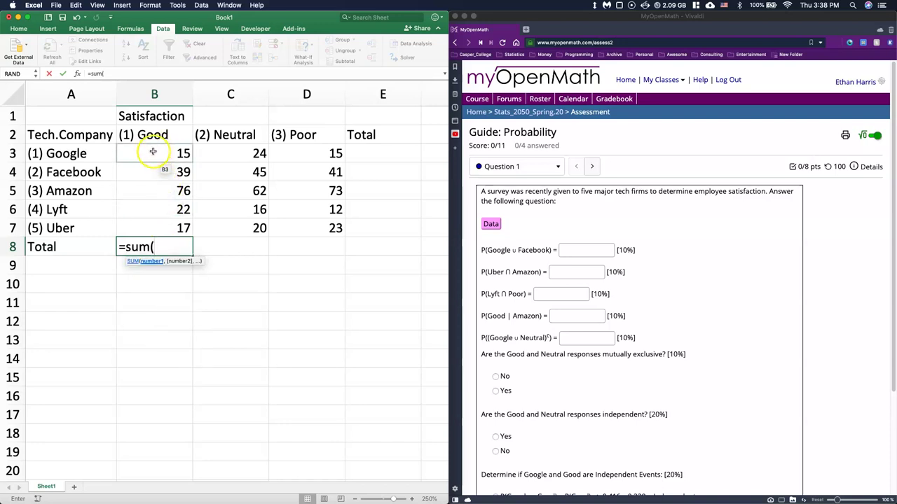
left_click_drag(153, 153, 154, 224)
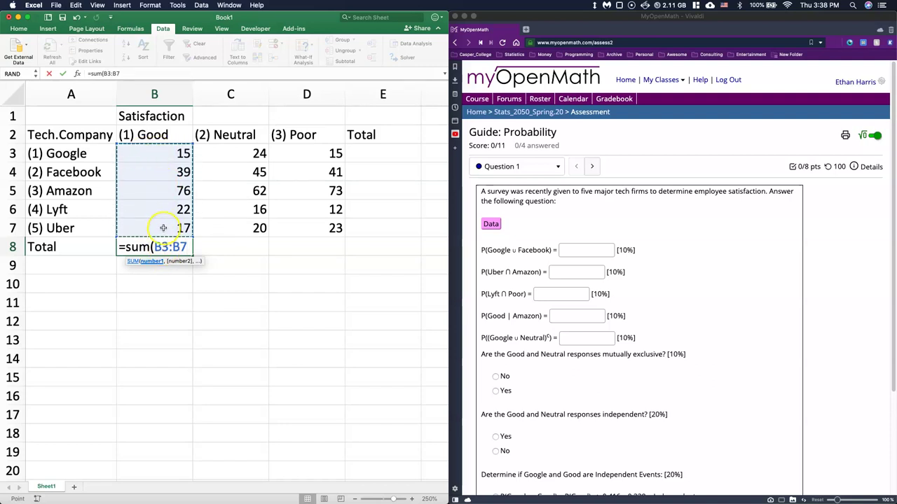
type(")")
key("Return")
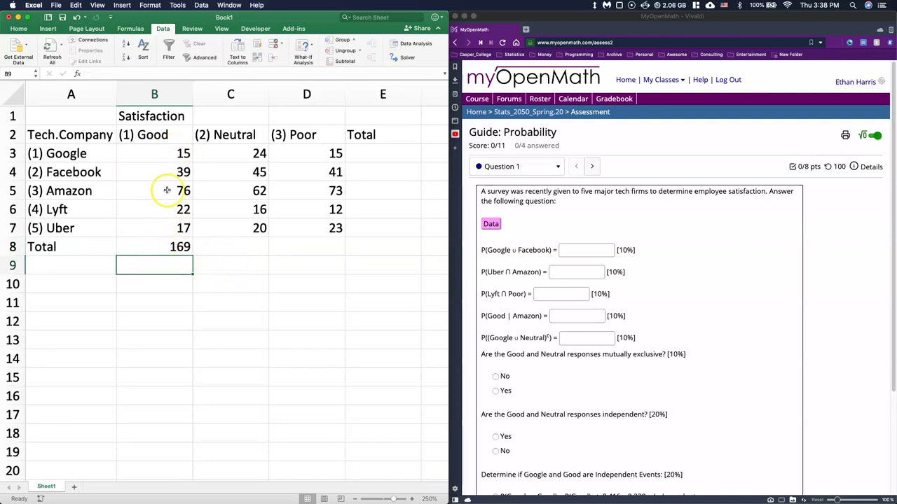
double_click(166, 249)
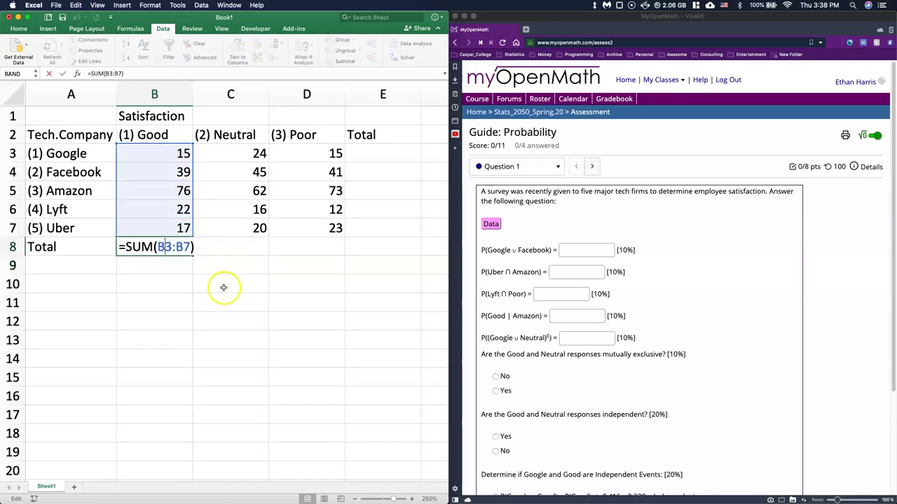
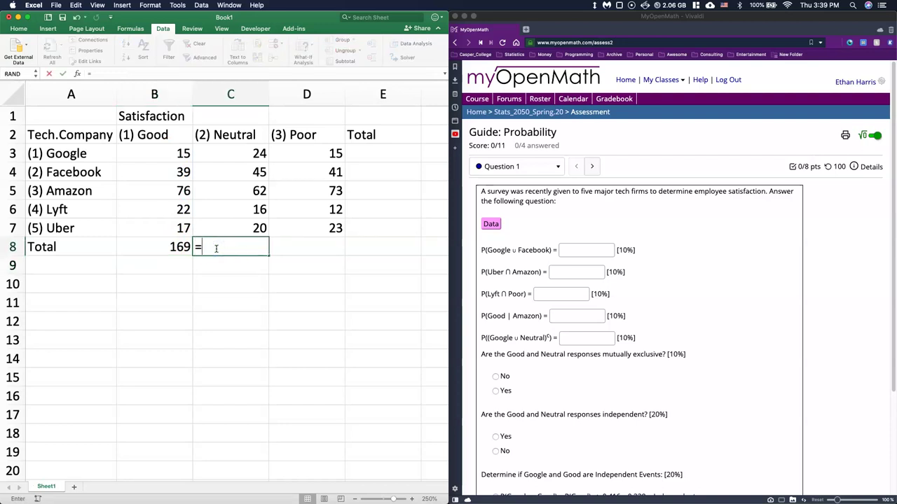
Step: Fill the Good total formula from B8 across to C8, and open C8 to check its summed range
type("=sum(")
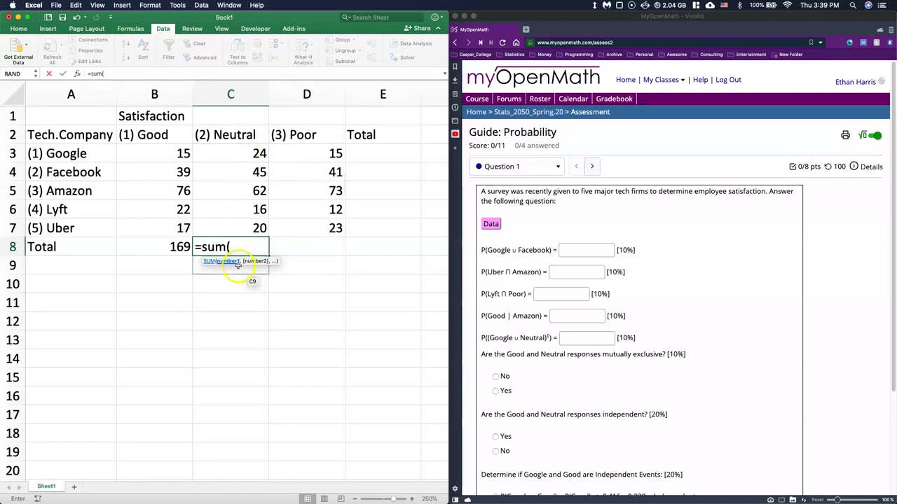
key("Escape")
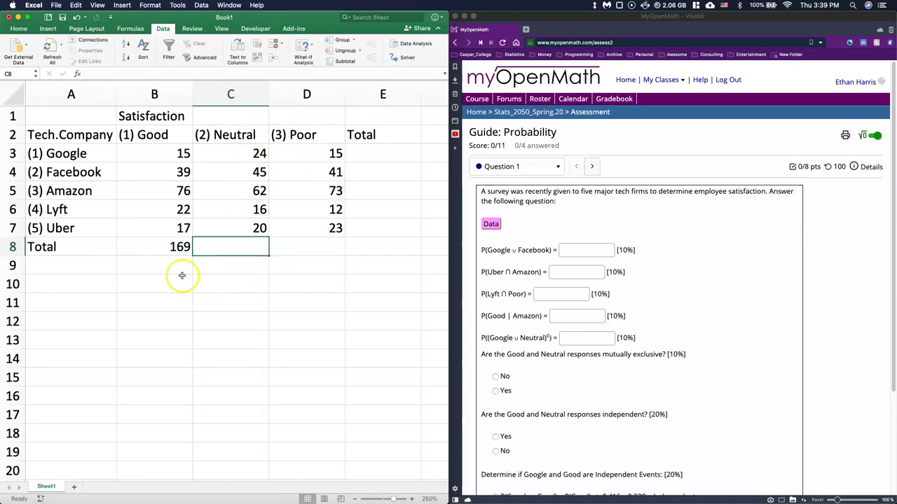
left_click(154, 246)
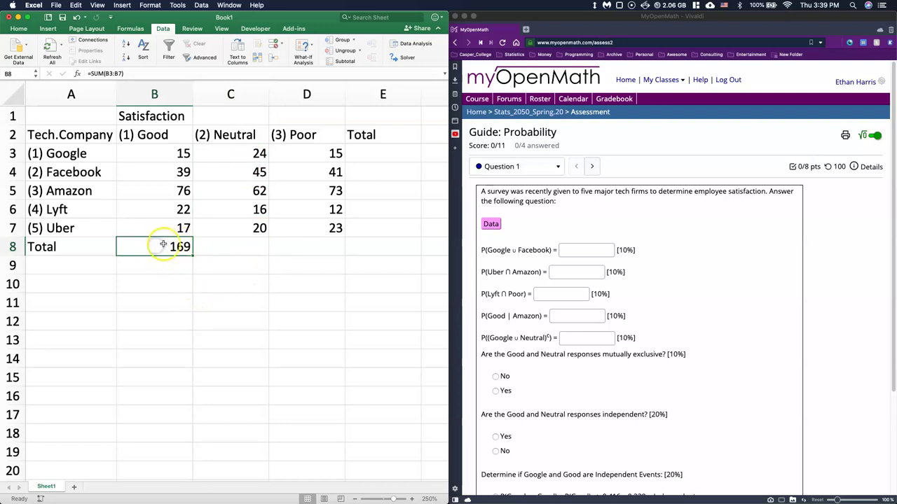
left_click_drag(192, 255, 235, 256)
left_click(236, 267)
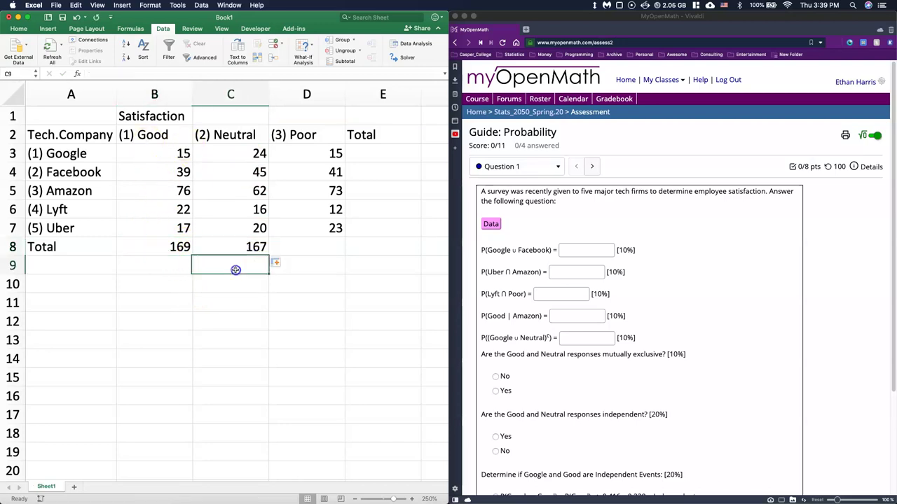
double_click(233, 246)
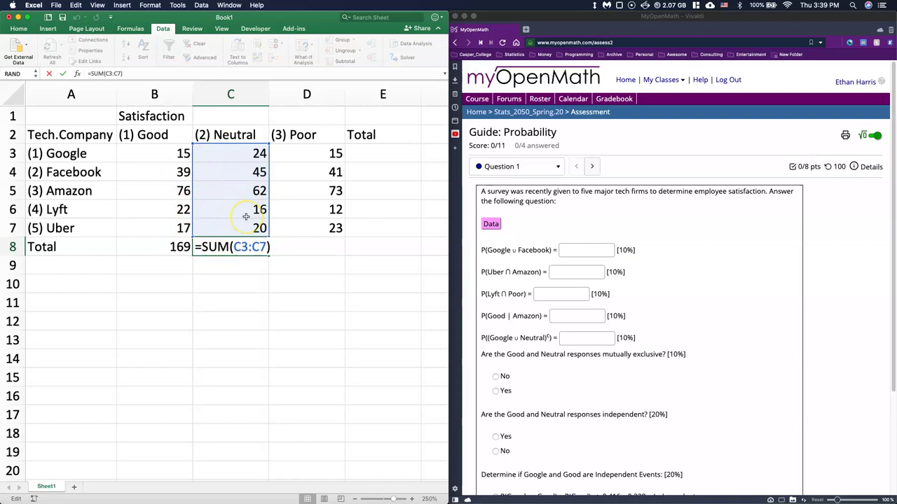
key("Return")
Step: Fill the Neutral total formula from C8 across to D8 and E8, and open E8 to check its summed range
left_click(246, 253)
left_click_drag(270, 255, 406, 256)
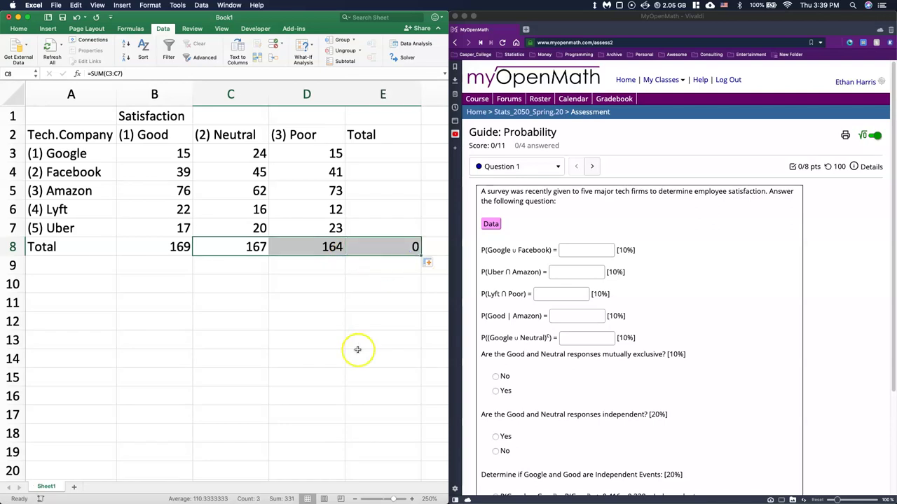
left_click(353, 348)
double_click(378, 250)
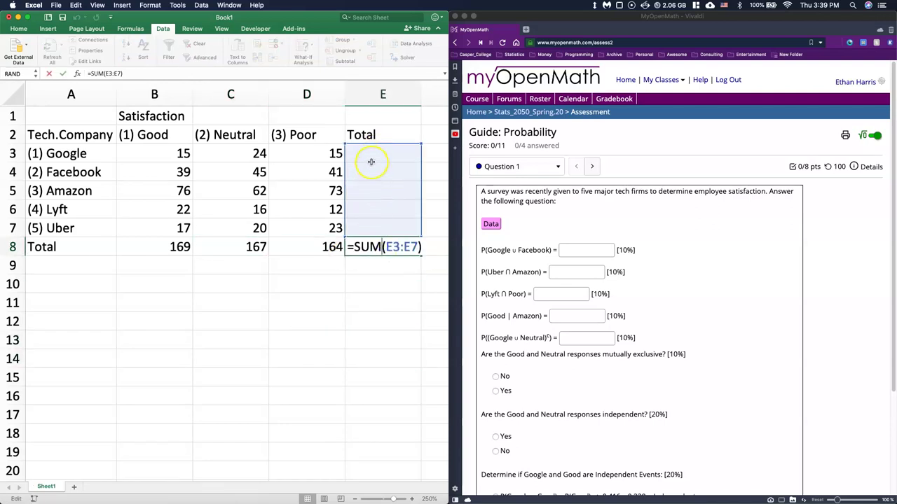
key("Return")
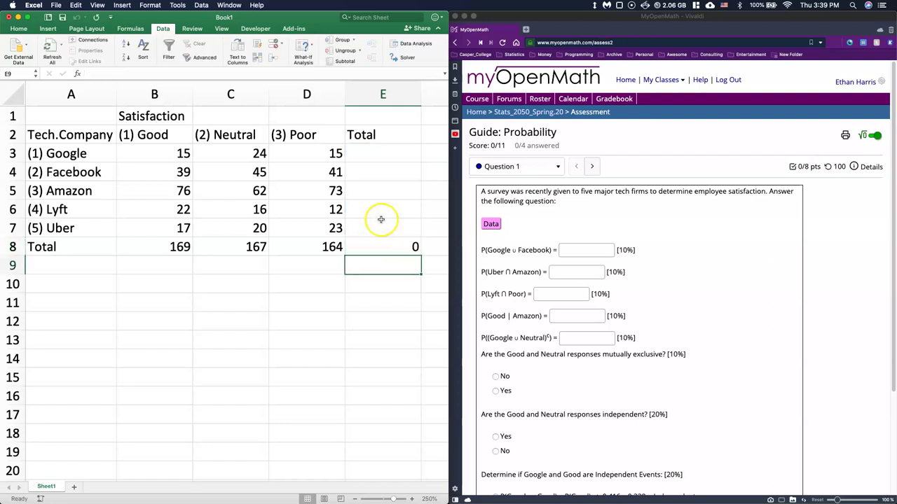
Step: Total the Google row in E3 with =SUM(B3:D3) and fill the formula down to E7
double_click(366, 150)
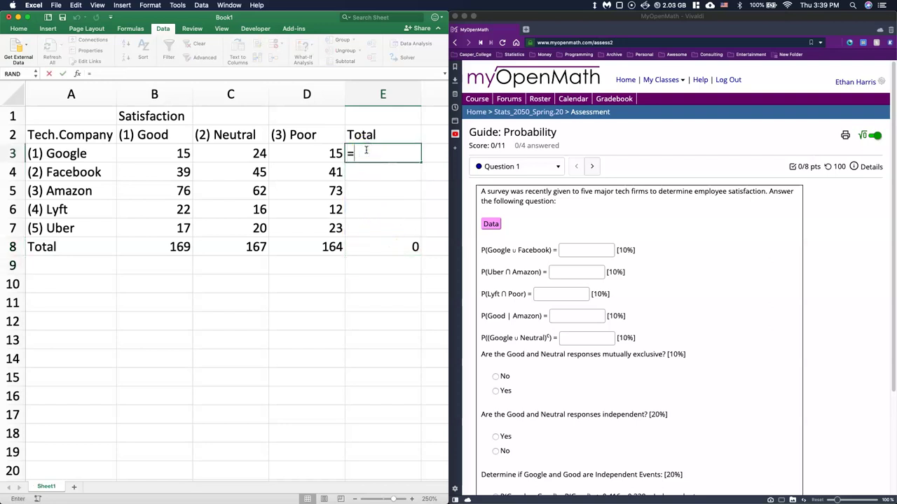
type("=sum(")
left_click_drag(150, 154, 338, 156)
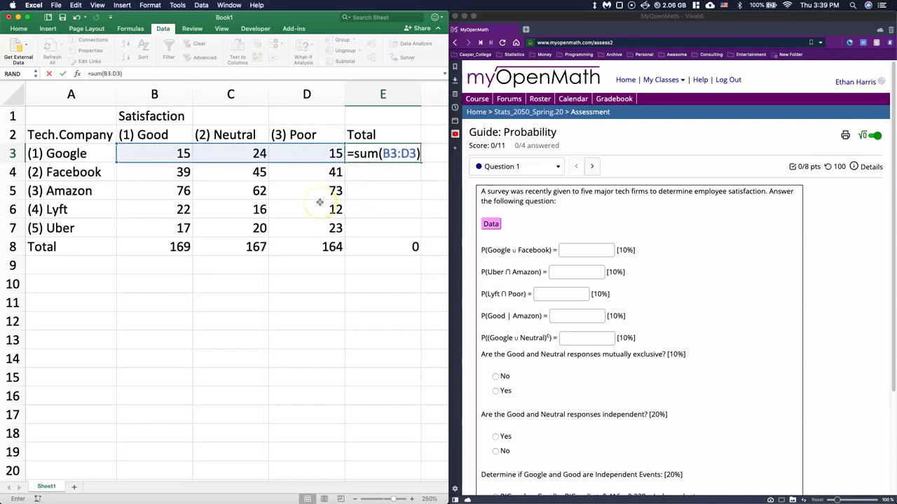
key("Return")
left_click(403, 154)
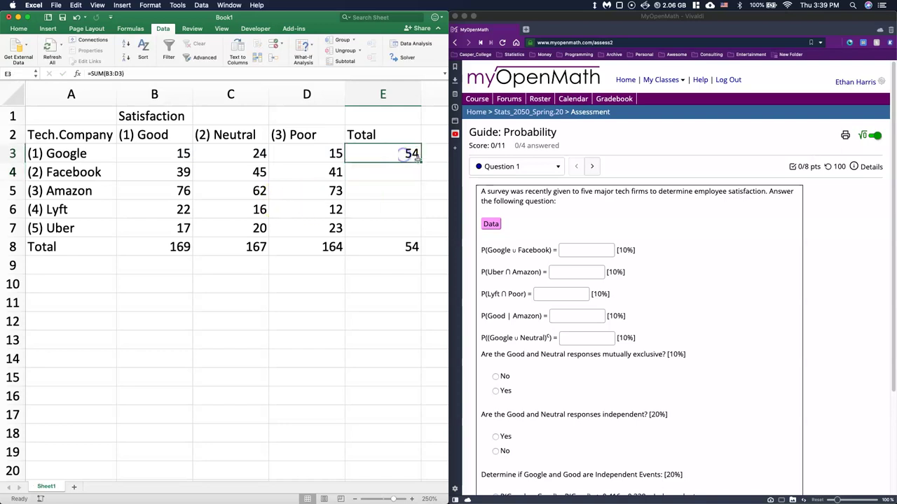
left_click_drag(421, 163, 416, 233)
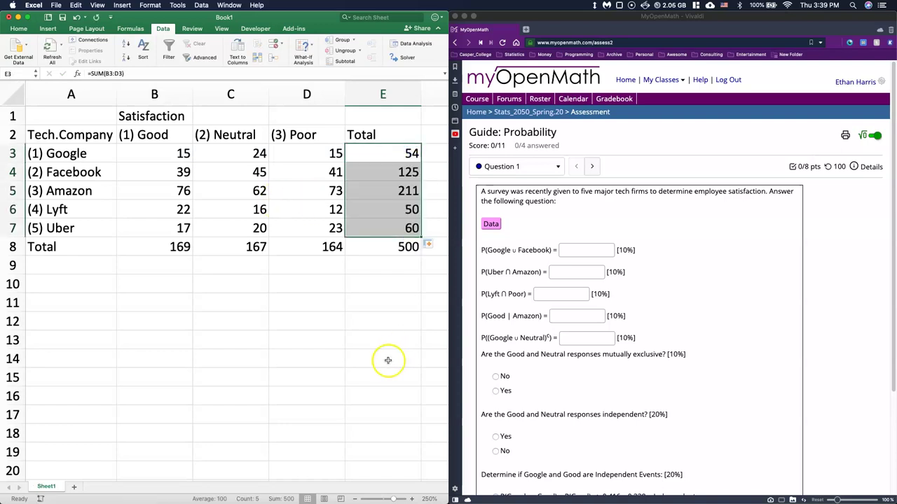
left_click(367, 301)
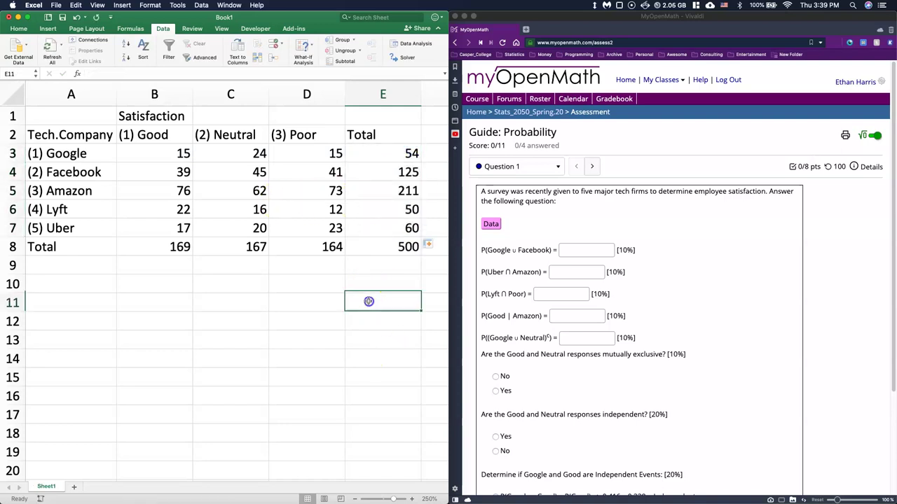
Step: Open the grand total in E8 to check its range, and change its formula to =SUM(B8:D8)
left_click(390, 248)
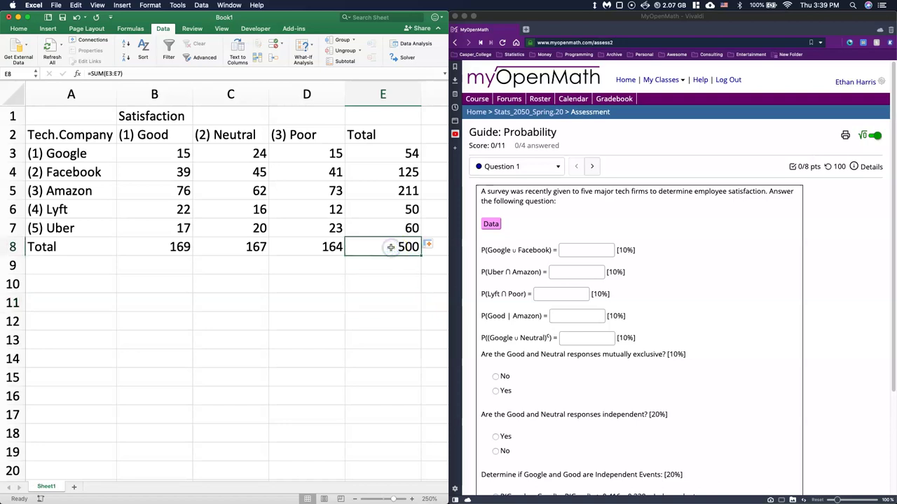
double_click(390, 247)
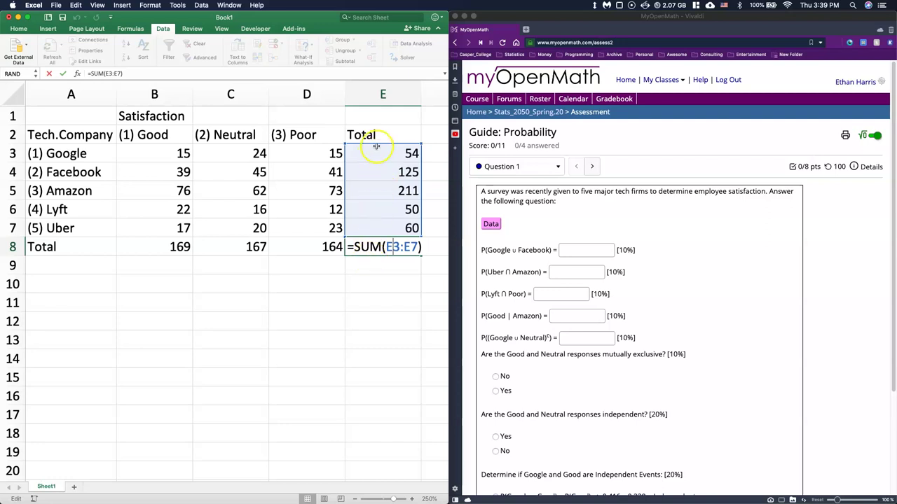
double_click(411, 247)
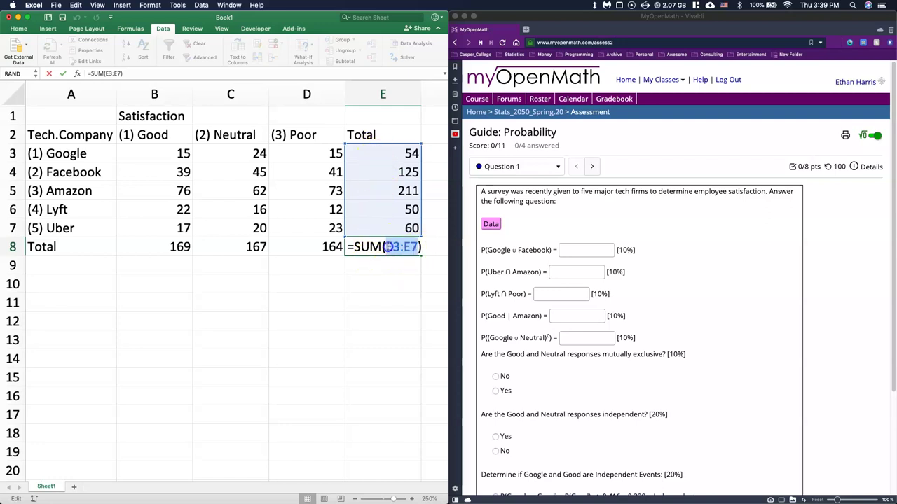
key("BackSpace")
left_click_drag(308, 244, 150, 242)
key("Return")
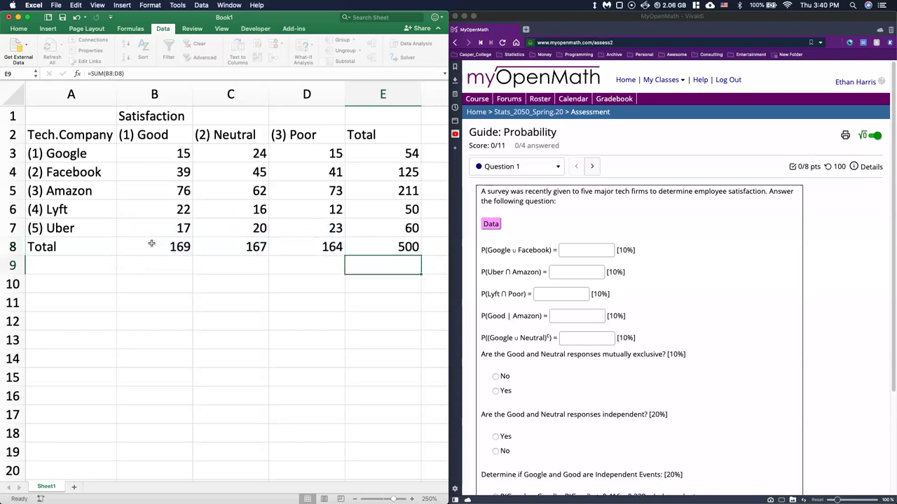
Step: Change the grand total formula in E8 to =SUM(B3:D7), summing all the individual counts
double_click(384, 248)
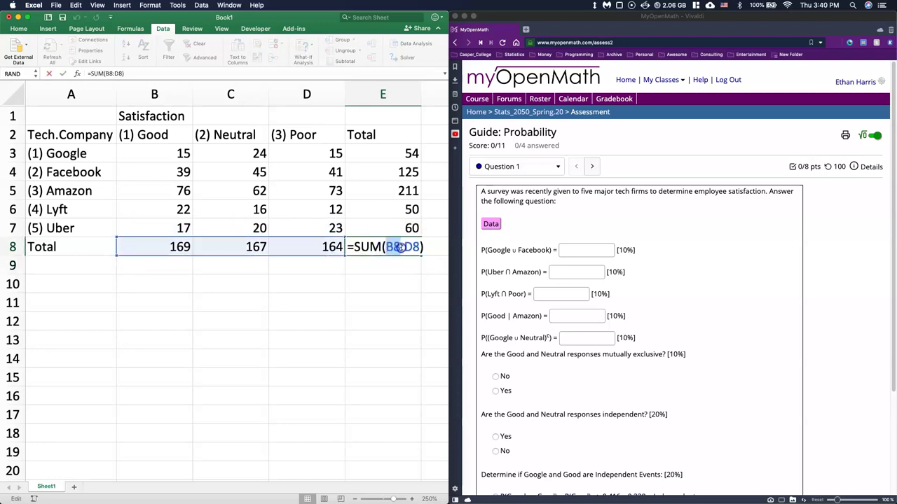
key("BackSpace")
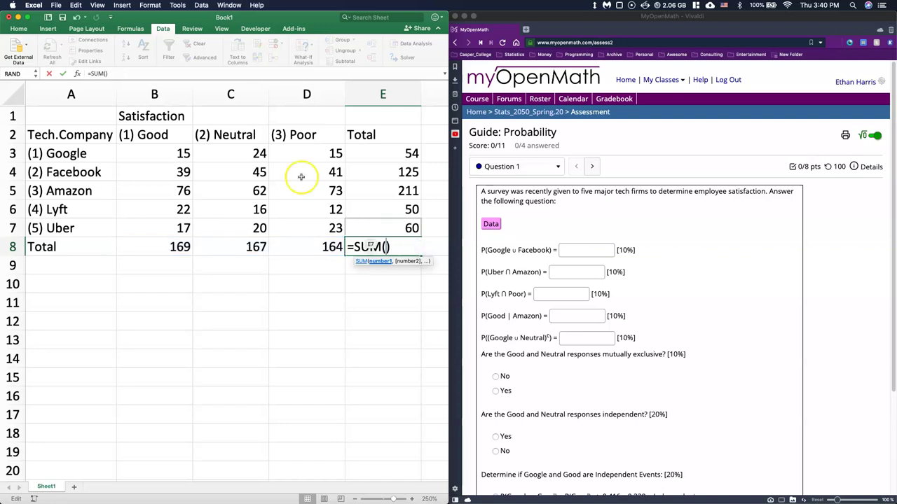
left_click_drag(157, 159, 332, 227)
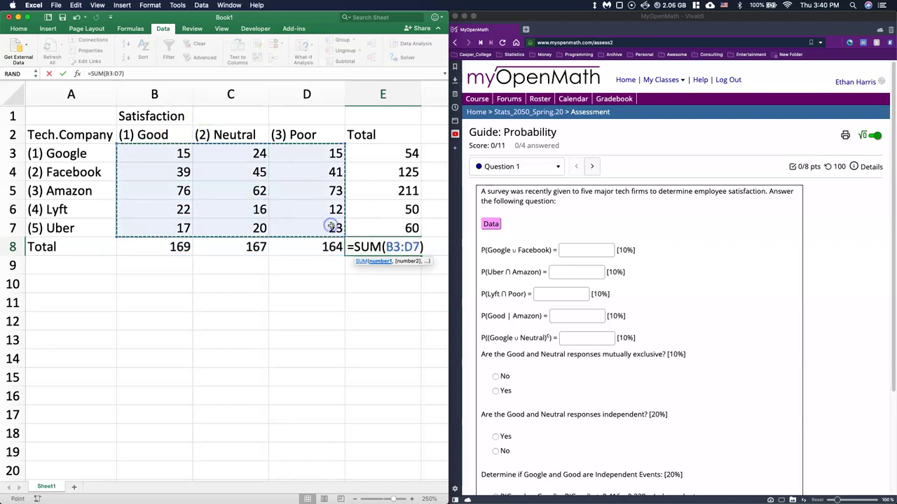
key("Return")
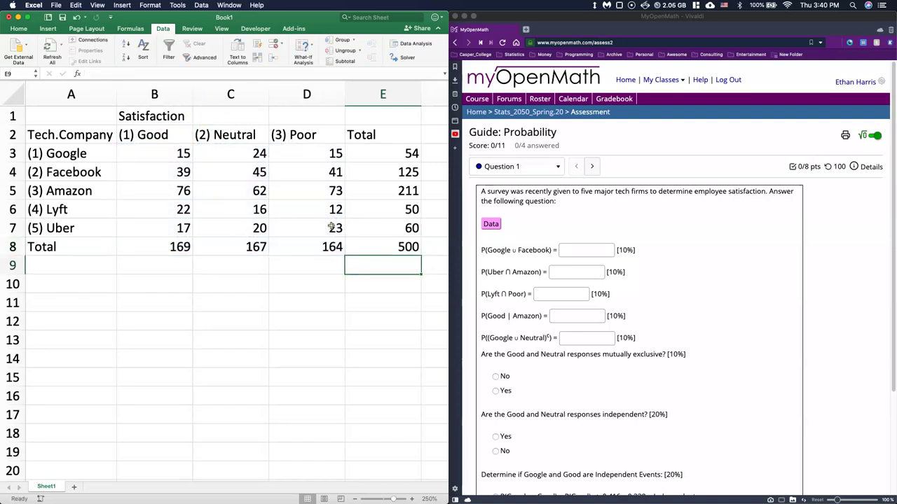
Step: Change the grand total formula in E8 to =SUM(E3:E7,B8:D8), accepting the suggested formula correction
double_click(366, 247)
left_click(420, 246)
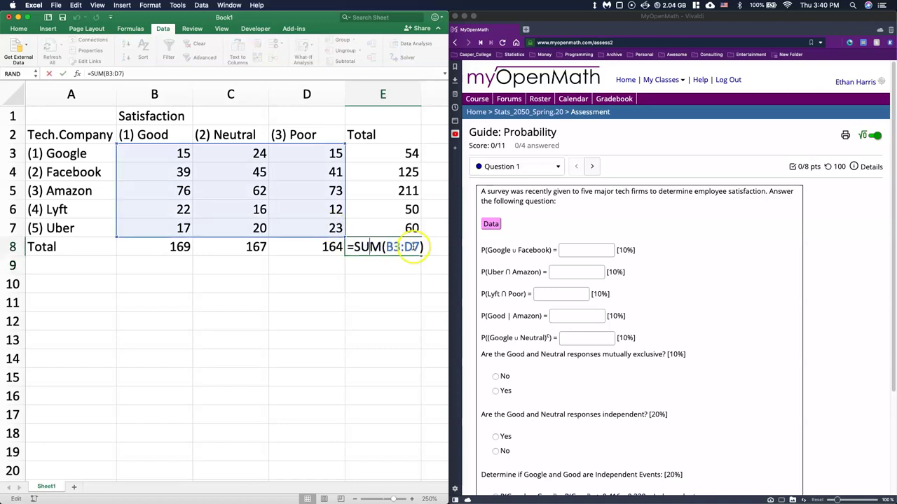
double_click(389, 246)
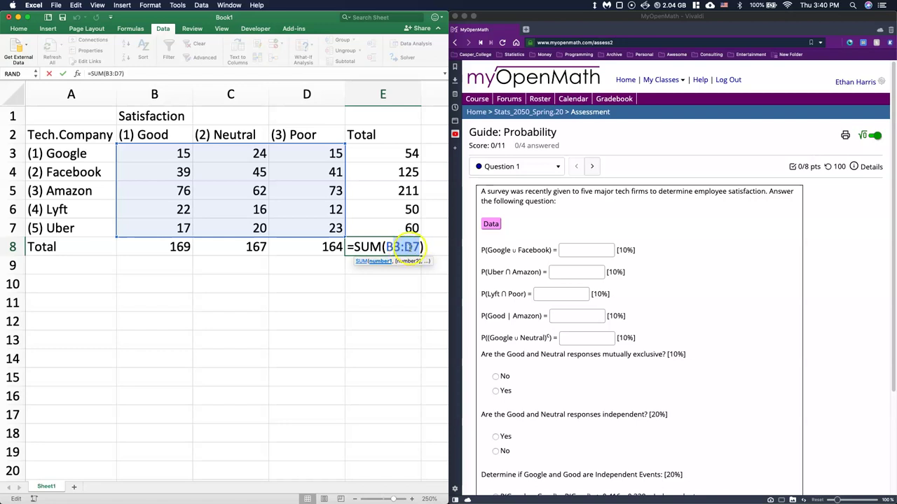
key("BackSpace")
left_click_drag(388, 159, 392, 226)
type(",")
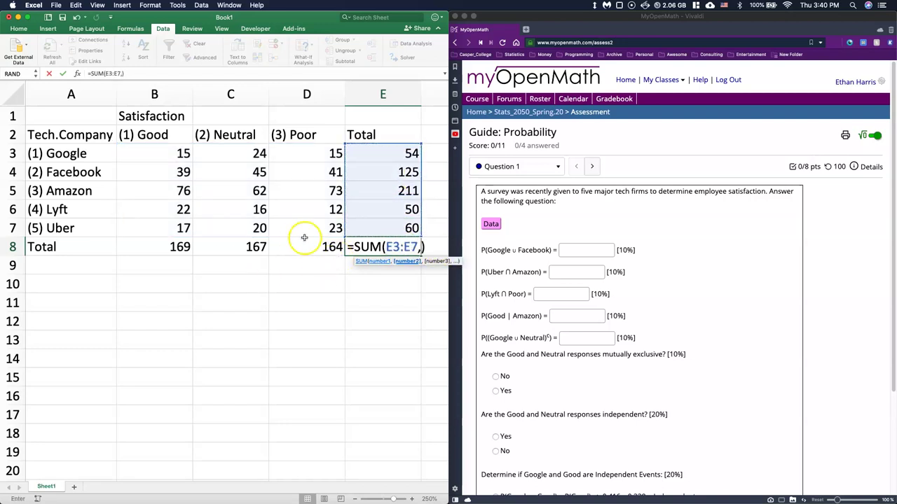
left_click_drag(306, 242, 169, 244)
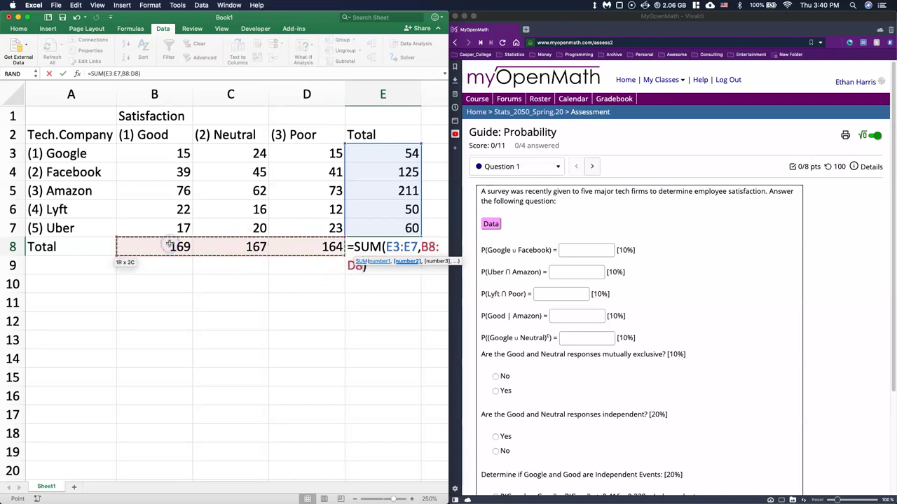
type(")")
key("Return")
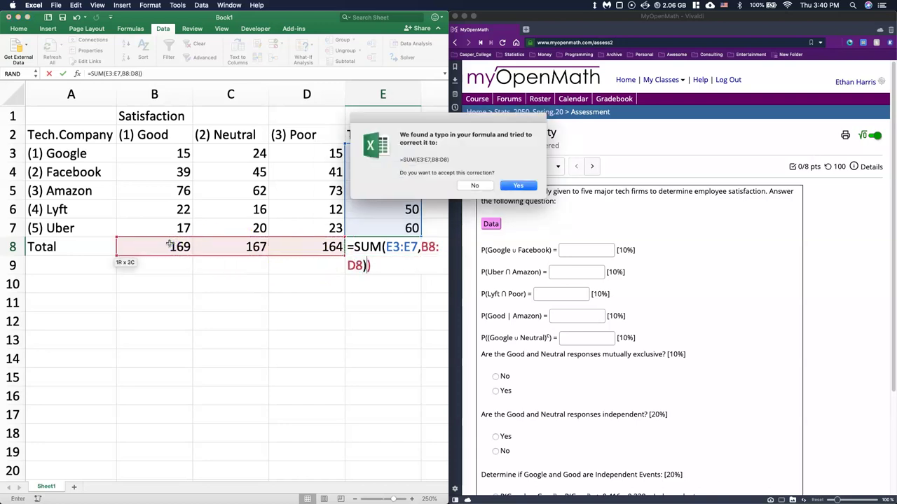
key("Return")
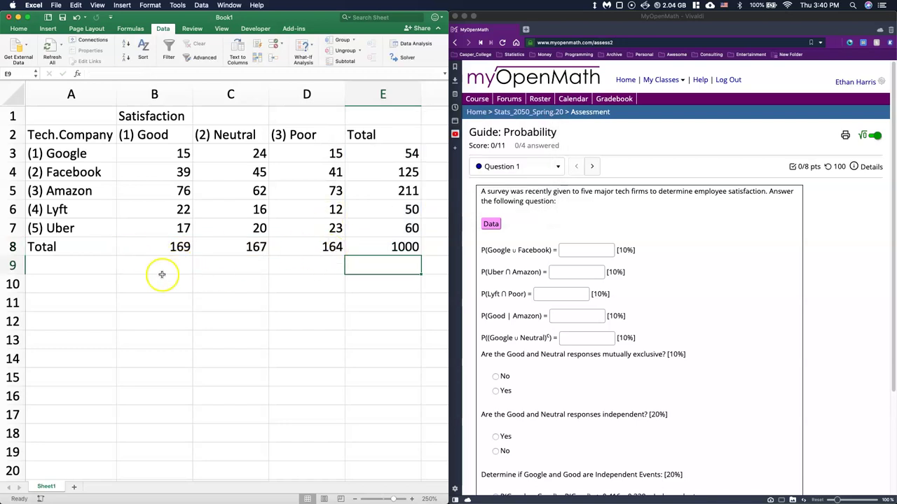
Step: Remove the B8:D8 range from the grand total formula in E8, leaving =SUM(E3:E7)
left_click(380, 246)
double_click(380, 247)
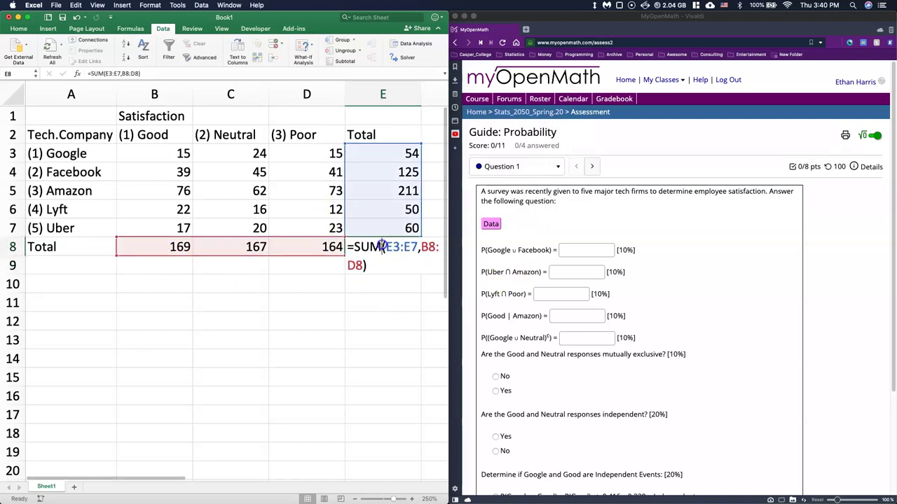
left_click_drag(419, 247, 363, 266)
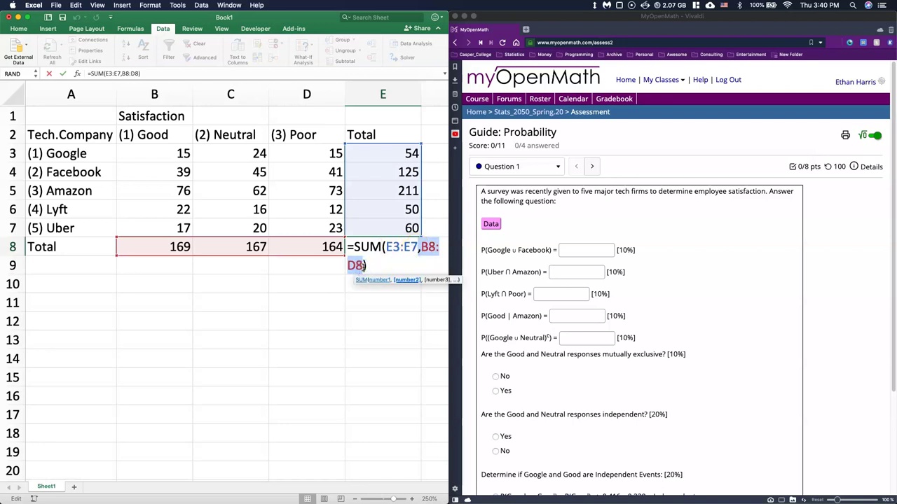
key("BackSpace")
key("BackSpace")
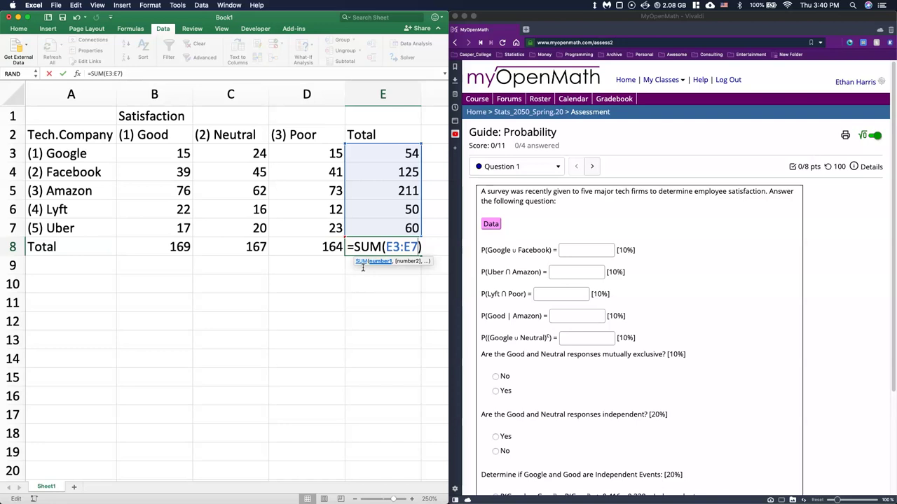
key("Return")
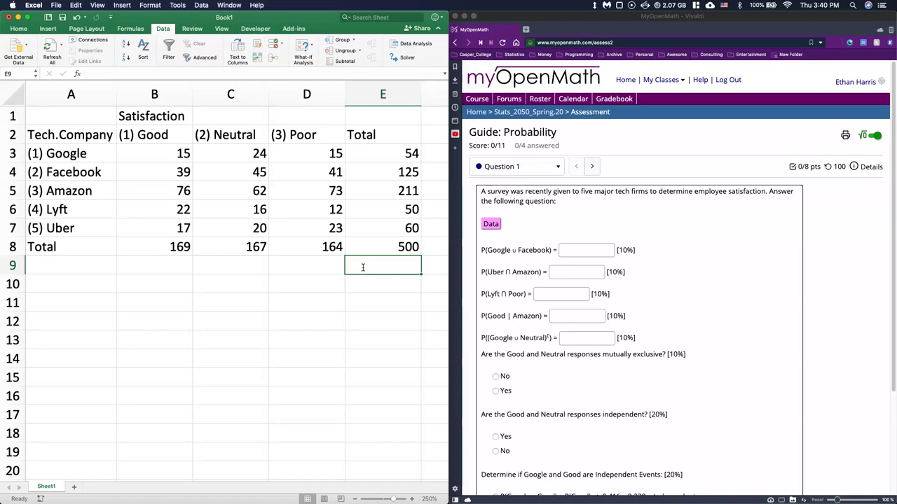
Step: Fill the row totals E3:E8 and the column totals B8:E8 with yellow
left_click_drag(363, 150, 364, 248)
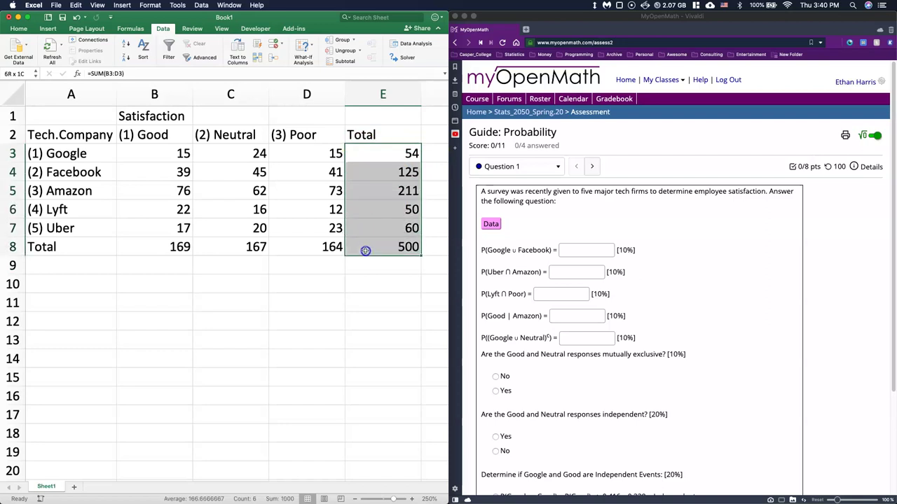
left_click(25, 30)
left_click(127, 58)
left_click_drag(143, 250, 381, 253)
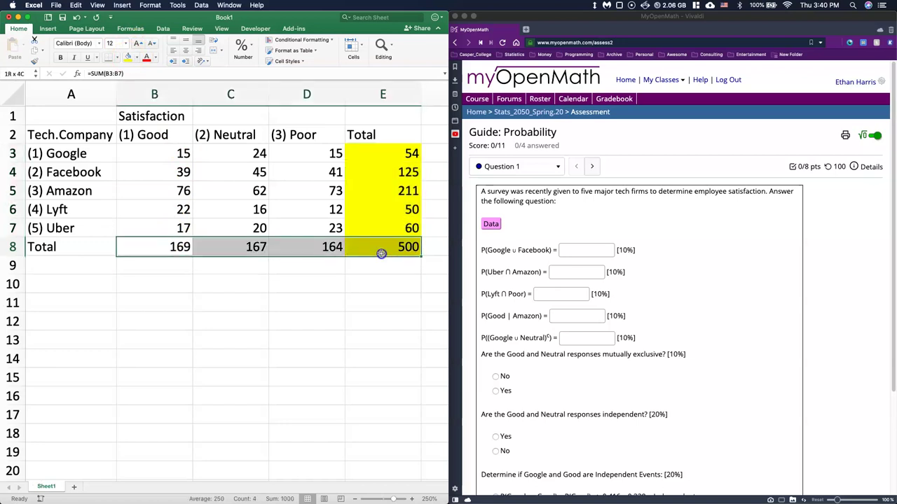
left_click(127, 58)
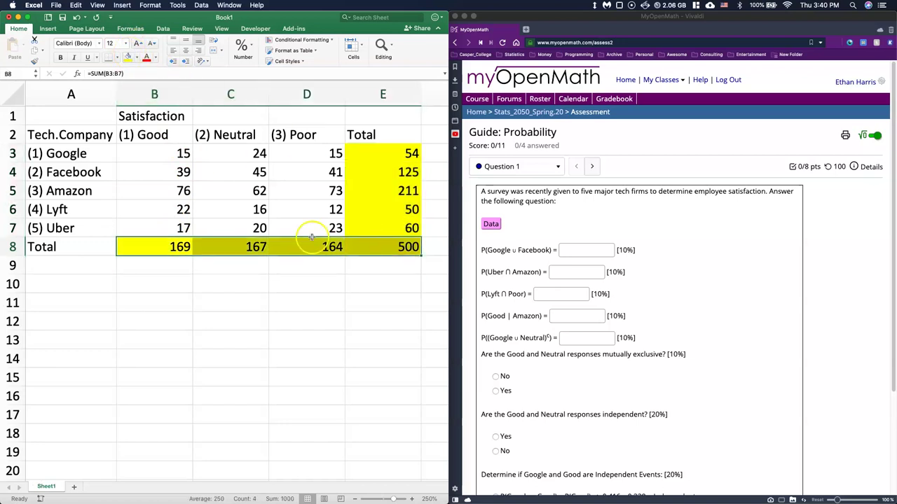
Step: Fill the grand total cell E8 with orange
left_click(384, 246)
left_click(136, 57)
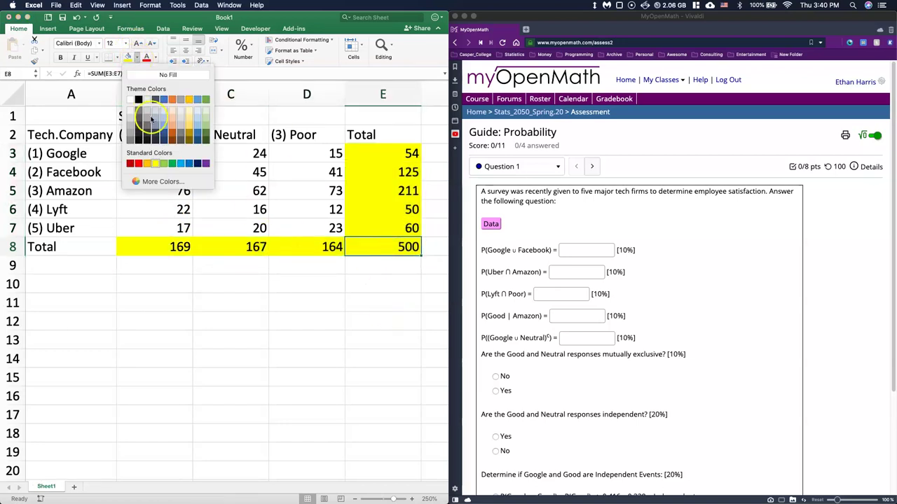
left_click(146, 163)
left_click(217, 318)
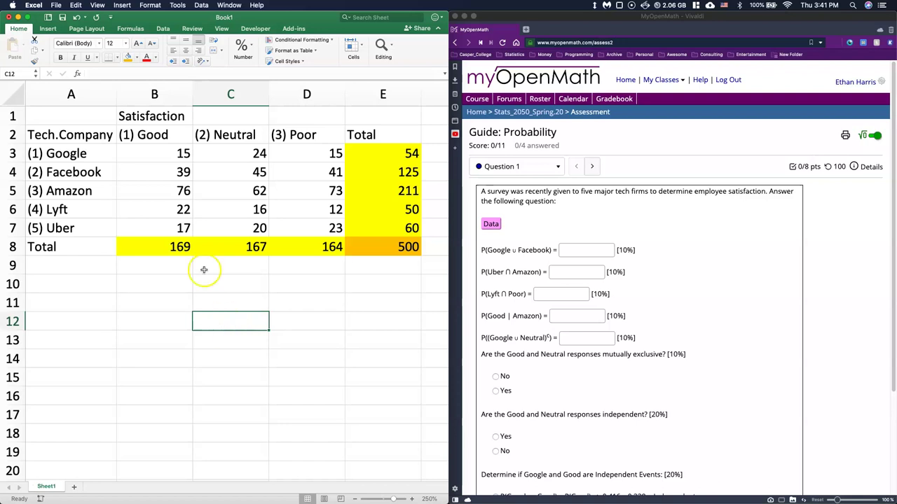
Step: Label cell A10 "P(Google U Face)=" and widen column A to fit its contents
left_click(49, 281)
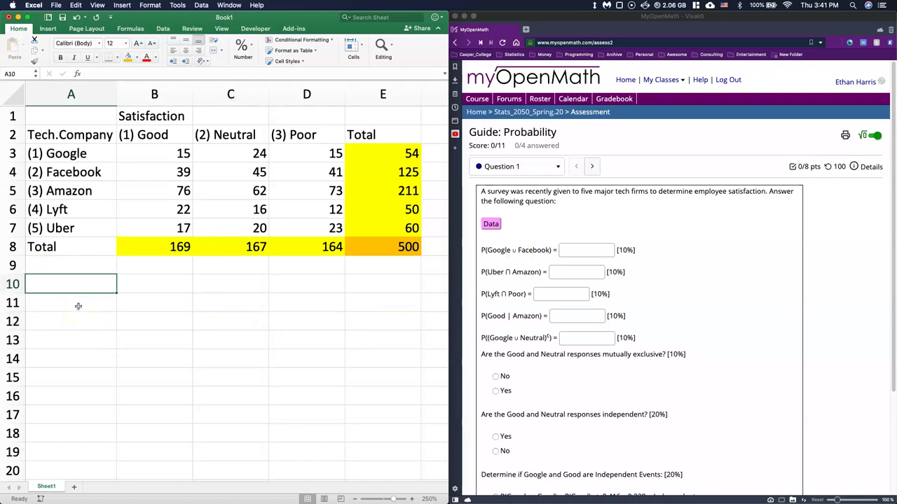
type("P")
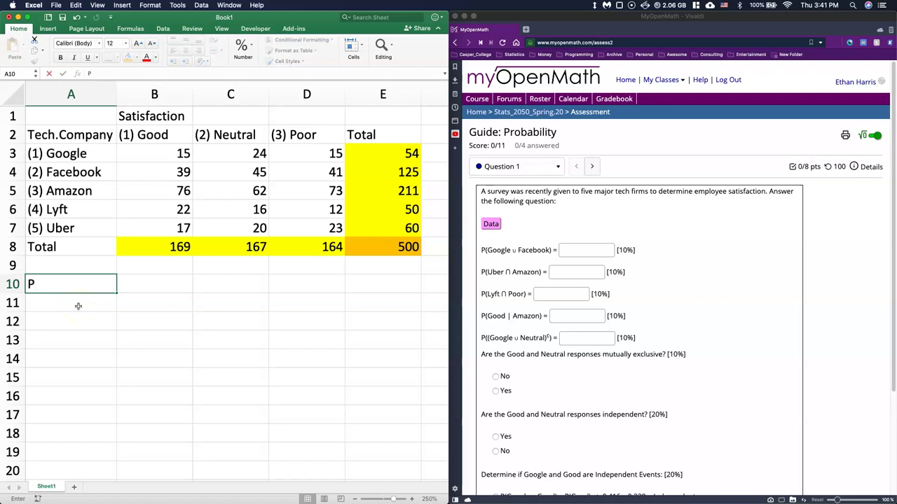
type("(google U Face)=")
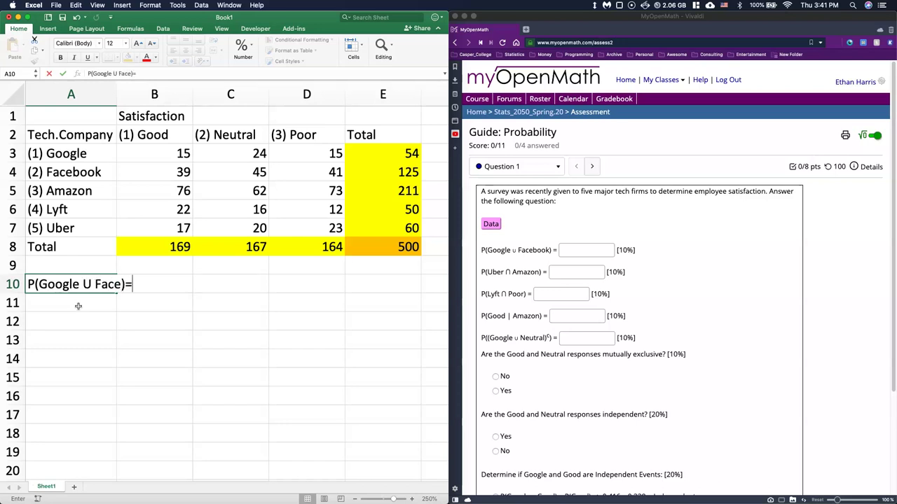
left_click(119, 90)
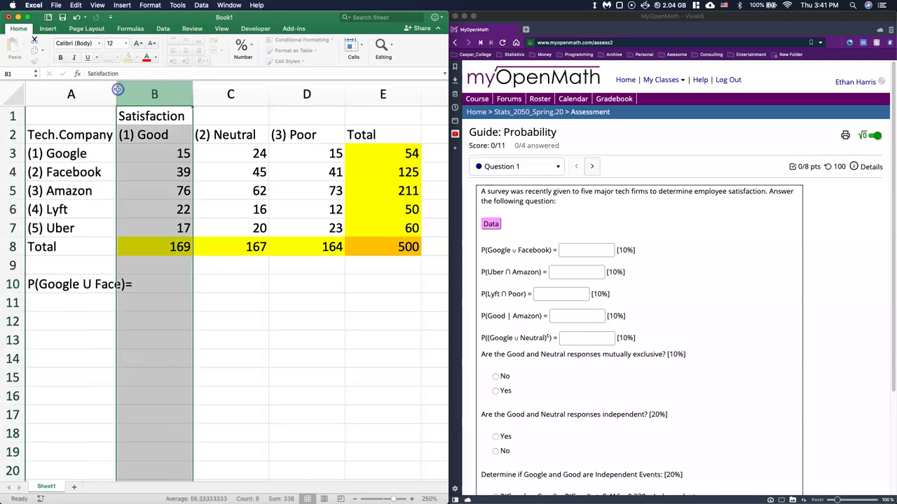
double_click(118, 89)
Step: Enter the addition rule "P(Google)+P(Face)-P(Google n Face)" as text in B10
left_click(152, 285)
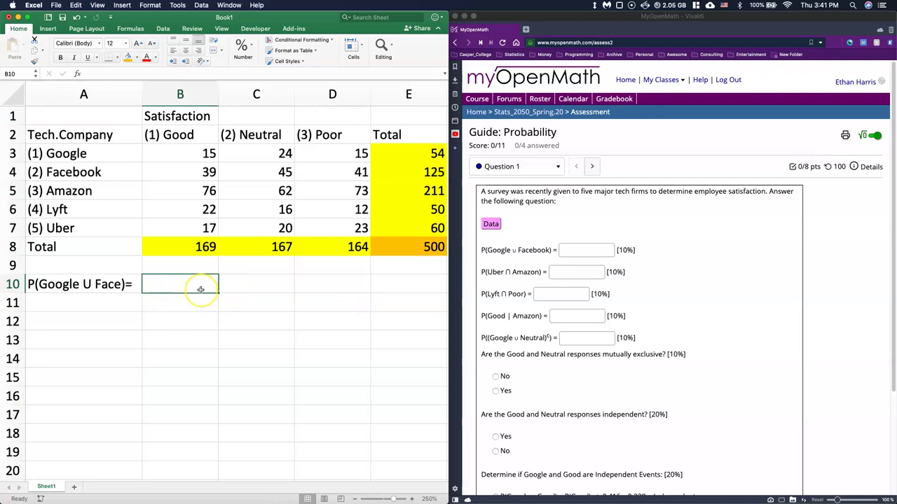
type("P(G")
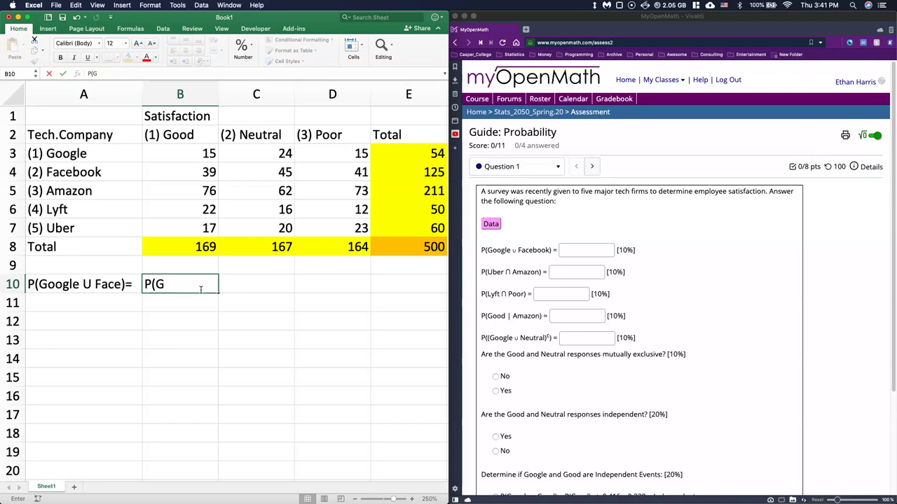
type("oogle n Face")
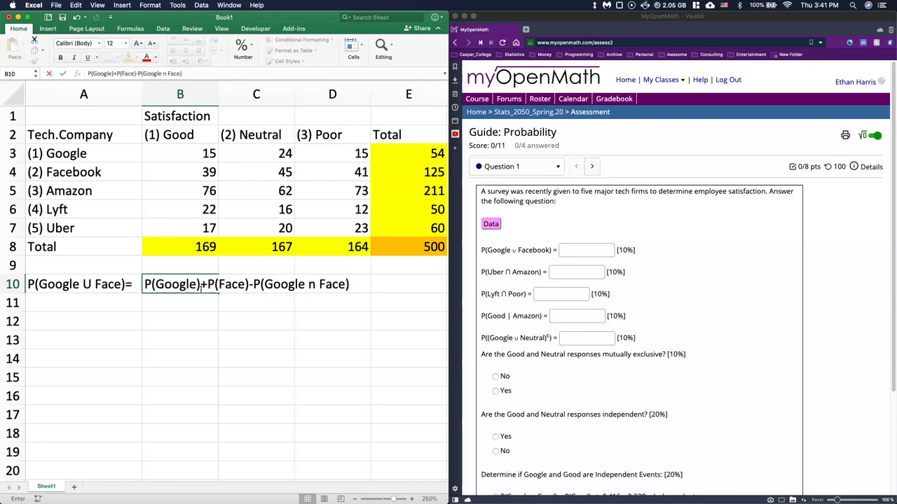
Step: Calculate the probability of Google or Facebook in B11 with =E3/E8+E4/E8-0/E8
left_click(180, 302)
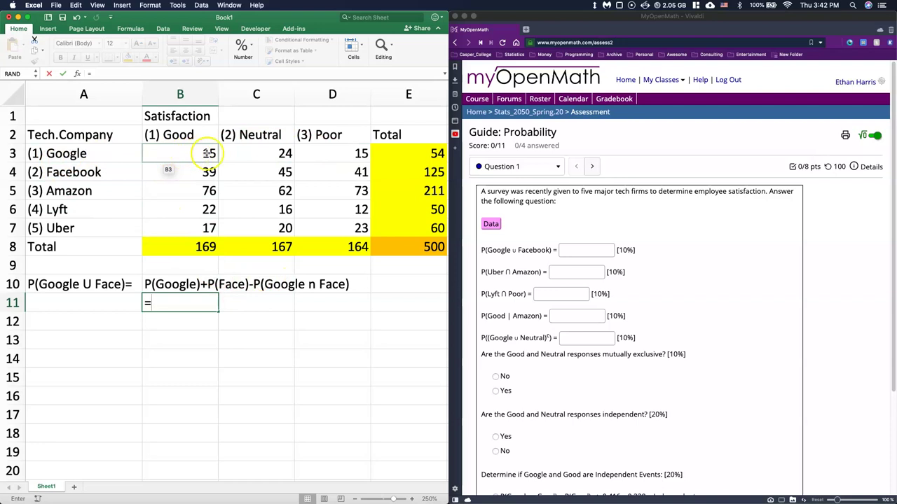
left_click(404, 158)
type("/")
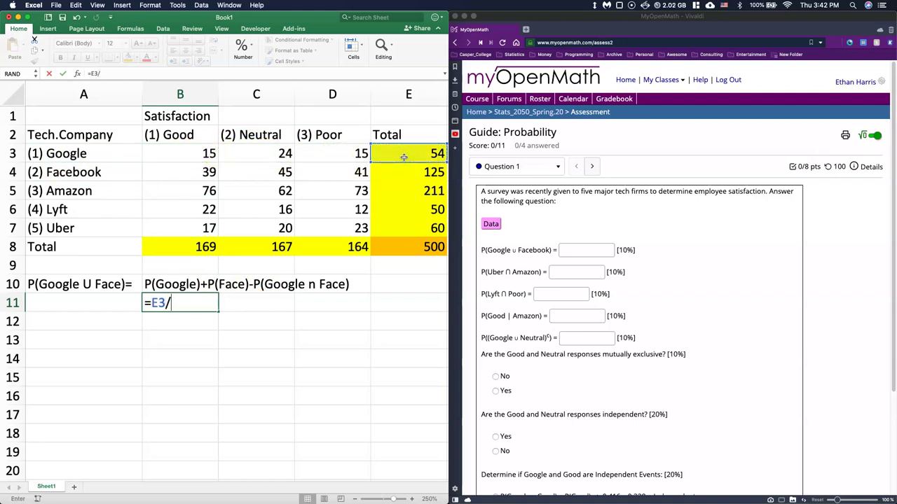
left_click(407, 250)
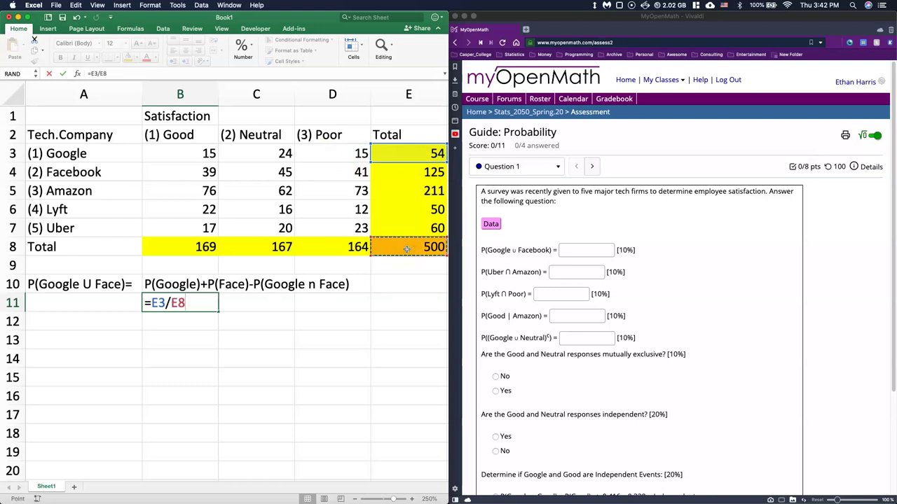
type("+")
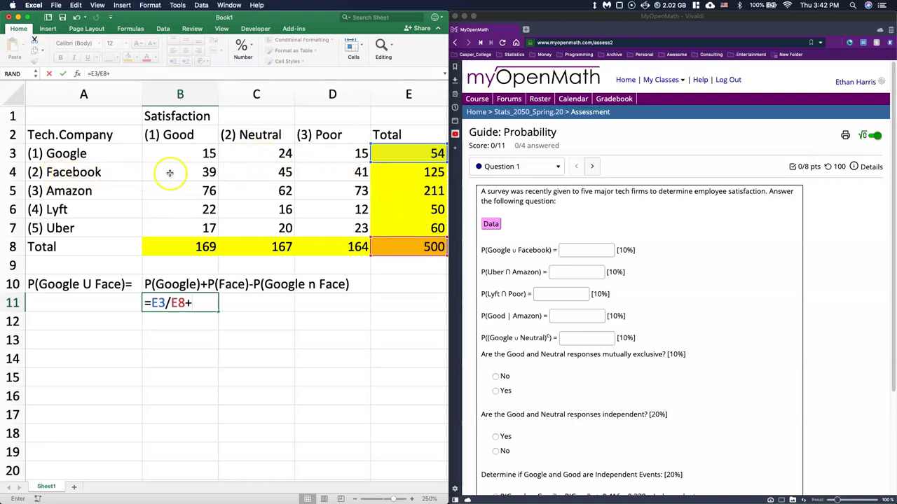
left_click(402, 173)
type("/")
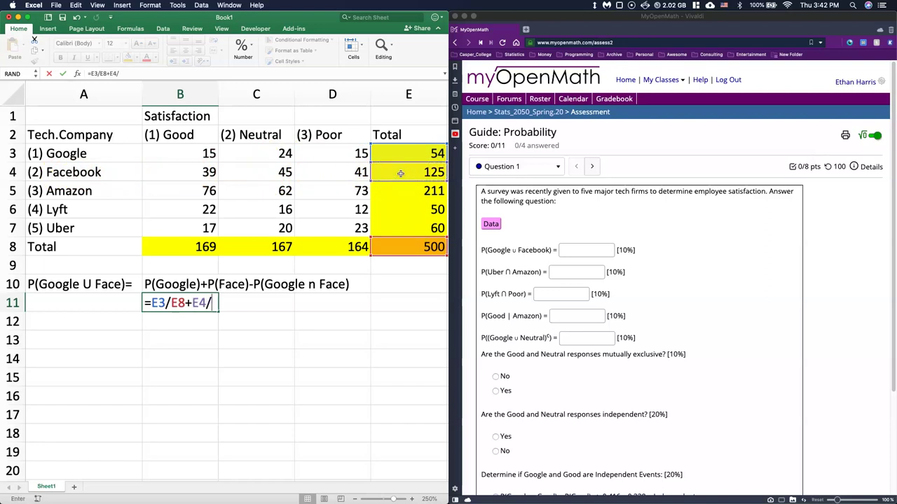
left_click(422, 240)
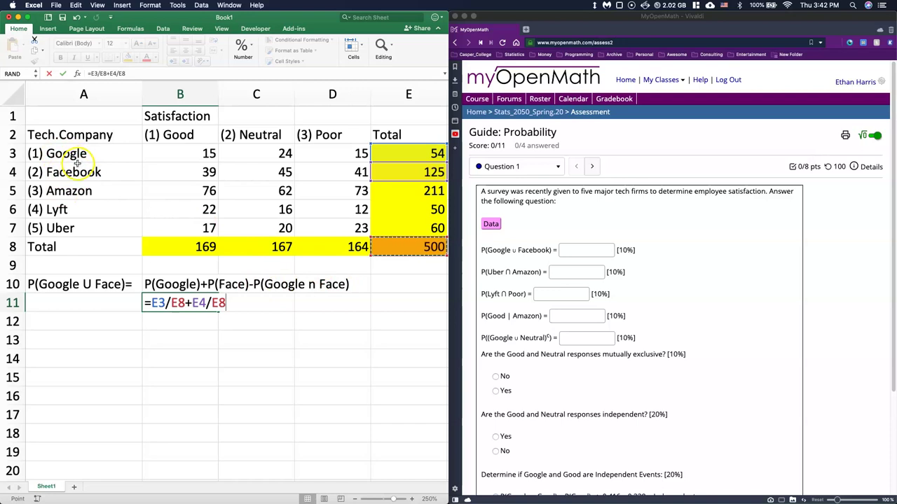
type("-")
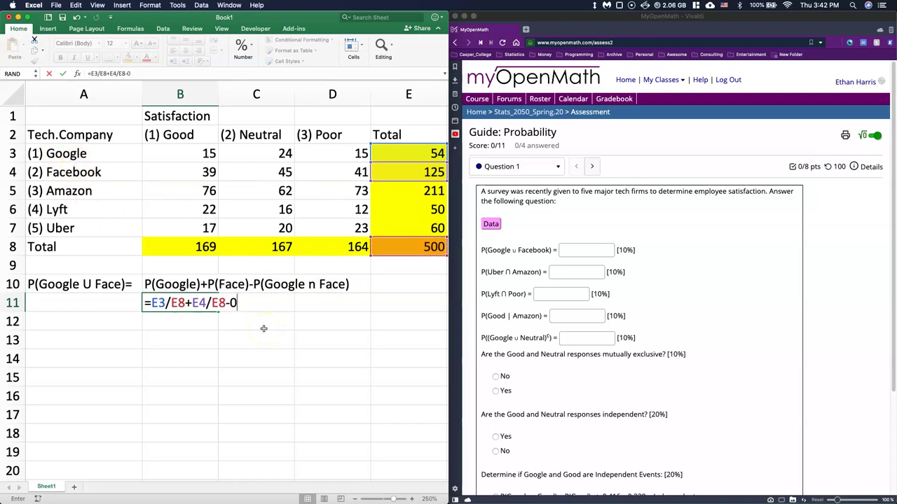
type("0/")
left_click(425, 247)
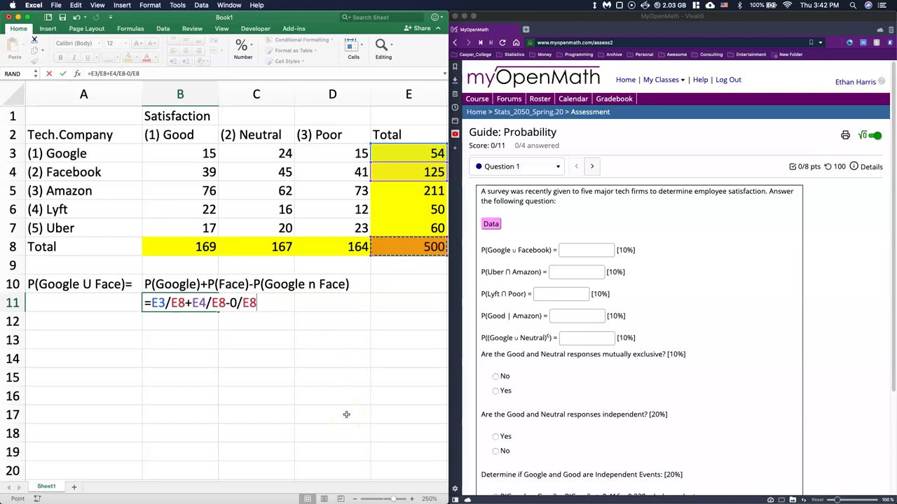
key("Return")
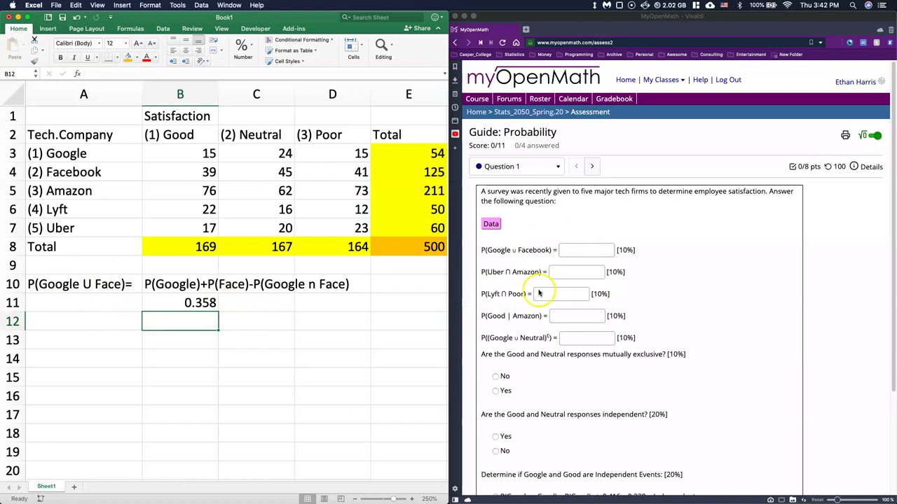
Step: Label cell A12 "P(Uber n Amazon)=" for the second probability question
scroll(547, 245, "down", 2)
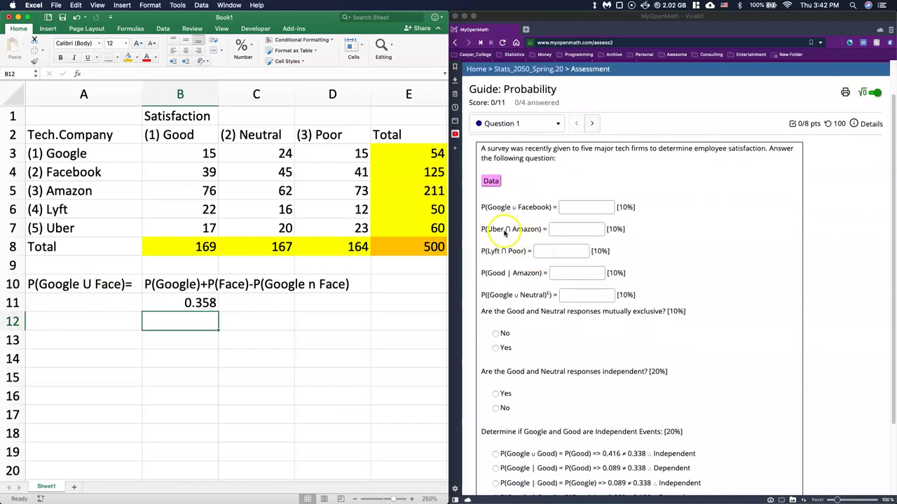
left_click(46, 329)
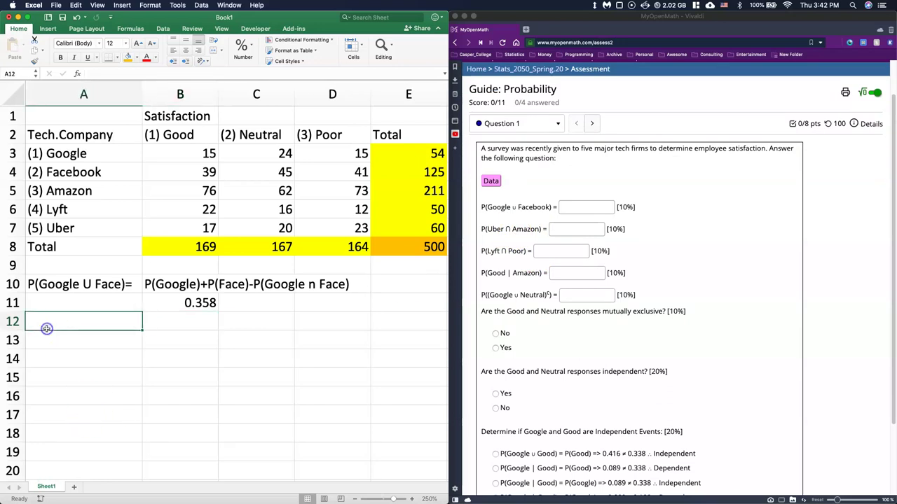
type("P(")
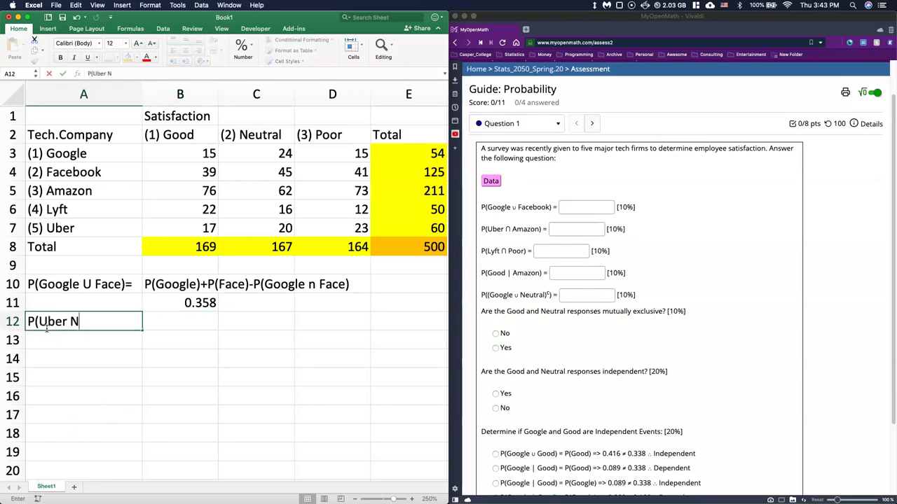
type("Uber n Amazon)=")
key("Tab")
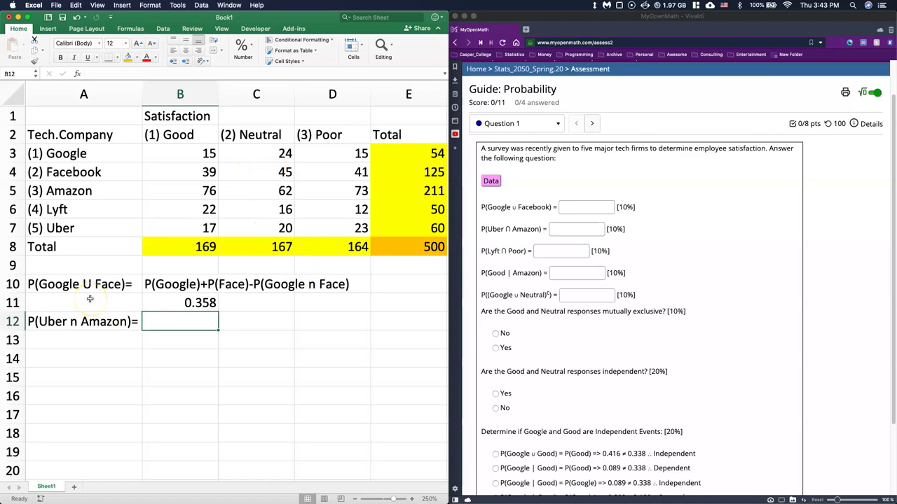
Step: Fill the Uber counts B7:D7 with light blue and the Amazon counts B5:D5 with light orange
left_click(184, 227)
left_click_drag(199, 226, 327, 224)
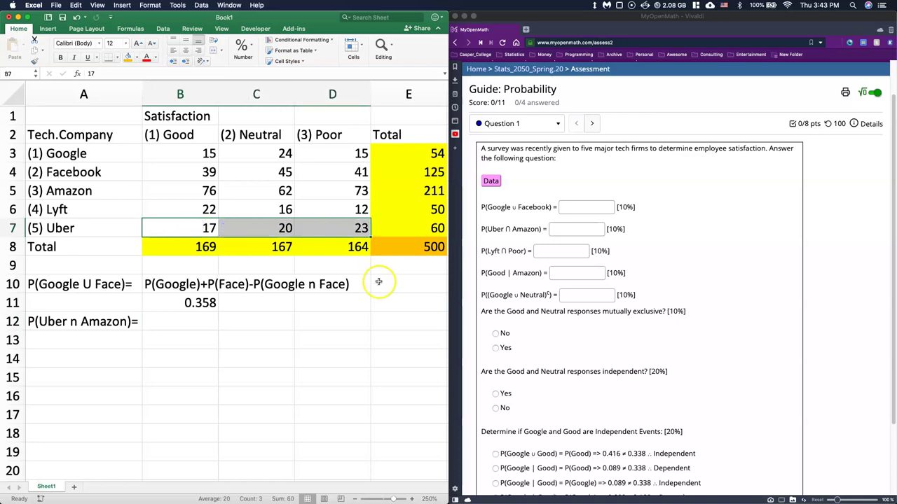
left_click(136, 57)
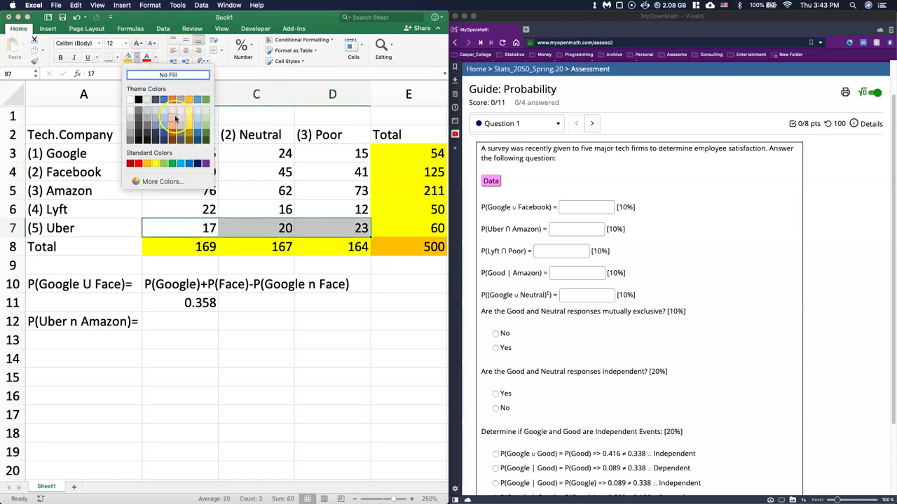
left_click(165, 126)
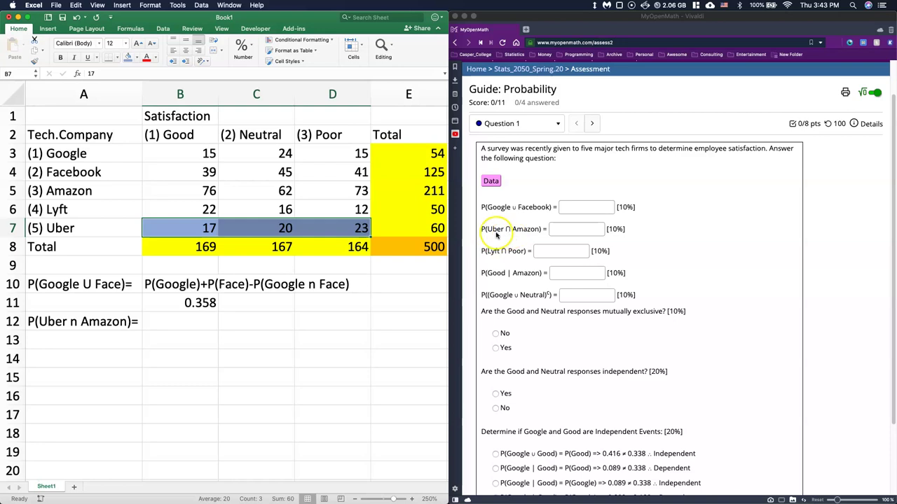
left_click_drag(186, 191, 343, 190)
left_click(137, 58)
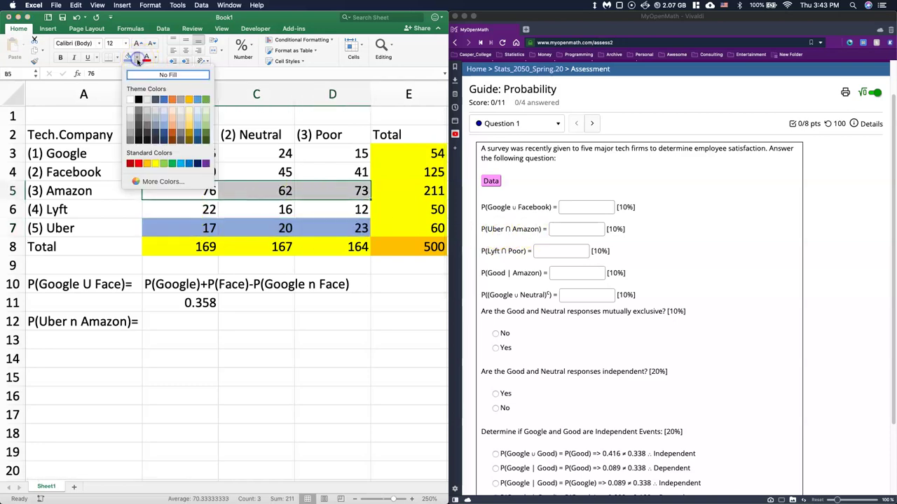
left_click(174, 131)
left_click(324, 396)
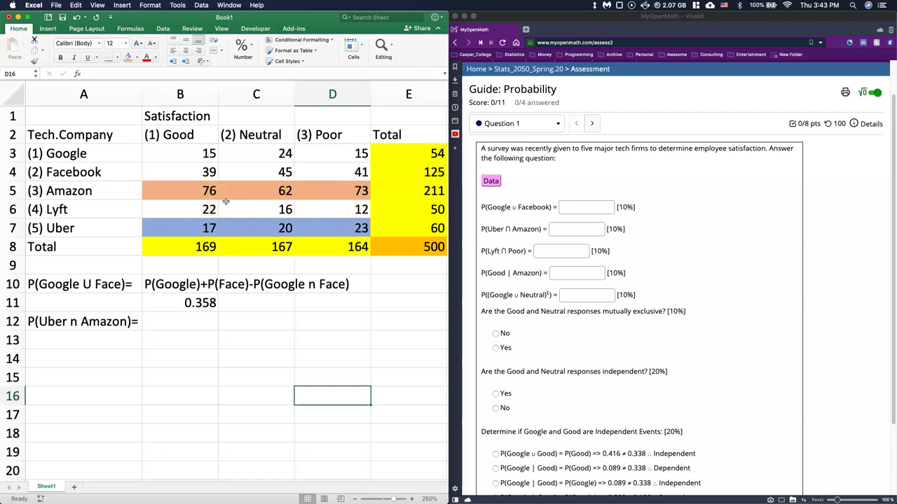
Step: Enter 0 in B12 as the Uber and Amazon probability, and label cell A14 "P(Lyft n Poor)="
left_click(168, 322)
type("0")
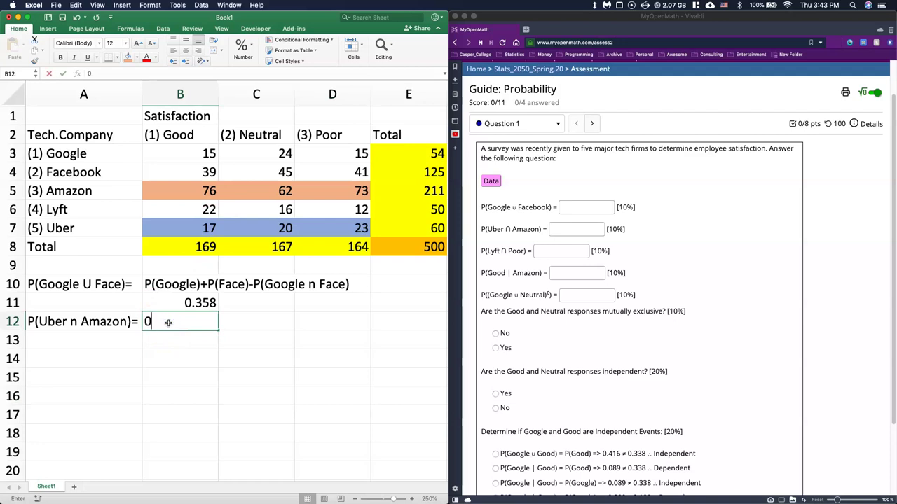
key("Return")
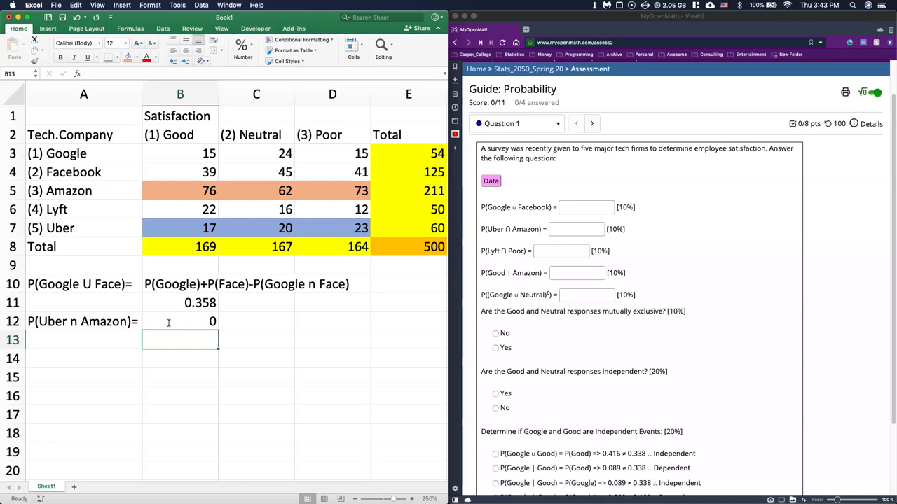
left_click(44, 354)
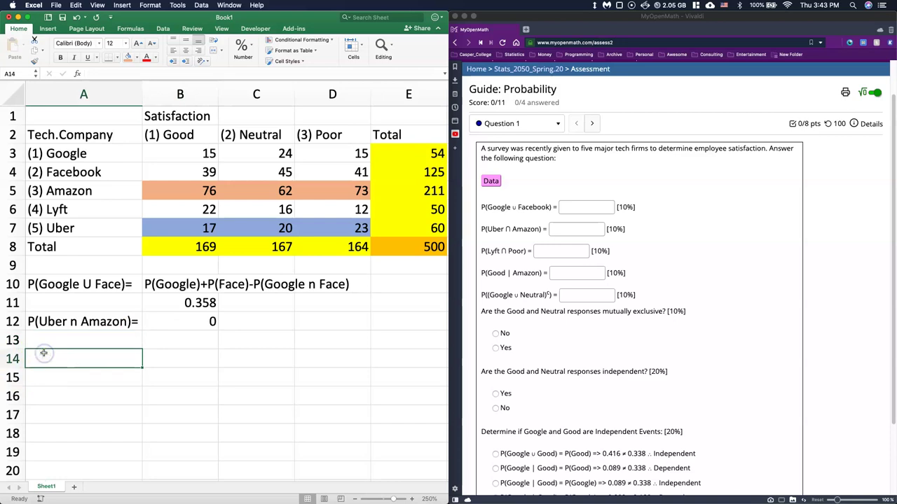
type("P(Lyft n Poor)=")
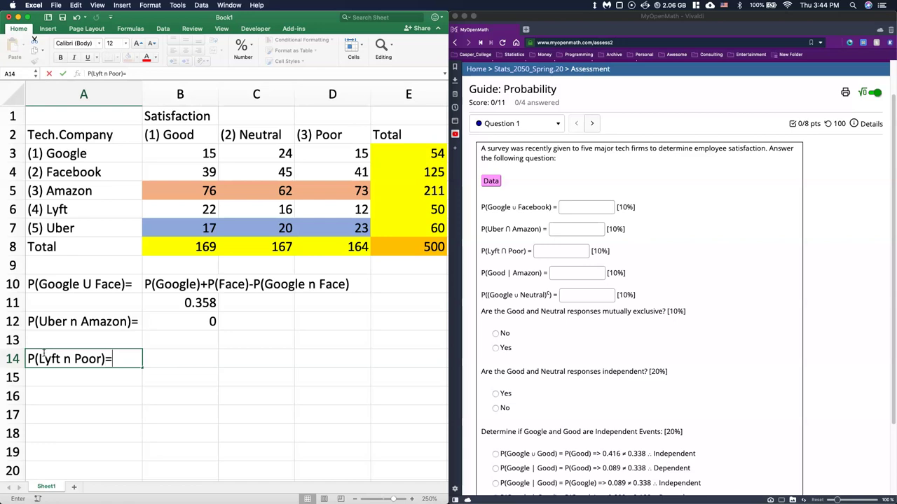
Step: Remove the fill color from the Amazon, Lyft and Uber counts in B5:D7
left_click_drag(164, 195, 326, 225)
left_click(139, 60)
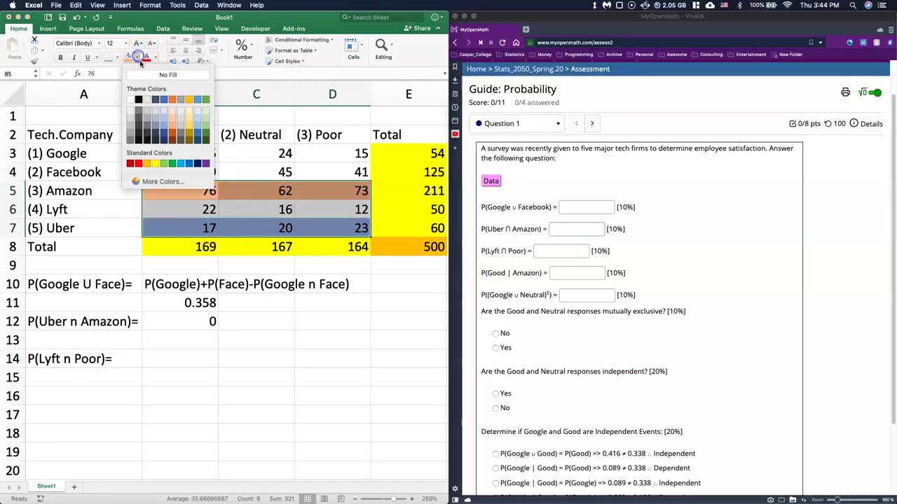
left_click(159, 74)
left_click(295, 329)
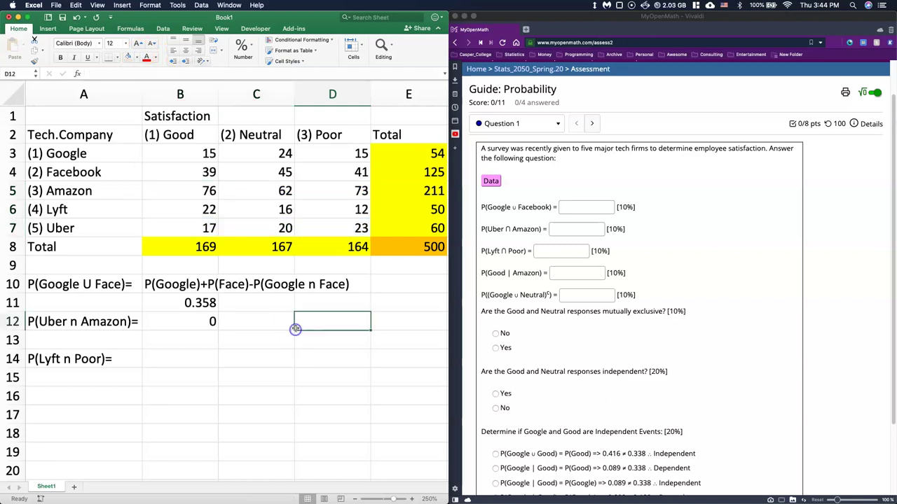
Step: Fill the Lyft counts B6:D6 with light blue
left_click_drag(184, 204, 360, 202)
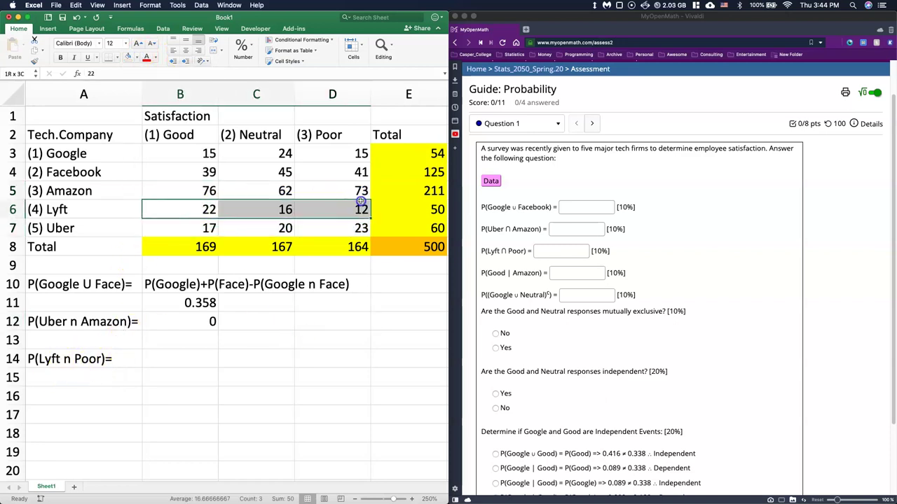
left_click(140, 61)
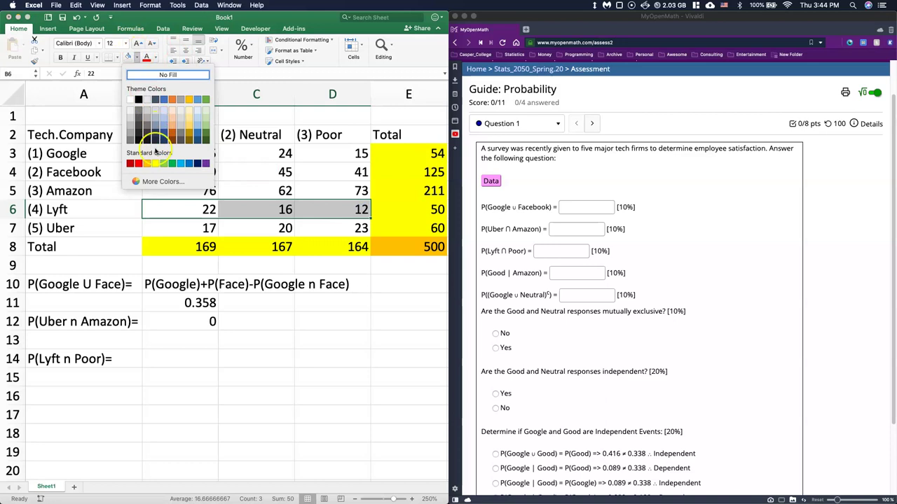
left_click(164, 163)
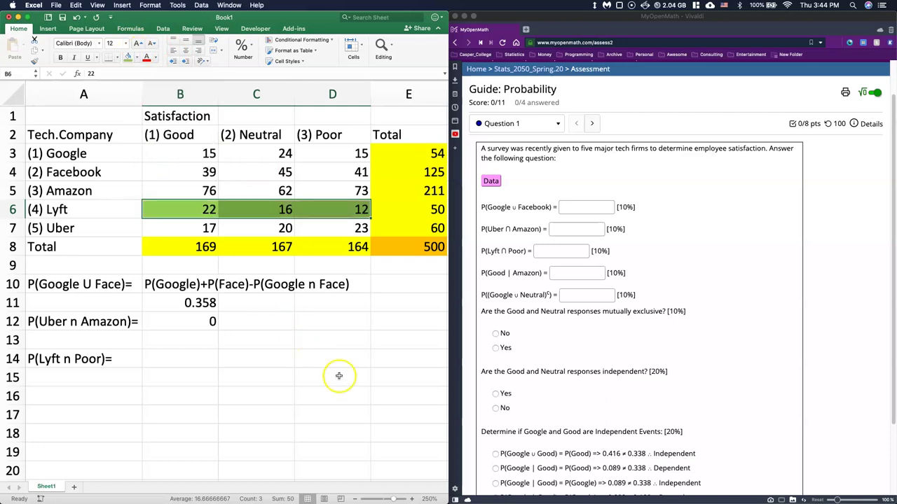
left_click(138, 59)
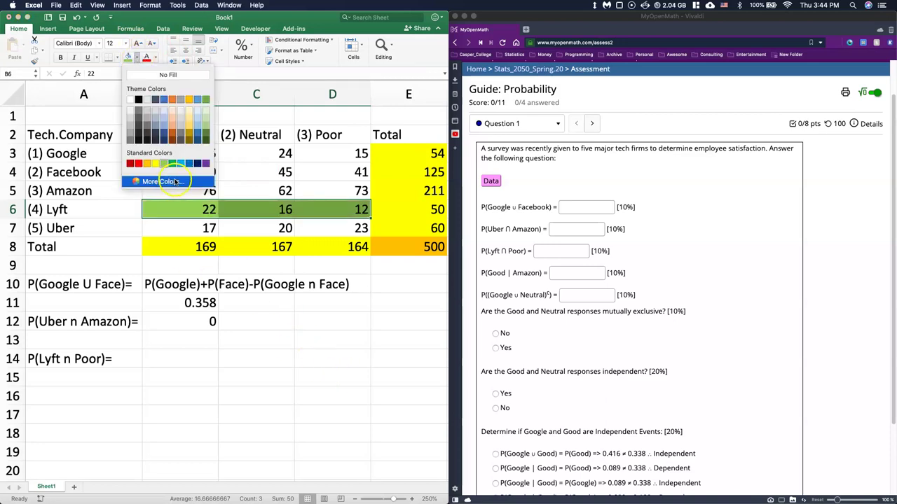
left_click(163, 116)
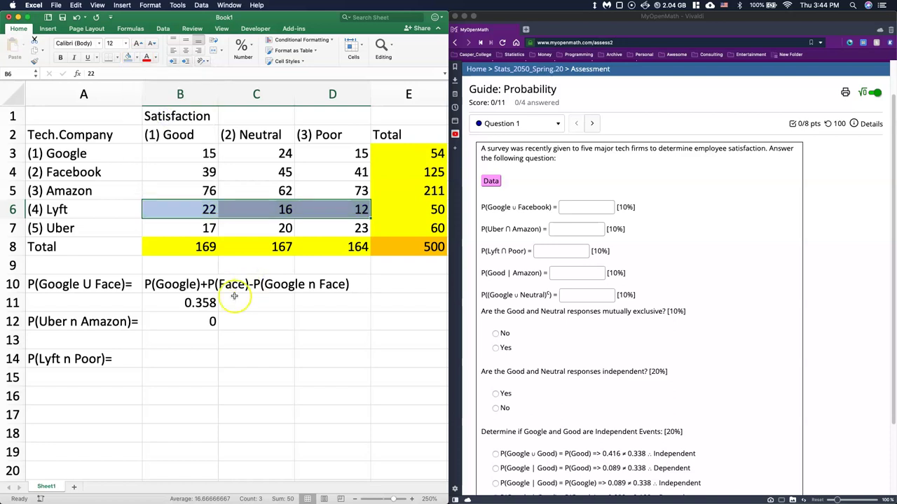
Step: Fill the Poor counts D3:D7 with red and the overlapping Lyft and Poor cell D6 with purple
left_click_drag(333, 150, 329, 222)
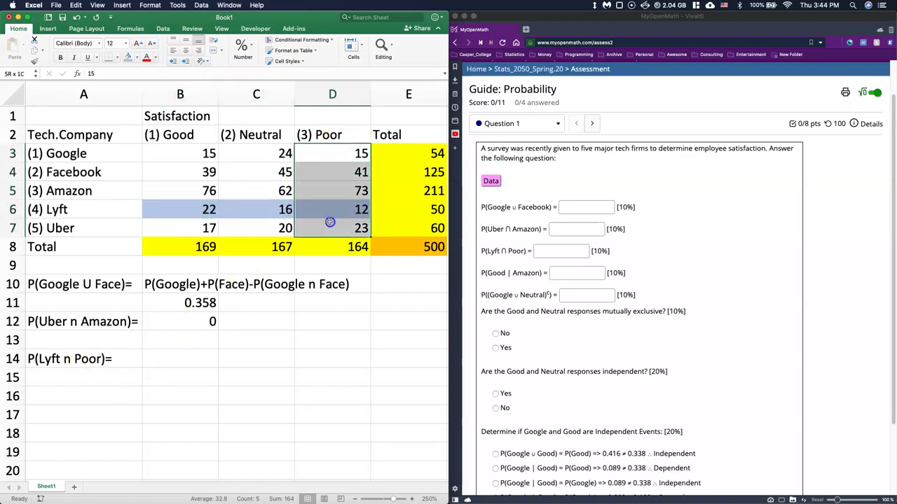
left_click(137, 58)
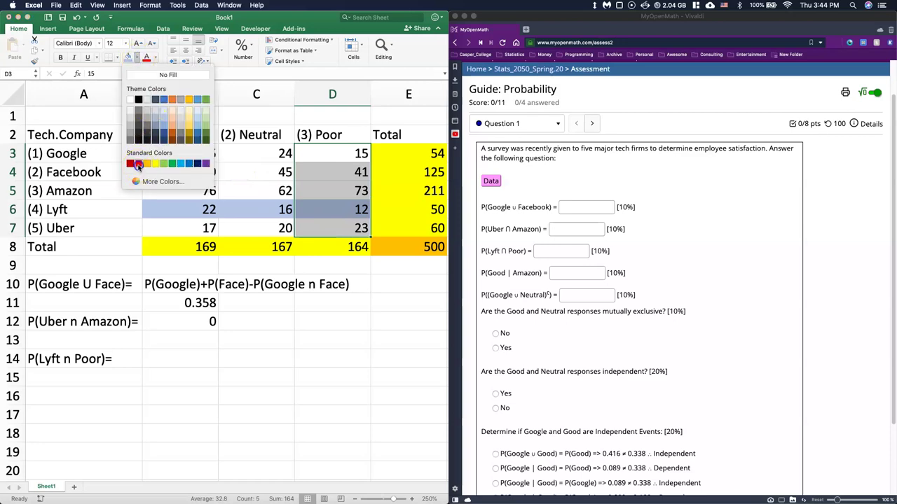
left_click(138, 165)
left_click(311, 205)
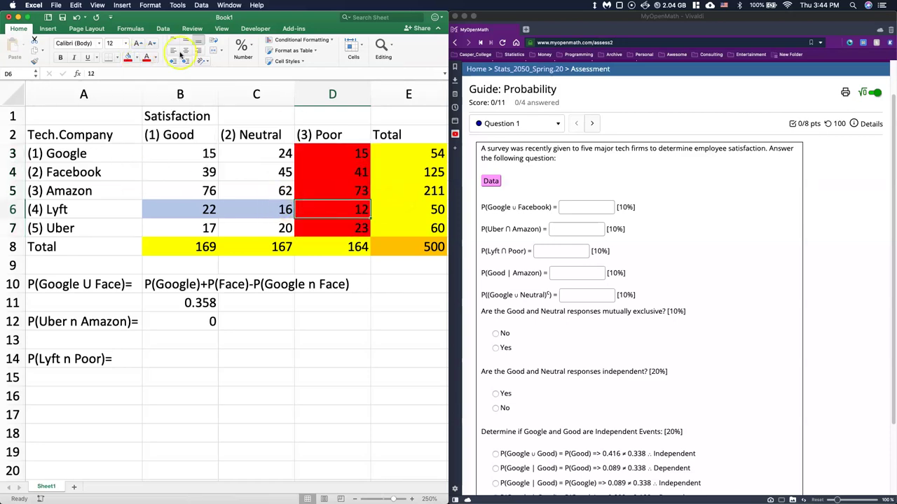
left_click(137, 57)
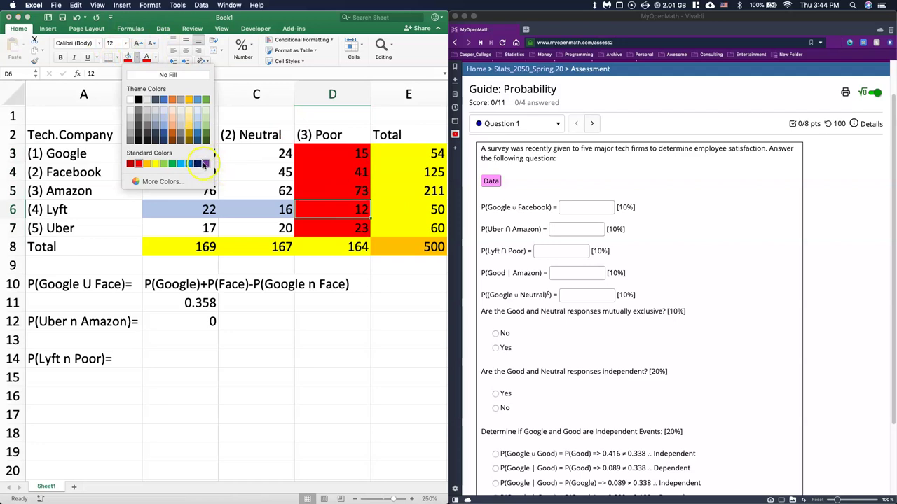
left_click(205, 164)
left_click(339, 355)
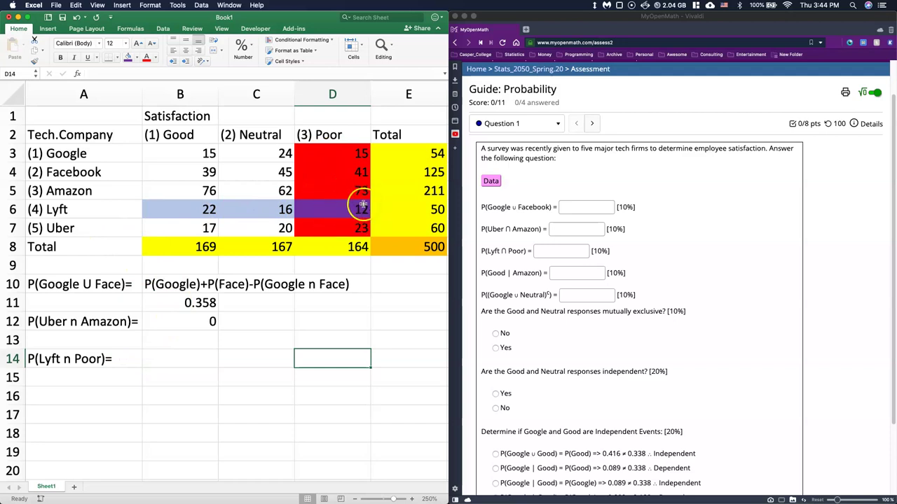
Step: Calculate P(Lyft n Poor) in B14 with the formula =D6/E8
left_click(169, 360)
type("=")
left_click(330, 208)
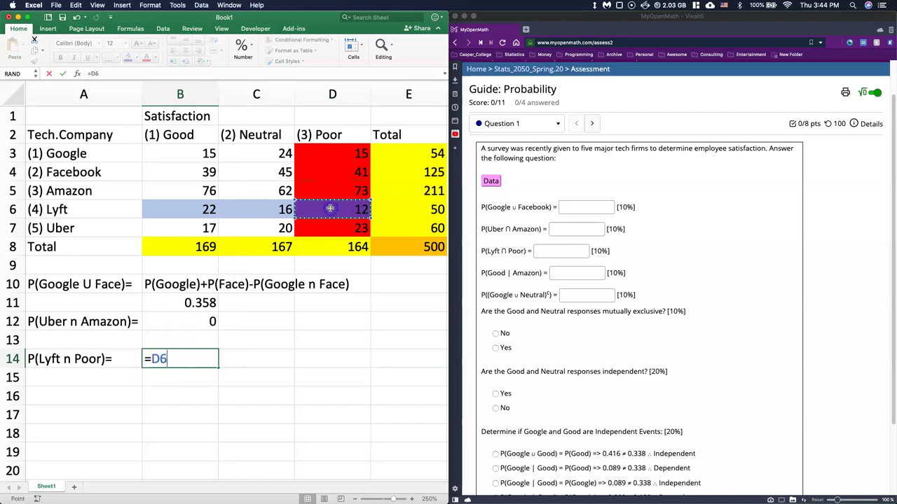
type("/")
left_click(425, 247)
key("Return")
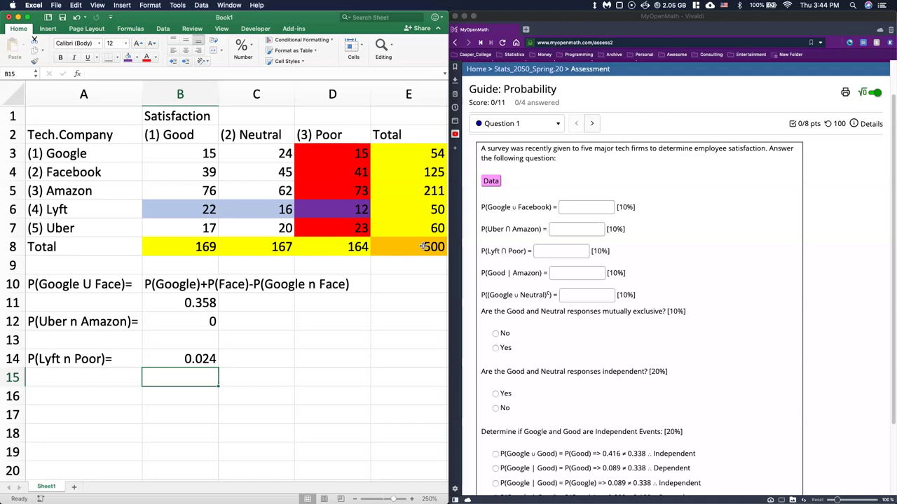
Step: Enter "P(Good | Amazon)= P(Good n Amazon)/P(Amazon)" in A16 as the conditional probability label
left_click(46, 394)
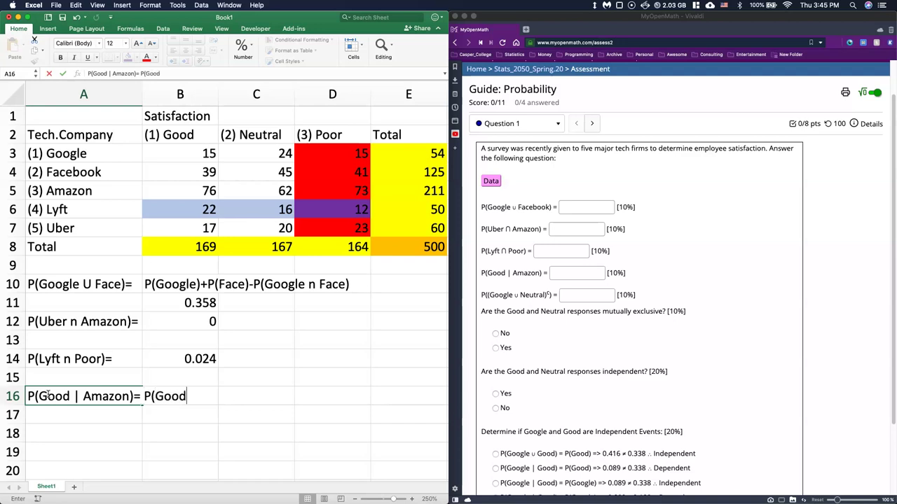
type("Amazon)/P(Amazon")
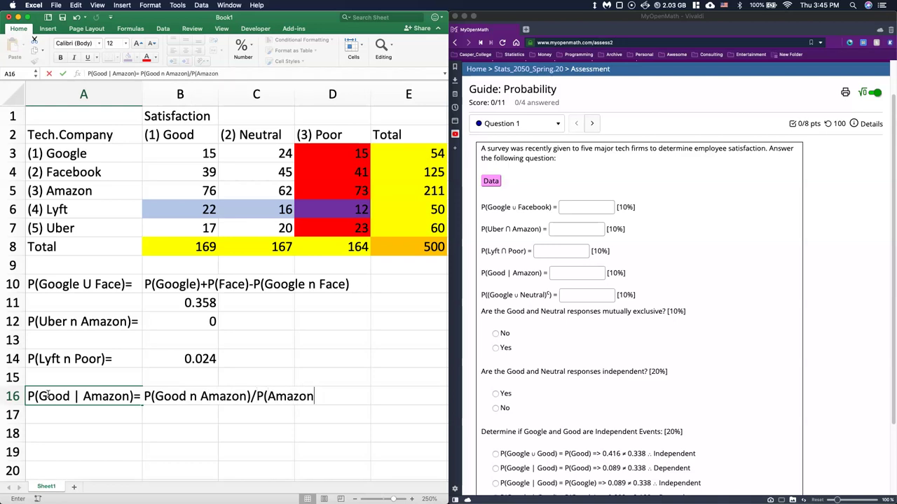
left_click(180, 420)
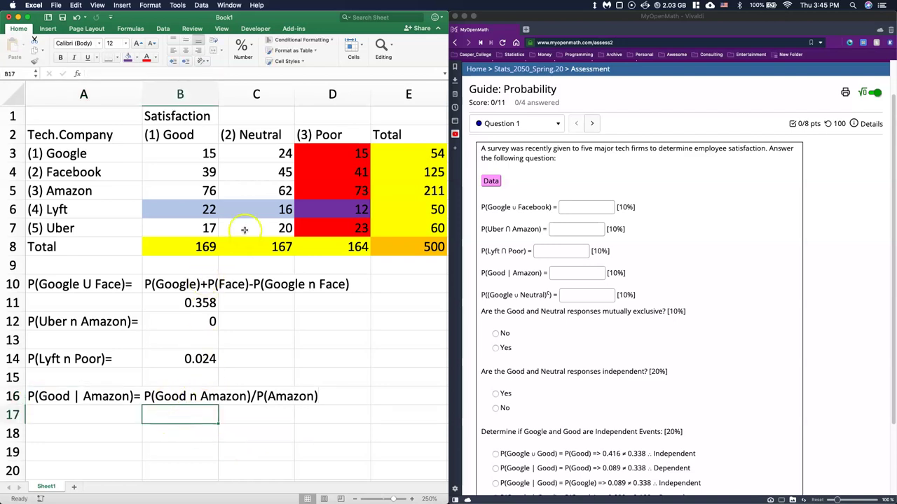
Step: Remove the fill color from all satisfaction counts in B3:D7
left_click_drag(201, 155, 321, 227)
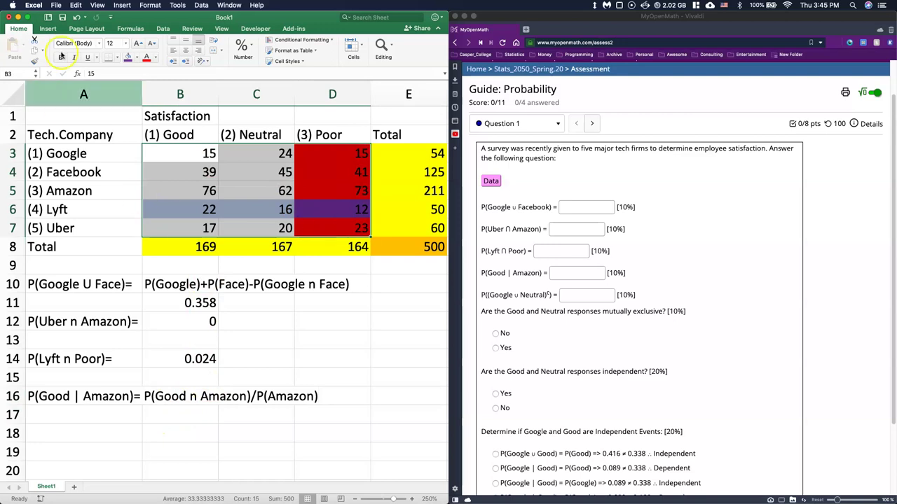
left_click(138, 57)
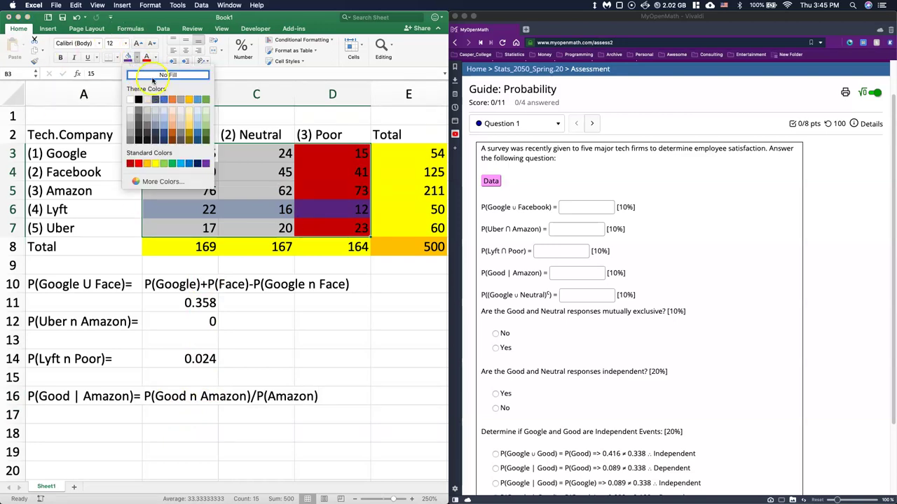
left_click(150, 75)
left_click(400, 316)
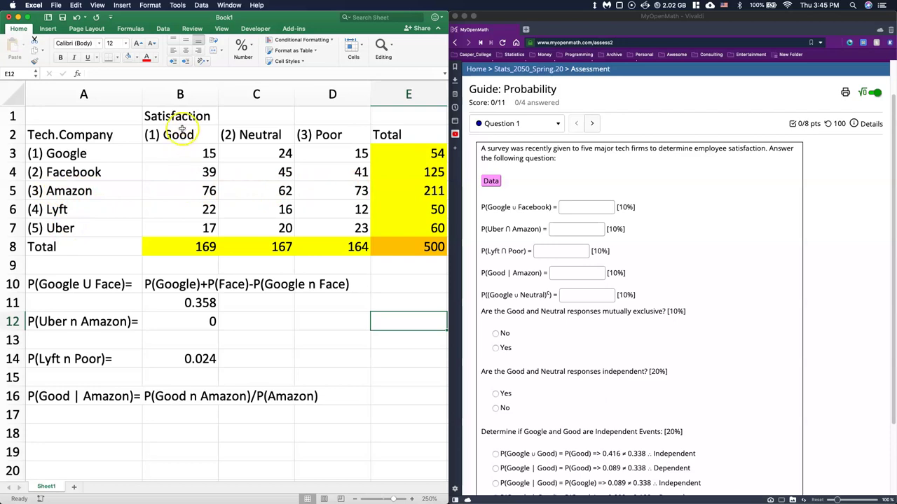
Step: Fill the Good and Amazon intersection cell B5 with medium blue
left_click(178, 192)
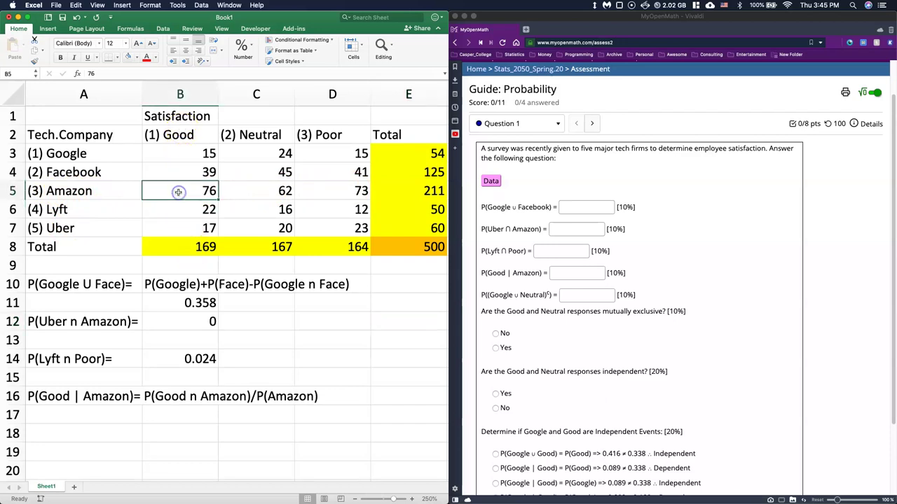
left_click(138, 57)
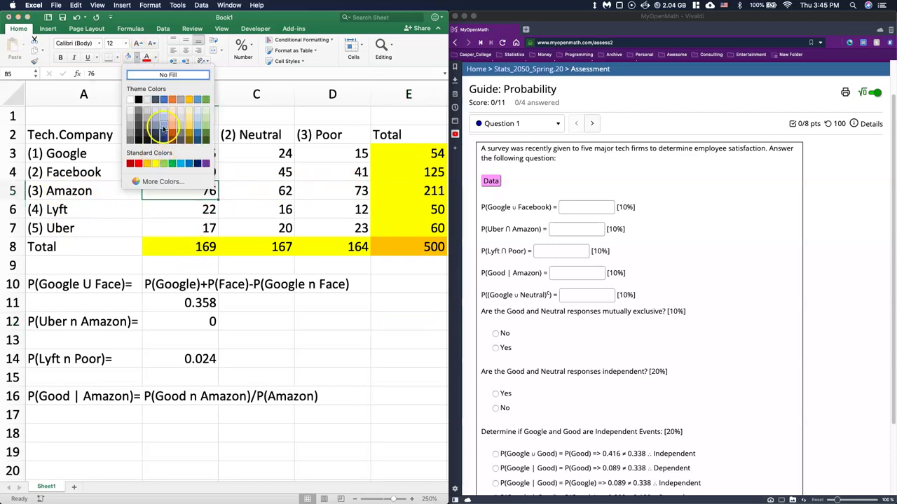
left_click(163, 125)
left_click(316, 359)
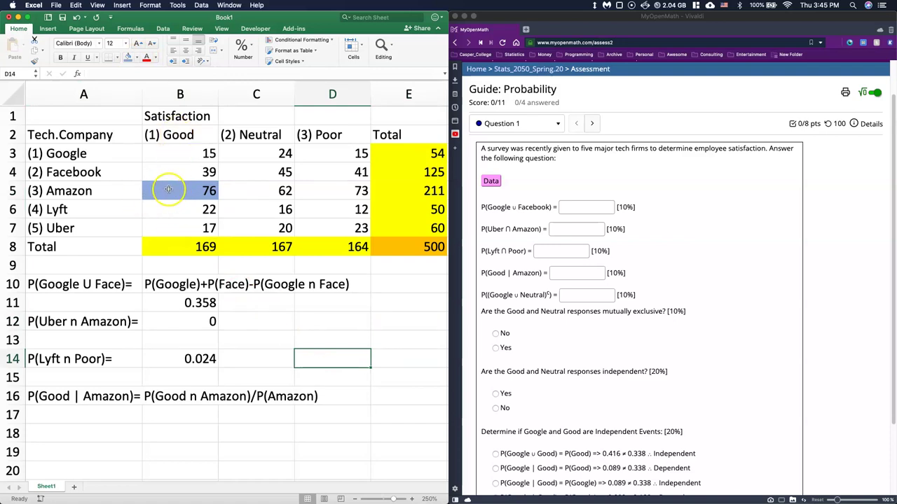
Step: Build the P(Good | Amazon) formula =(B5/E8)/(E5/E8) in B17
left_click(177, 414)
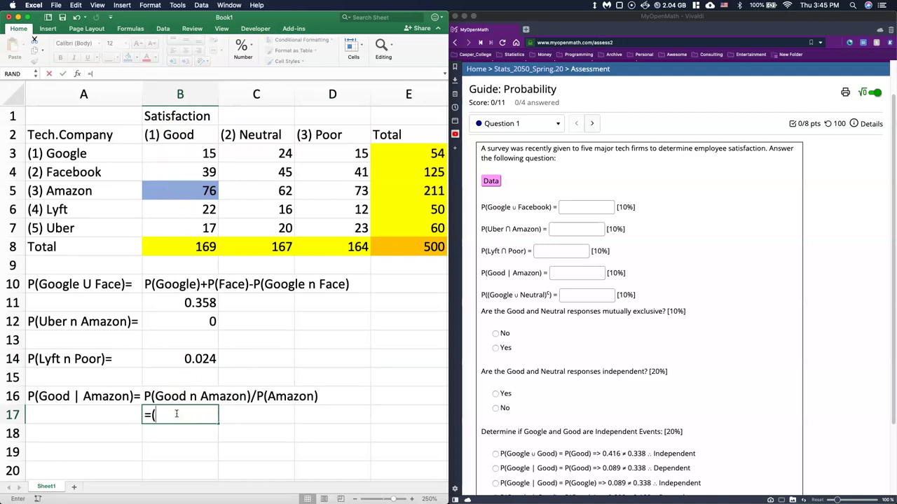
type("=(")
left_click(198, 190)
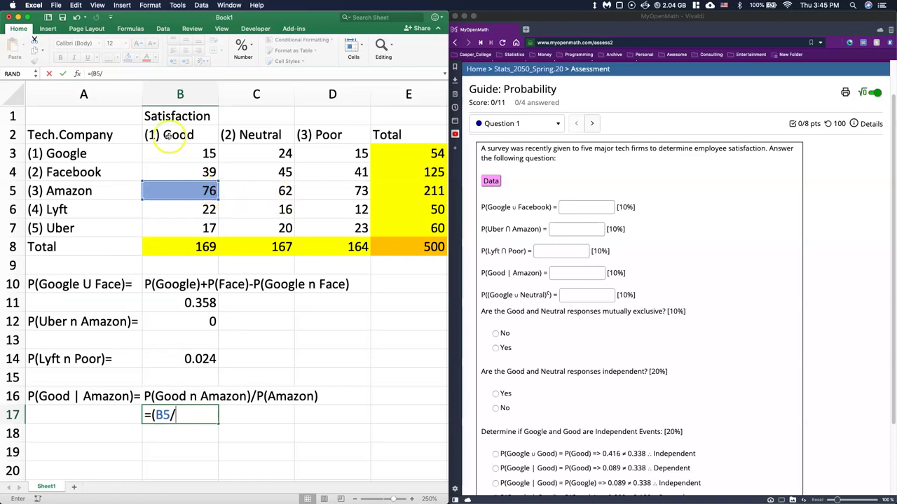
left_click(404, 243)
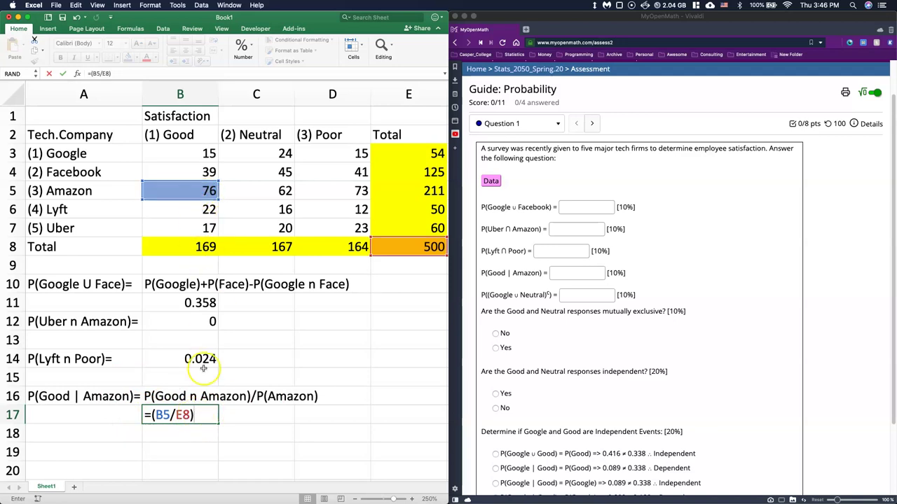
left_click(201, 418)
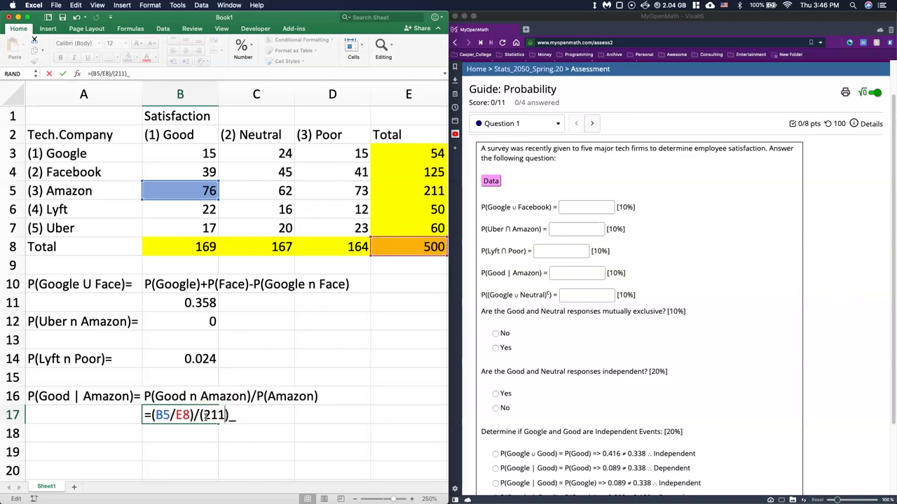
left_click(429, 189)
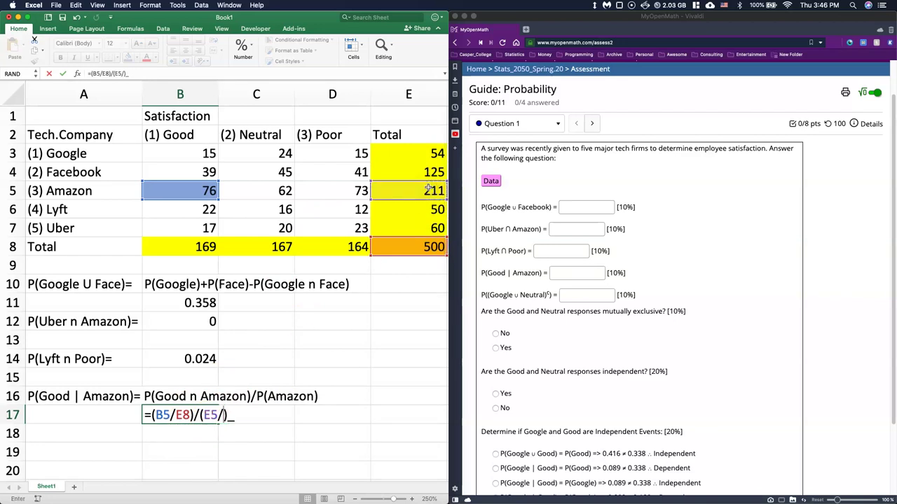
type("/")
left_click(413, 251)
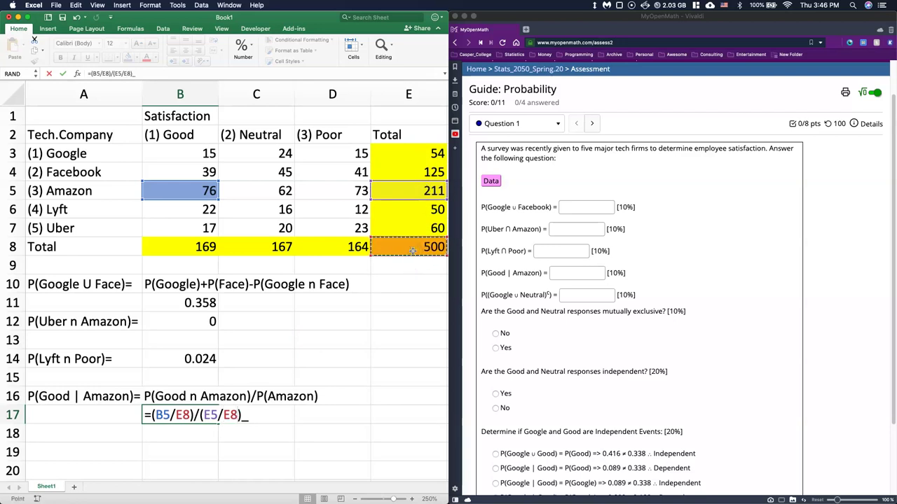
Step: Try to restore the last reference of the B17 formula to E8 and commit the formula
key("Right")
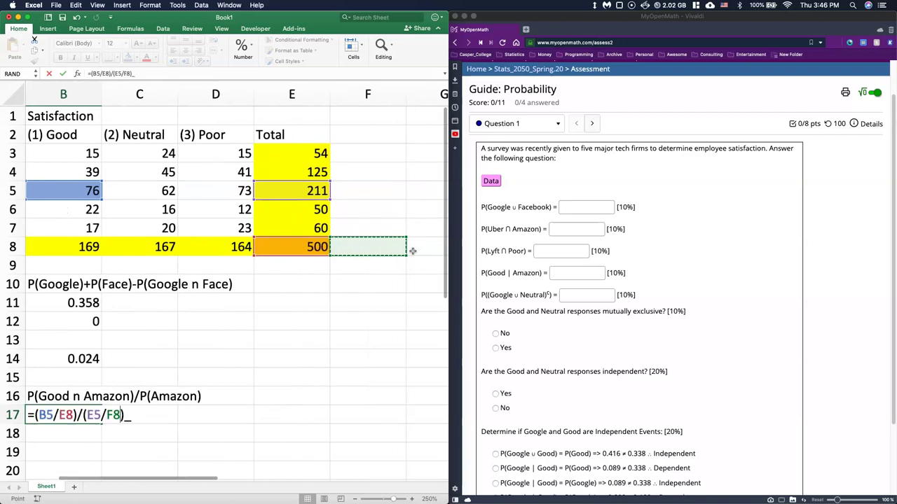
key("Left")
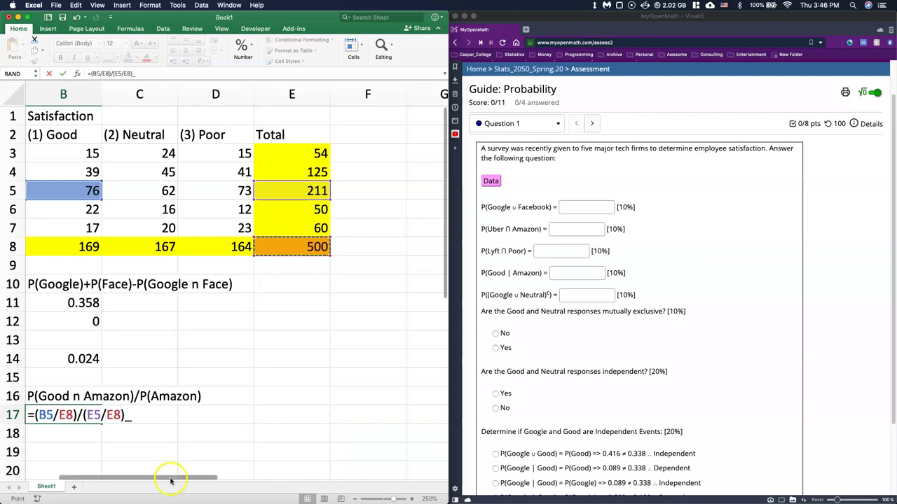
left_click_drag(170, 480, 117, 481)
left_click_drag(287, 414, 161, 412)
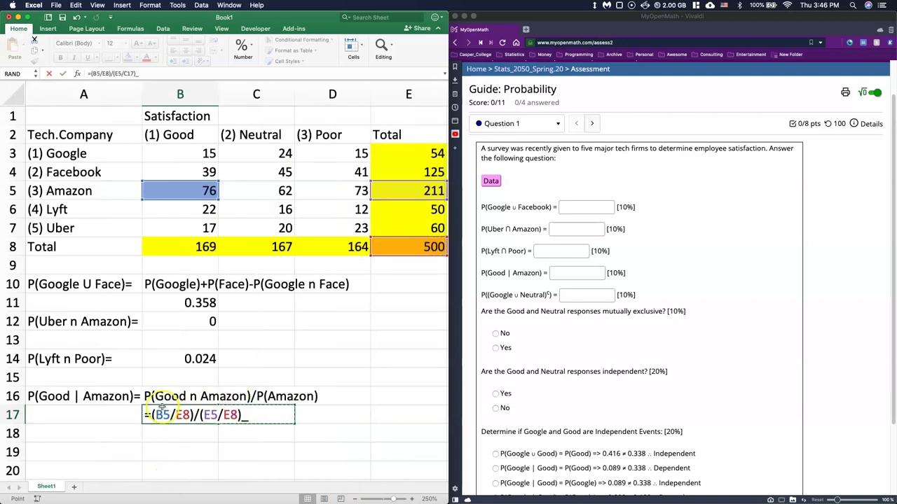
left_click(150, 72)
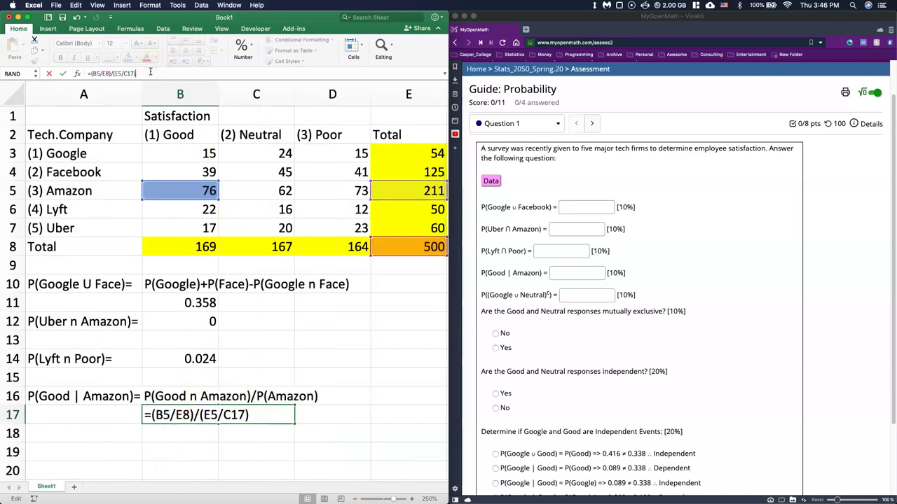
left_click(177, 415)
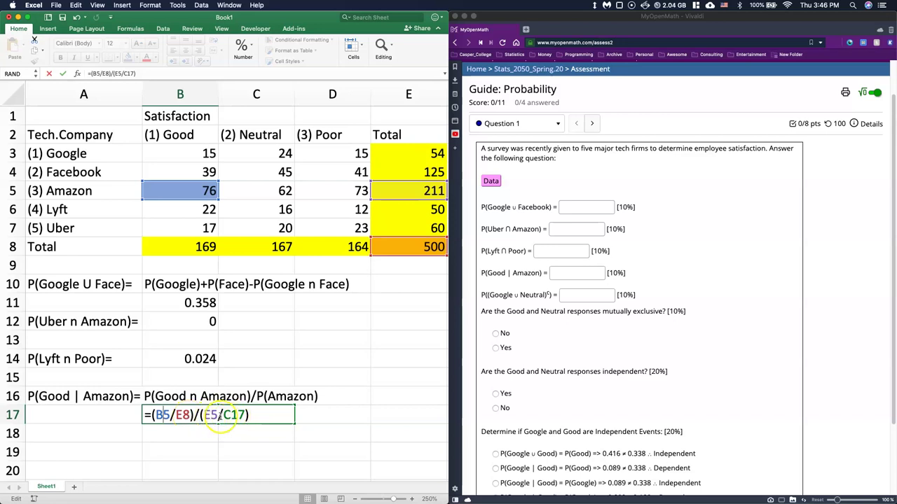
key("BackSpace")
key("BackSpace")
key("BackSpace")
key("BackSpace")
type("E8)")
key("Return")
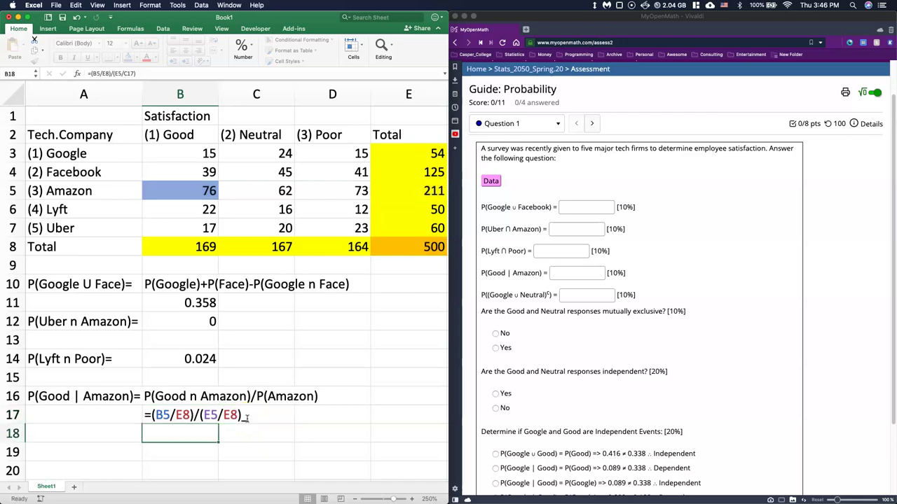
left_click(175, 418)
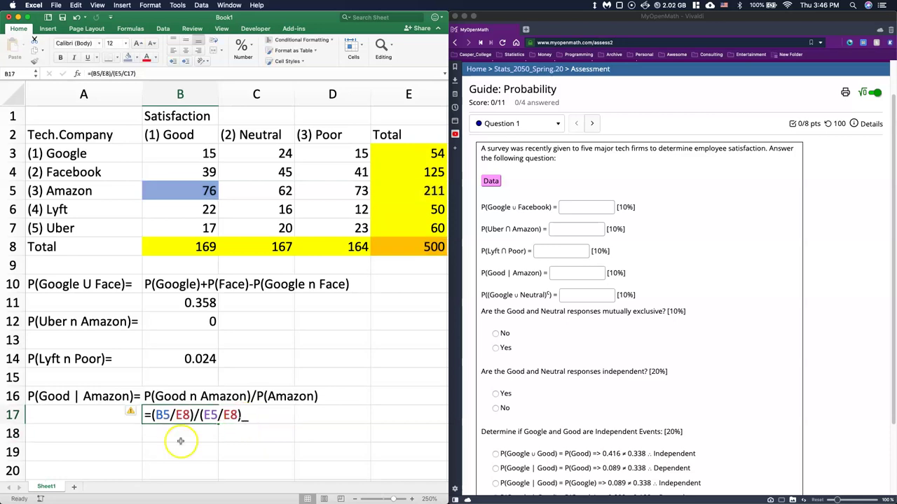
left_click(175, 431)
double_click(176, 415)
key("super+z")
key("super+y")
key("Return")
Step: Replace the C17 reference in the B17 formula with E8, so it reads =(B5/E8)/(E5/E8), and commit it
double_click(184, 417)
left_click(242, 415)
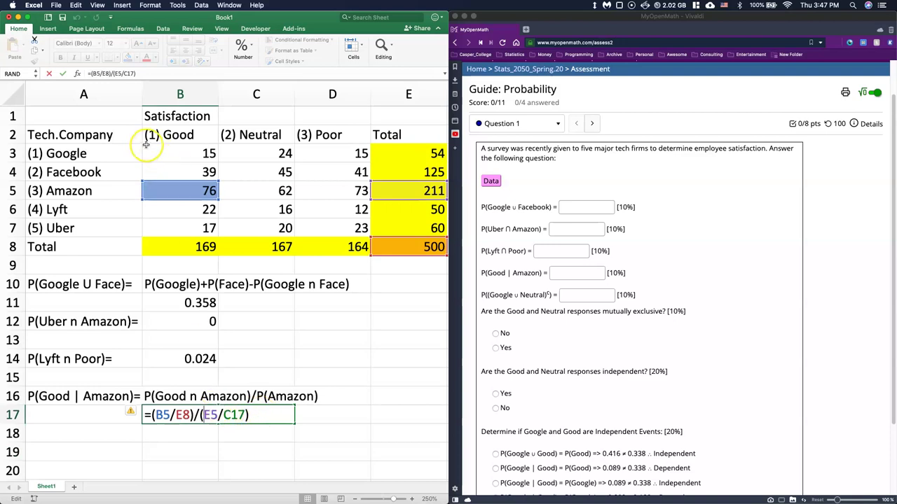
left_click(225, 415)
double_click(226, 415)
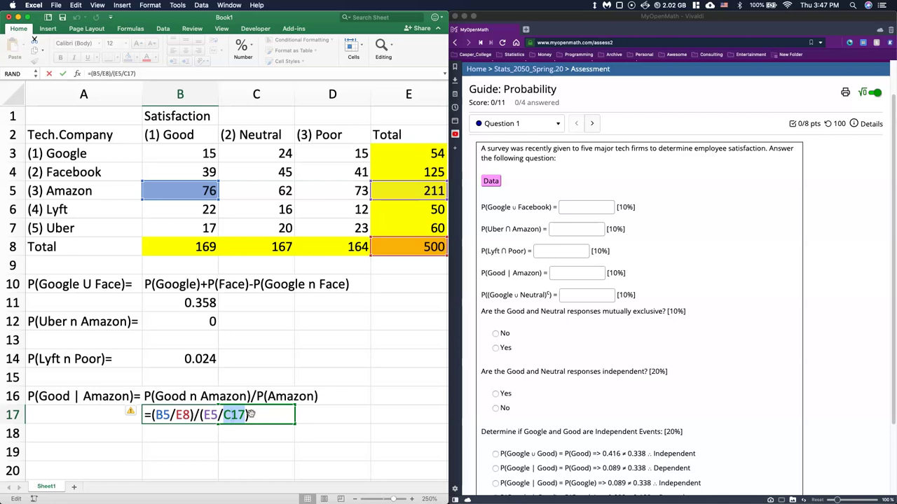
key("BackSpace")
left_click(394, 246)
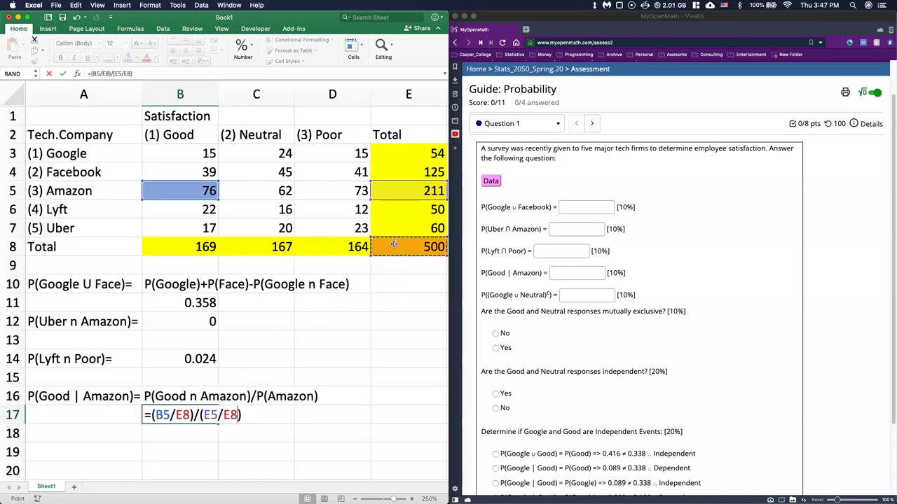
key("Return")
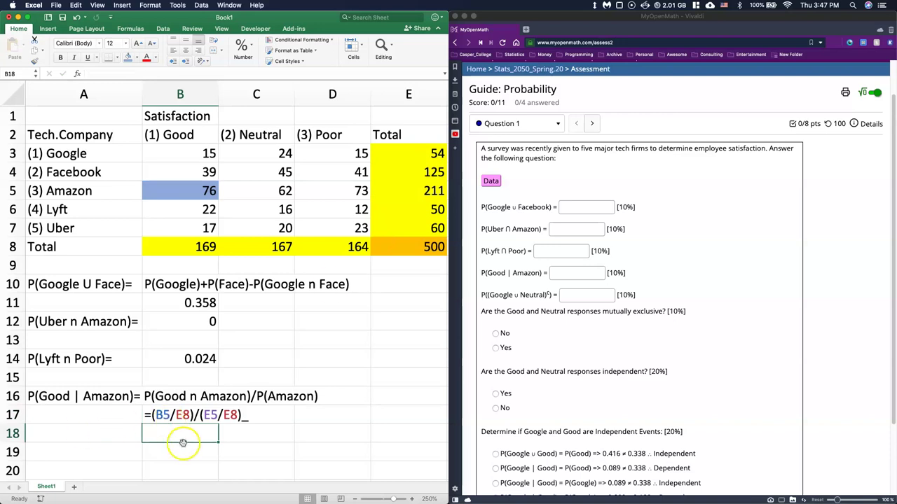
left_click(161, 415)
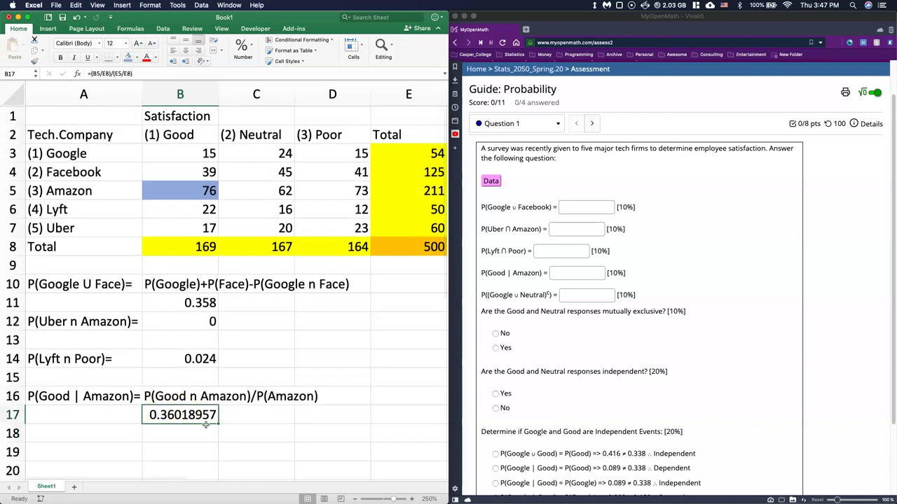
double_click(170, 415)
key("Return")
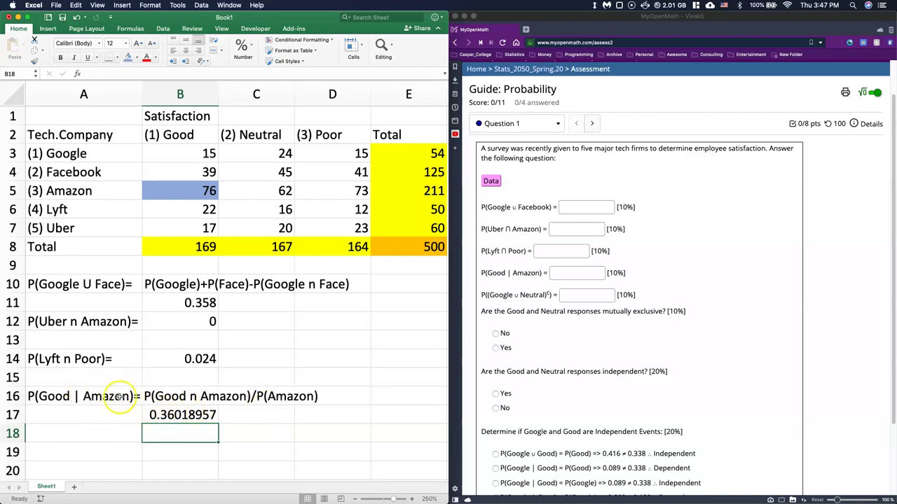
Step: Fill the Amazon counts B5:D5 with medium blue and keep the Amazon total E5 filled with yellow
left_click(159, 194)
left_click_drag(159, 194, 395, 182)
left_click(131, 62)
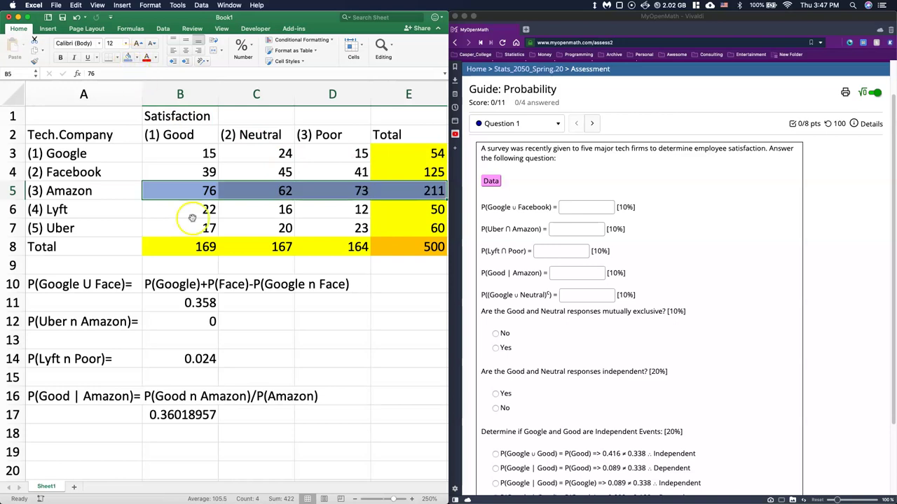
left_click(350, 319)
left_click(392, 192)
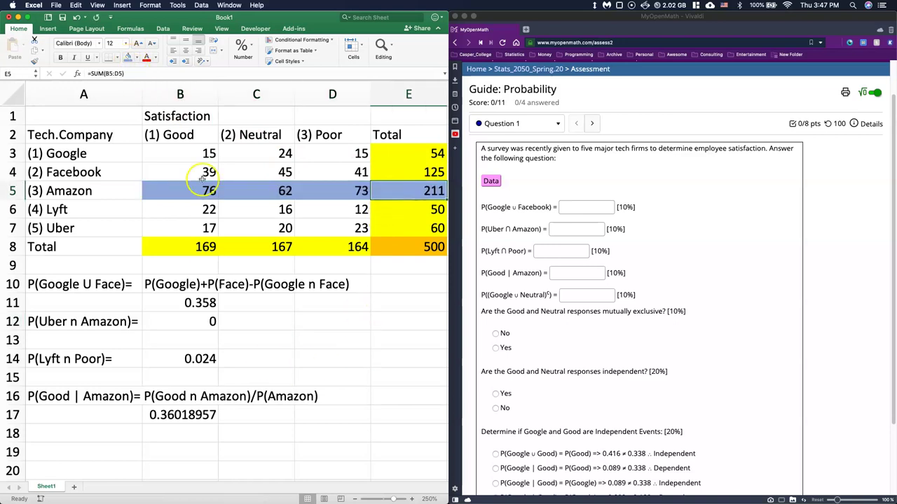
left_click(138, 57)
left_click(154, 164)
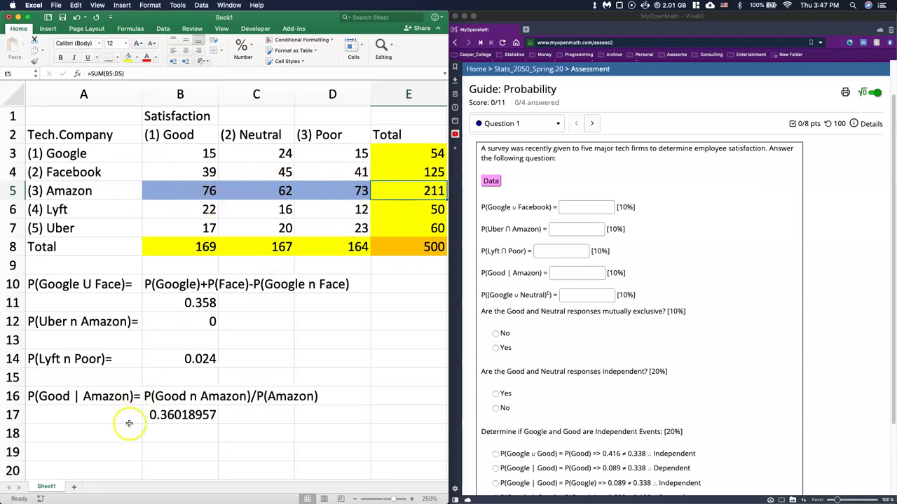
Step: Calculate P(Good | Amazon) directly from the Amazon row with the formula =B5/E5 in B18
left_click(171, 439)
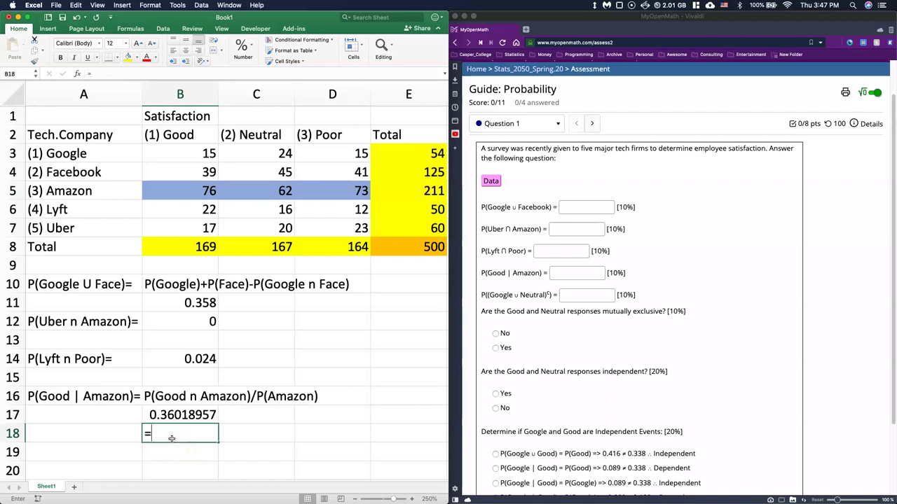
left_click(180, 190)
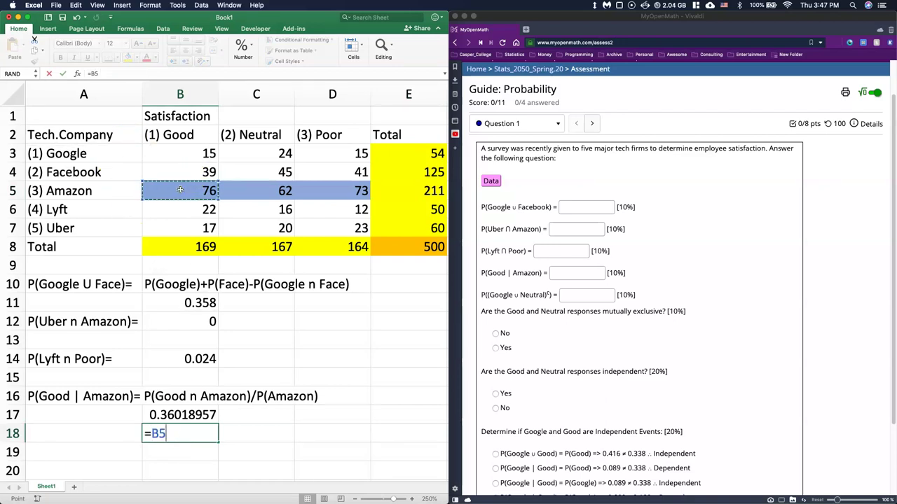
left_click(407, 191)
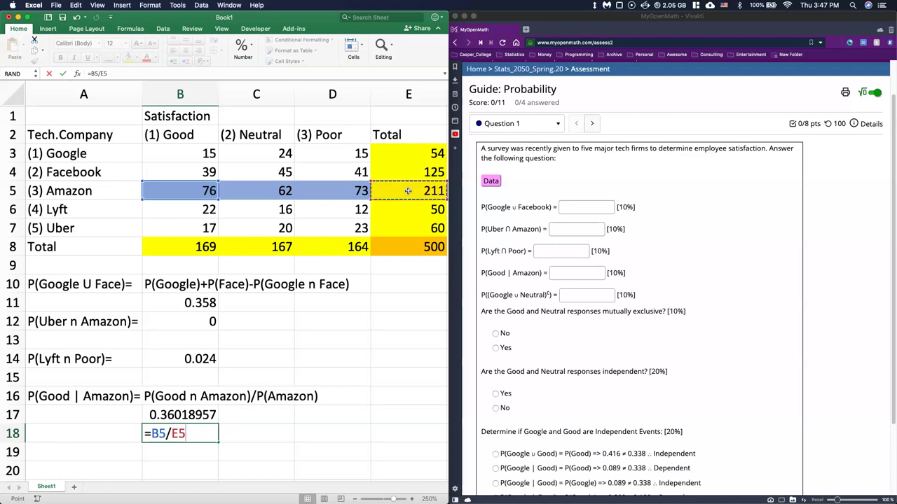
key("Return")
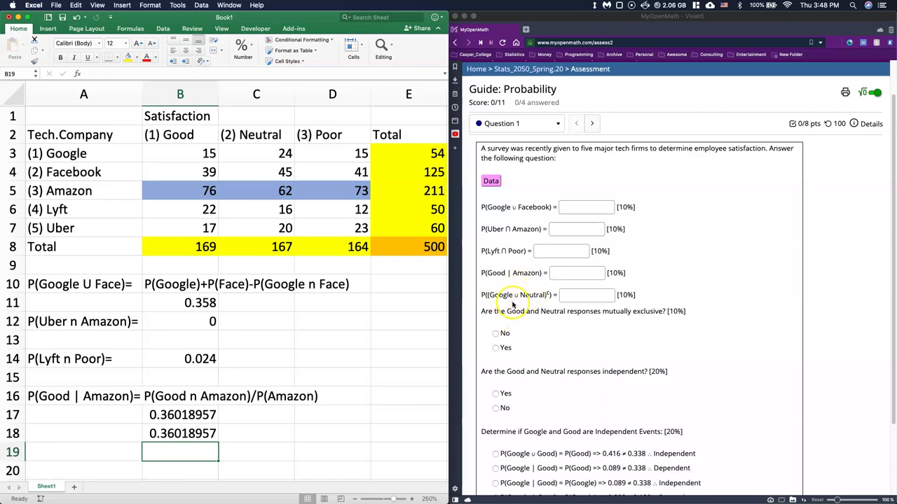
Step: In the MyOpenMath question, answer P(Google ∪ Facebook) with 0.358, P(Uber ∩ Amazon) with 0 and P(Lyft ∩ Poor) with 0.024
scroll(524, 294, "down", 1)
scroll(210, 415, "down", 1)
scroll(203, 415, "up", 1)
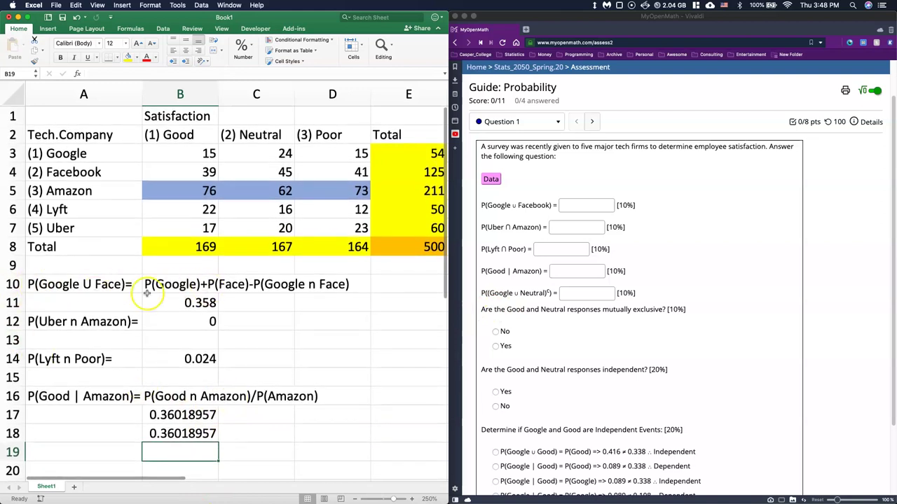
scroll(163, 370, "up", 1)
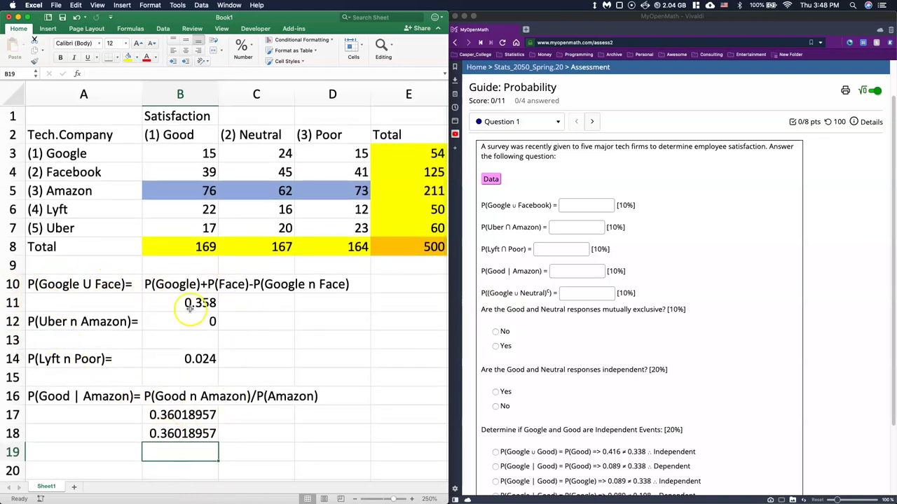
left_click(571, 205)
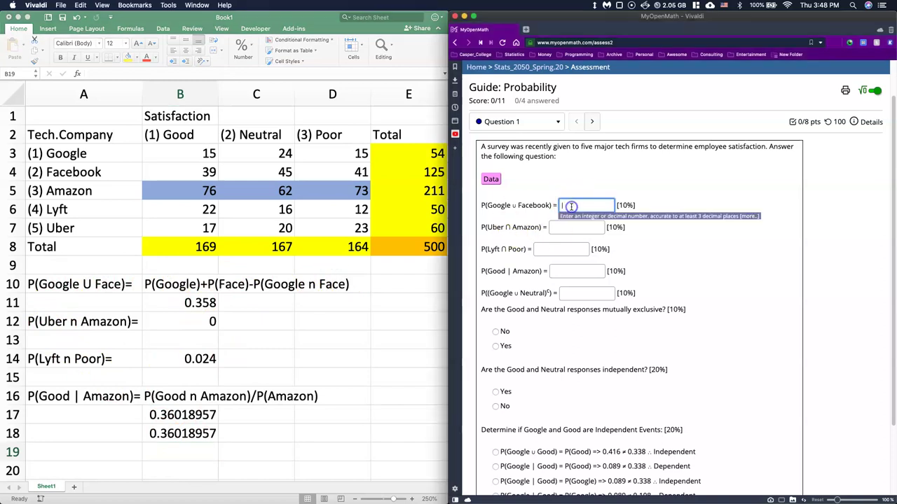
type("0.358")
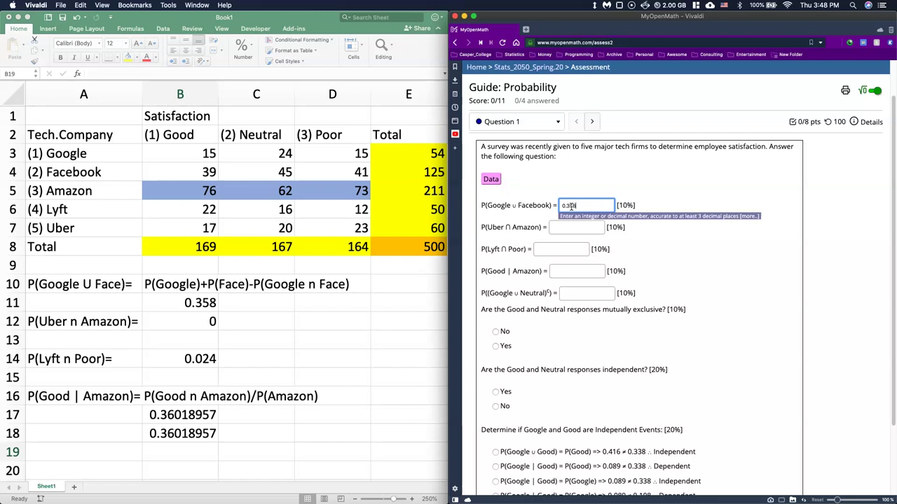
left_click(572, 227)
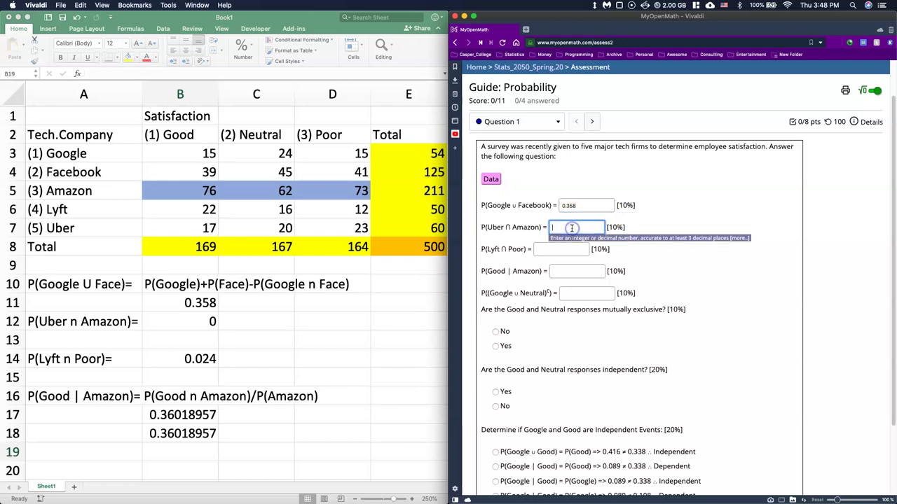
left_click(546, 249)
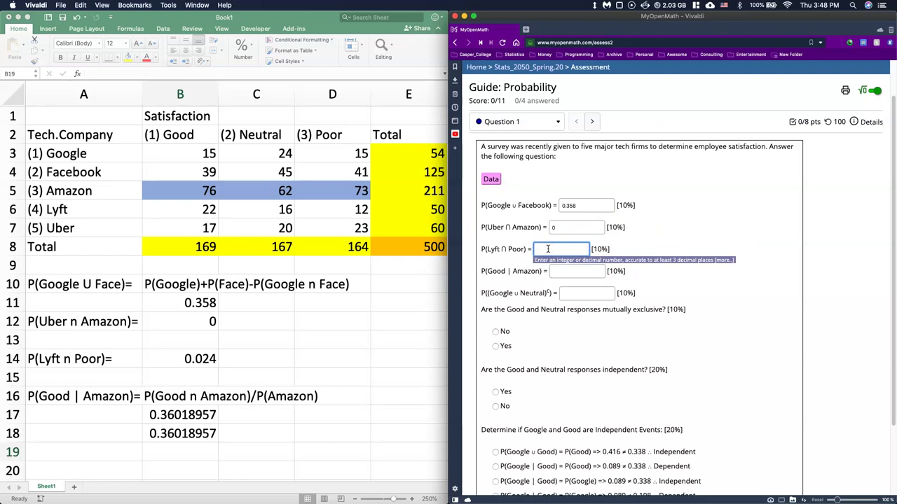
type("0.024")
Step: Copy the B17 result from Excel into the P(Good | Amazon) answer as 0.360189573
left_click(561, 273)
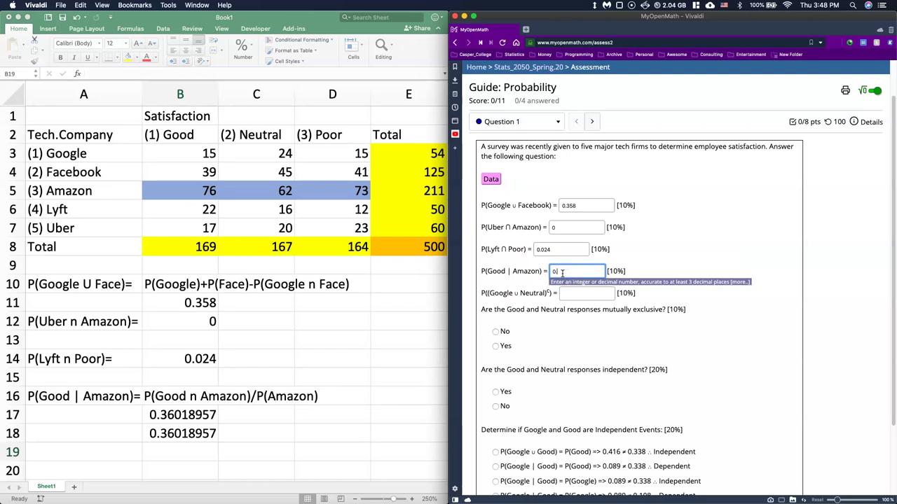
key("BackSpace")
left_click(172, 415)
right_click(172, 415)
left_click(196, 334)
left_click(567, 272)
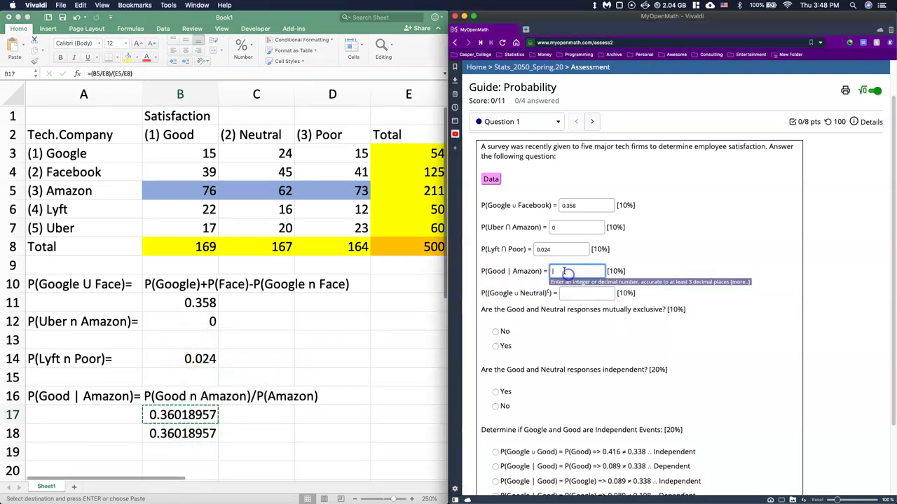
right_click(566, 273)
left_click(568, 333)
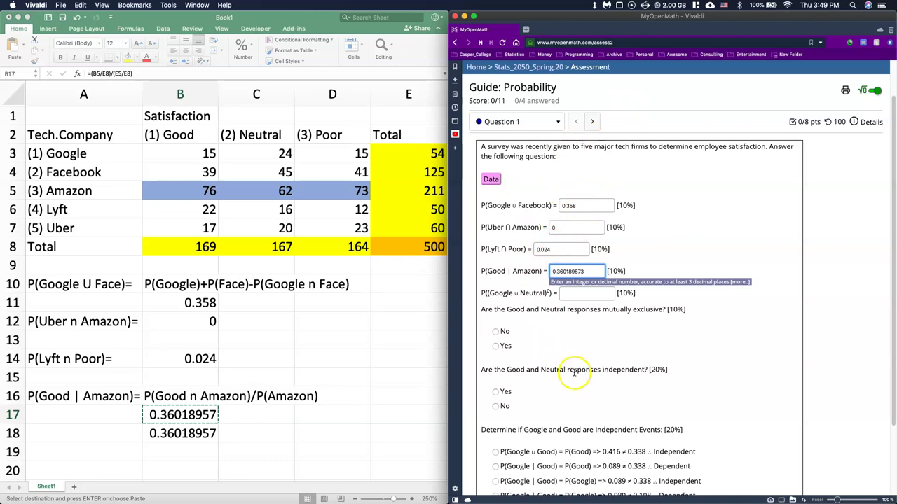
left_click(791, 188)
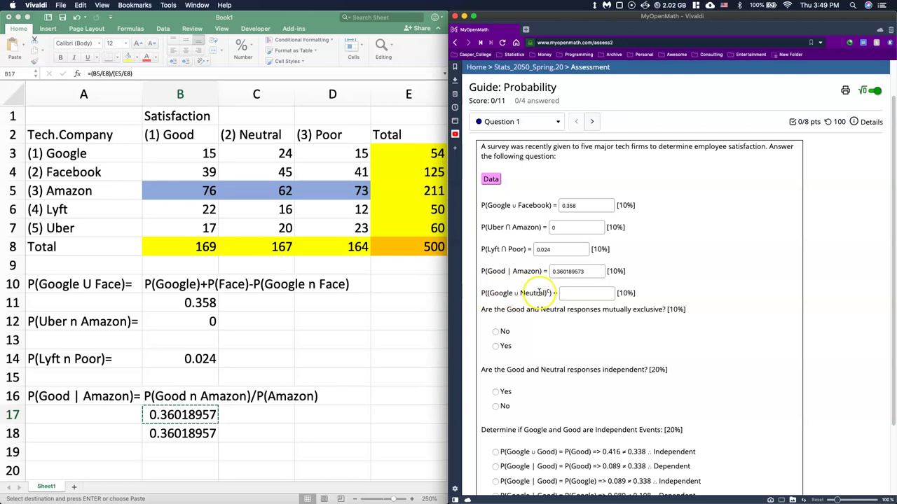
Step: Remove the fill color from the Amazon counts B5:D5 in the Excel table
left_click_drag(169, 191, 323, 193)
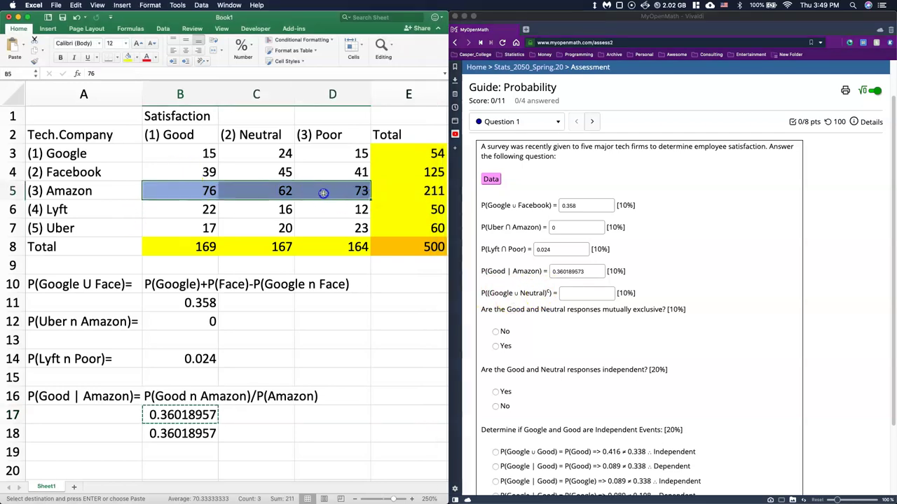
left_click(135, 57)
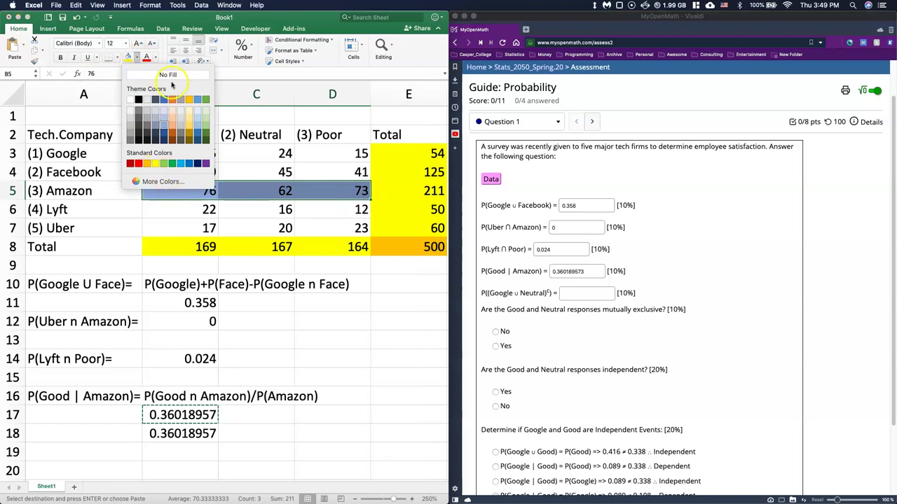
left_click(655, 371)
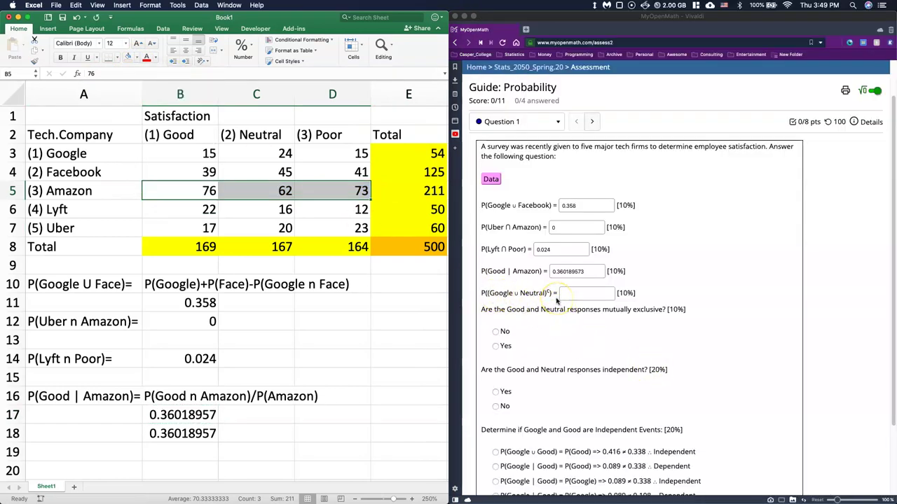
Step: Fill the Google counts B3:D3 and the Neutral counts C3:C7 with light blue
left_click_drag(181, 153, 321, 155)
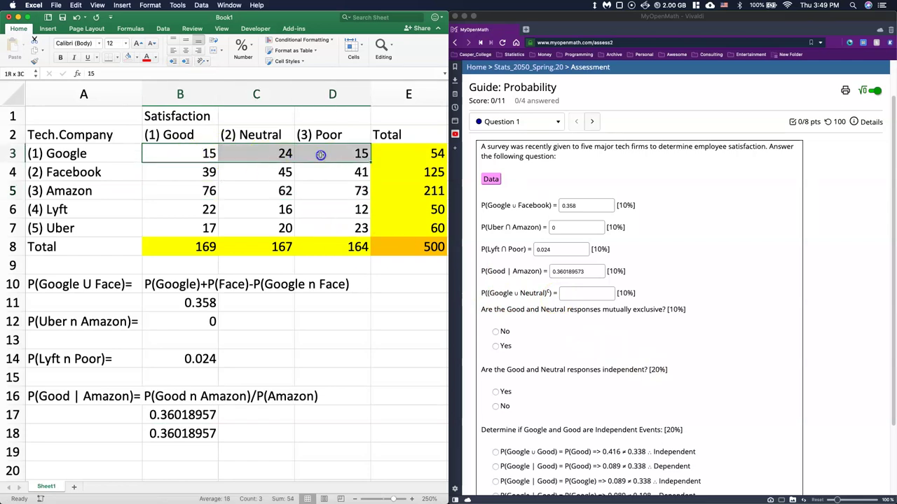
left_click(138, 58)
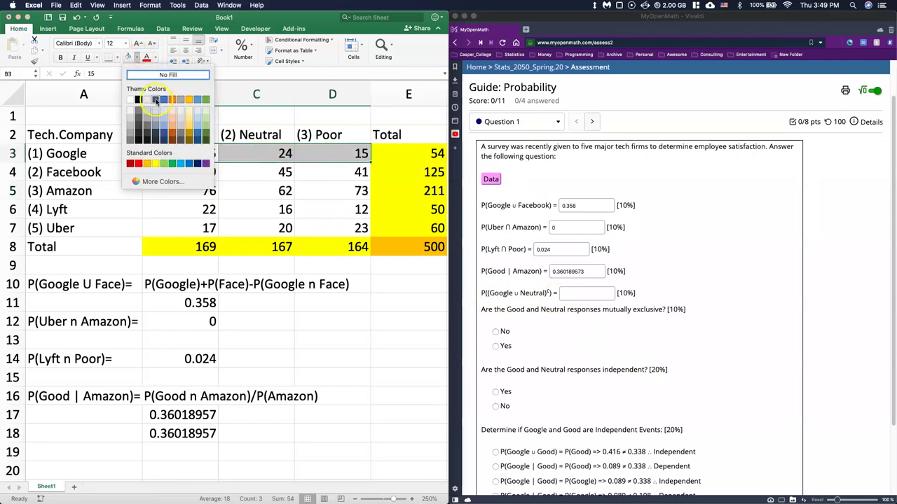
left_click(162, 116)
left_click(270, 192)
left_click_drag(258, 160, 258, 228)
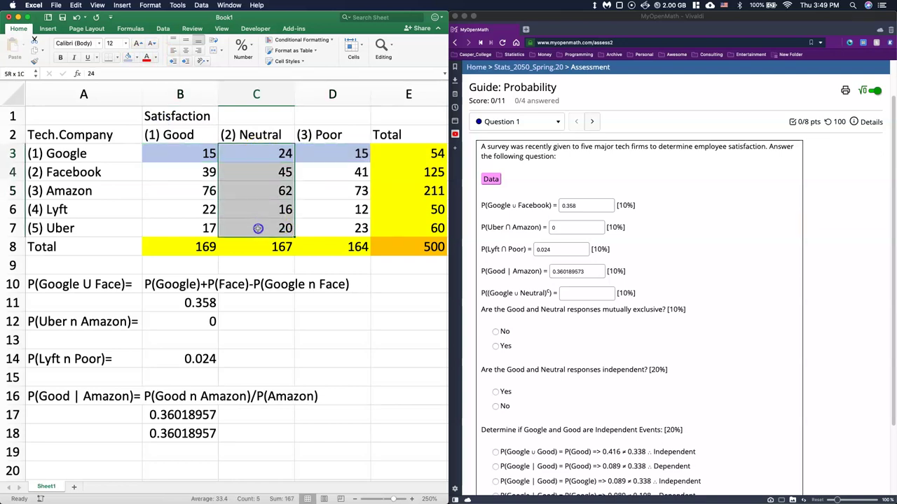
left_click(138, 59)
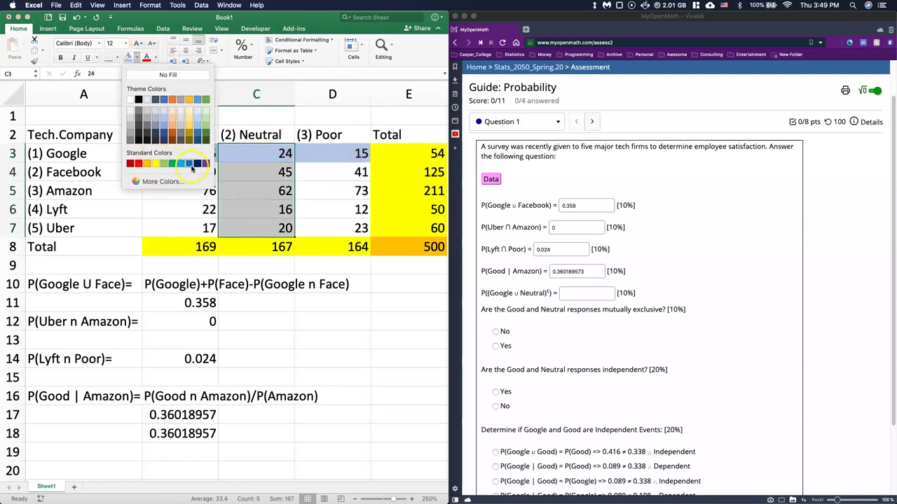
left_click(162, 124)
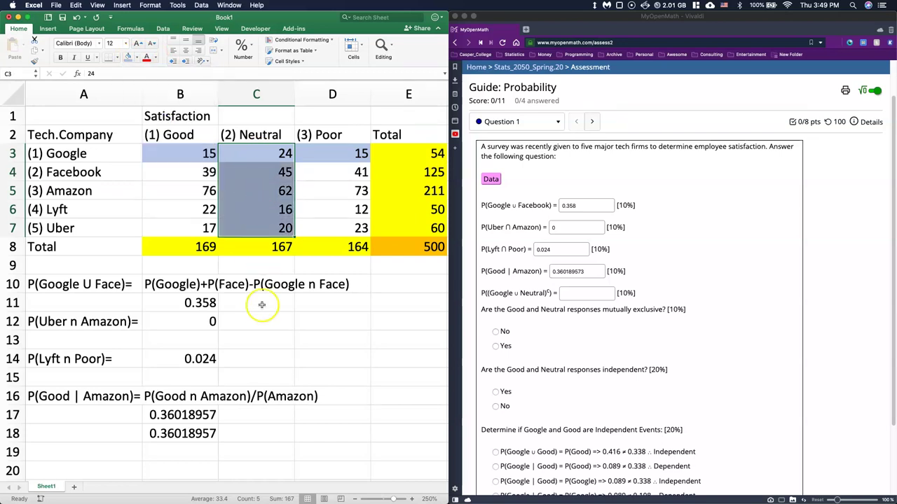
left_click(393, 315)
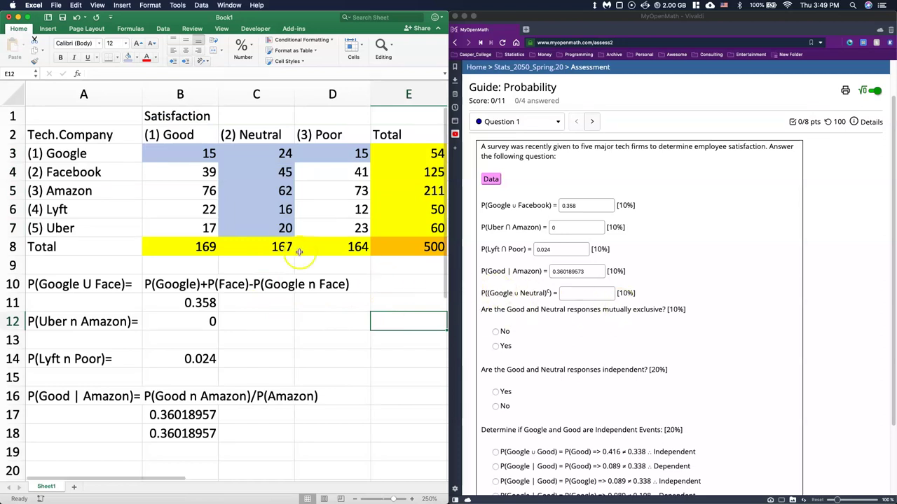
Step: Enter the label P((Google U Neutral)^c)=1-P(Google U Neutral) in cell A19 of the Excel sheet
left_click(59, 455)
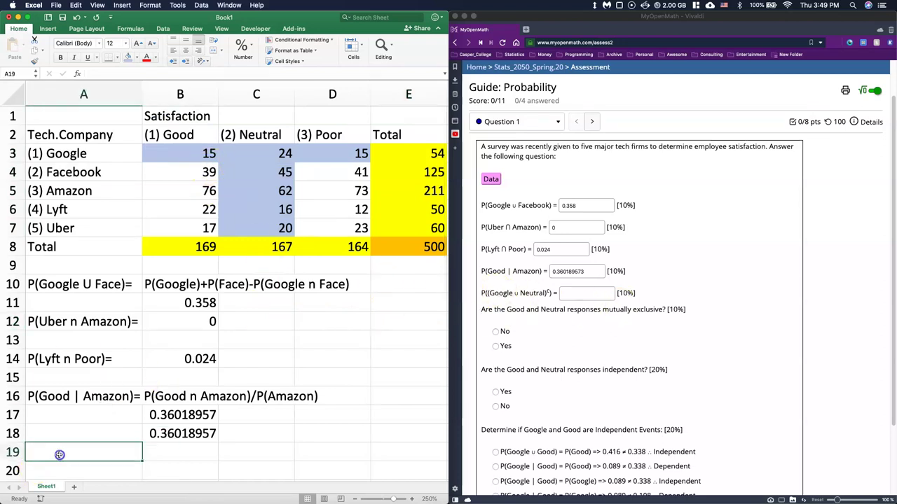
key("super+v")
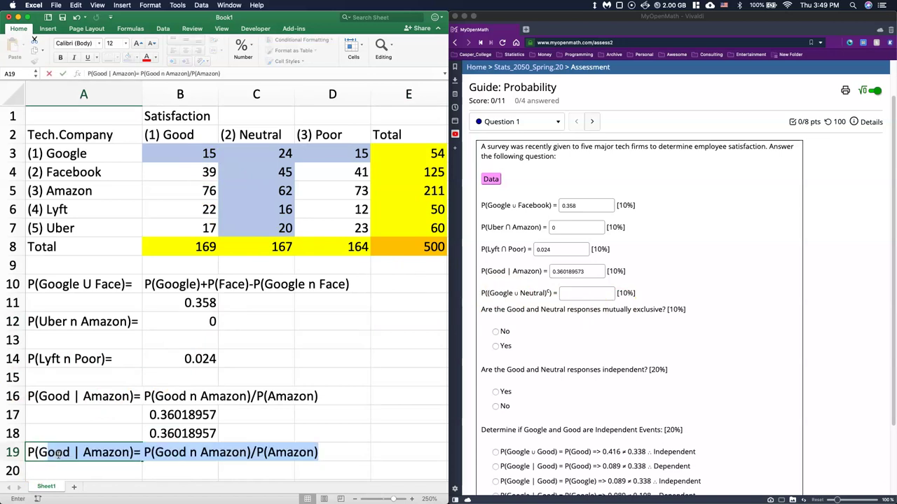
type("ogle U Neutral")
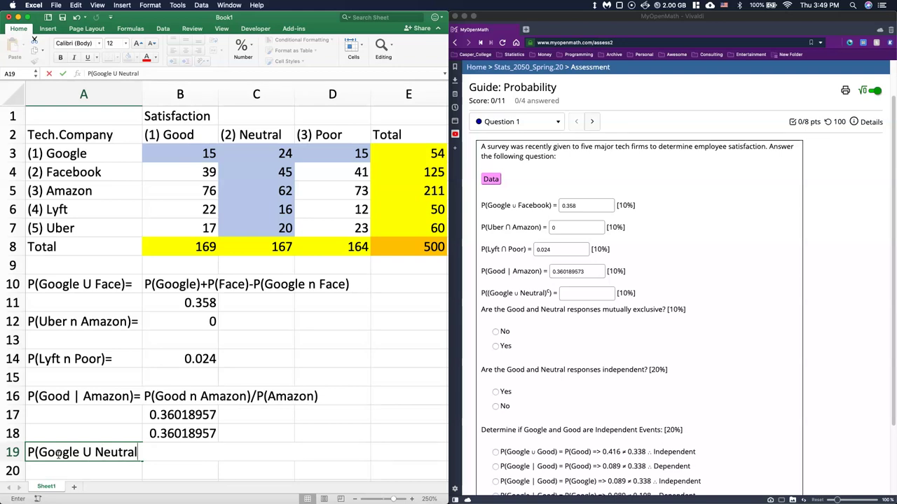
key("ctrl+Return")
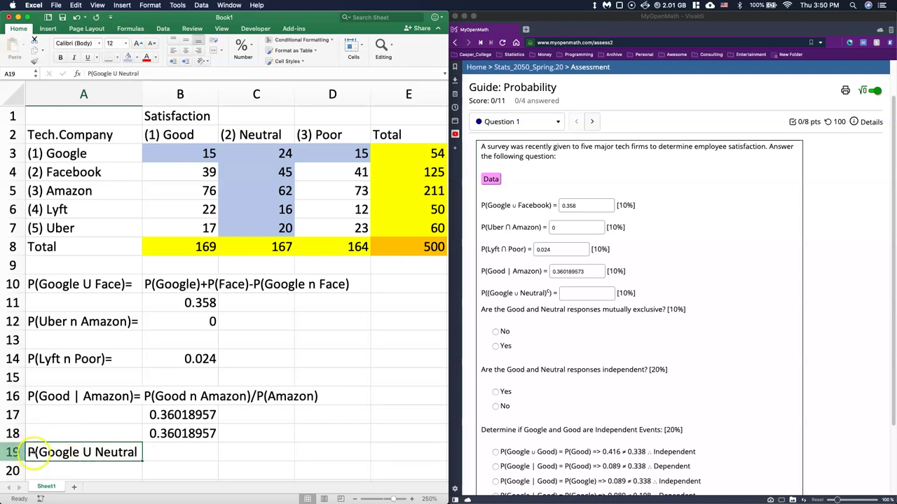
double_click(38, 452)
type("(")
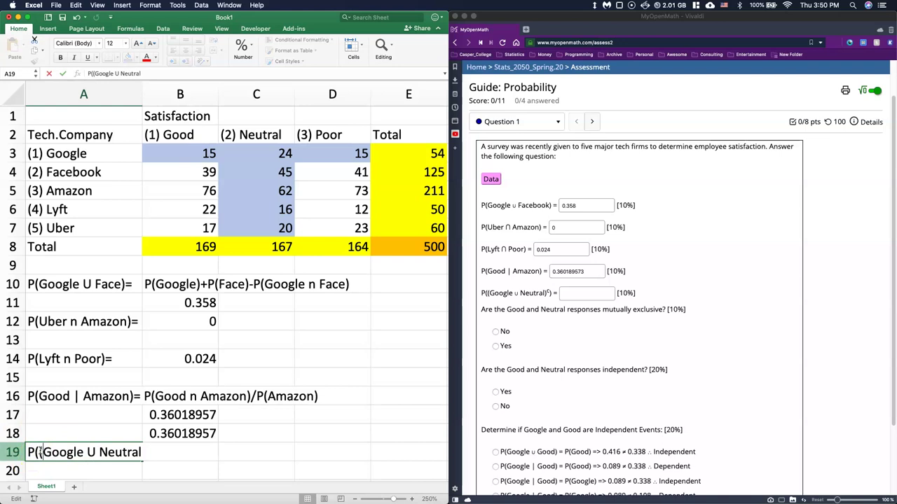
left_click(149, 75)
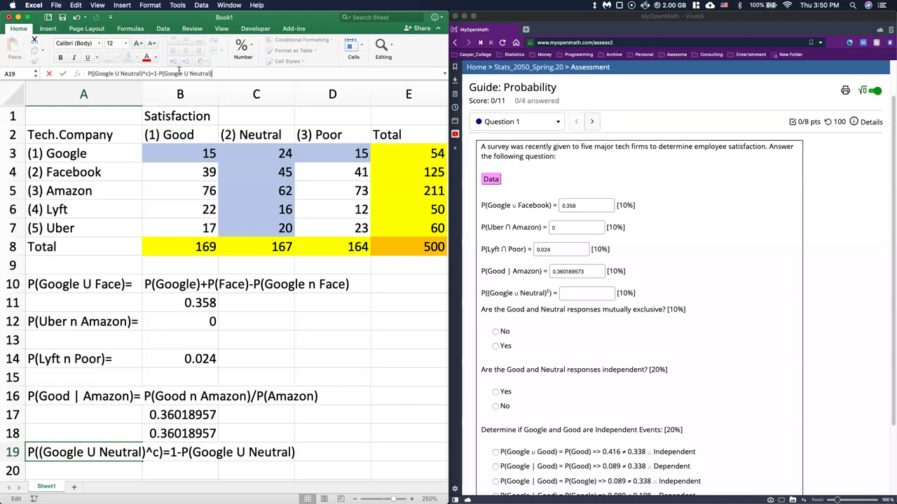
Step: Fill the Google–Neutral count in C3 with dark blue to mark the overlap
left_click(255, 153)
left_click(136, 57)
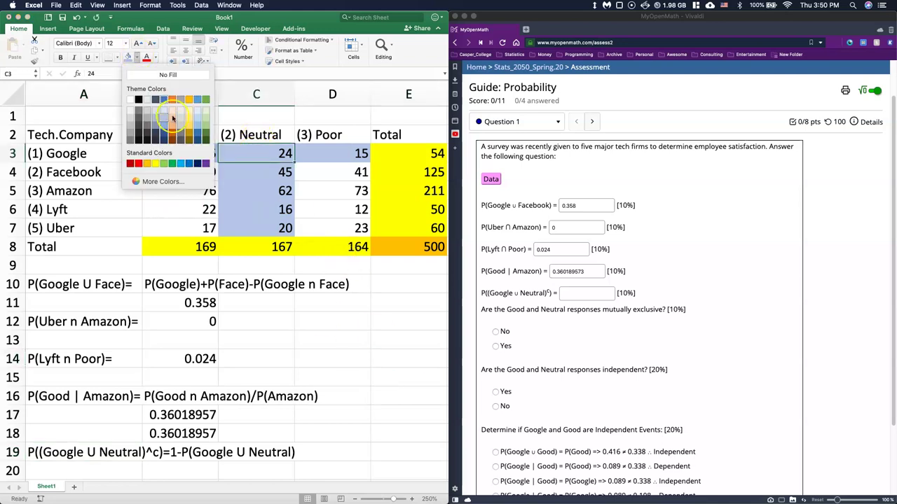
left_click(163, 133)
left_click(373, 341)
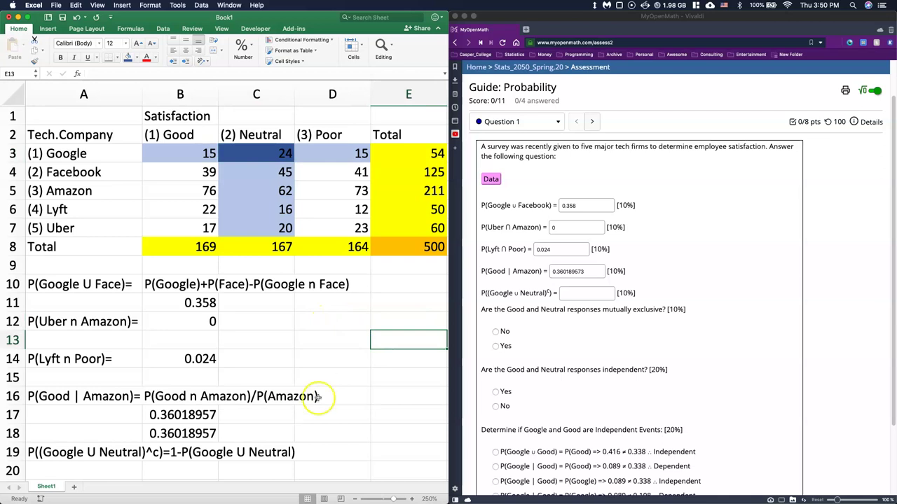
Step: Calculate the complement probability in B20 with the formula =1-(E3/E8+C8/E8-C3/E8)
left_click(153, 470)
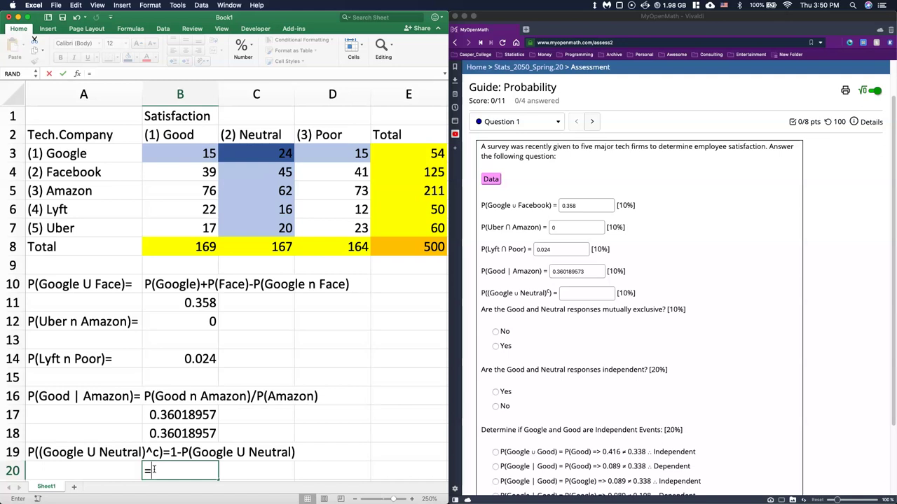
type("=1-(")
left_click(178, 443)
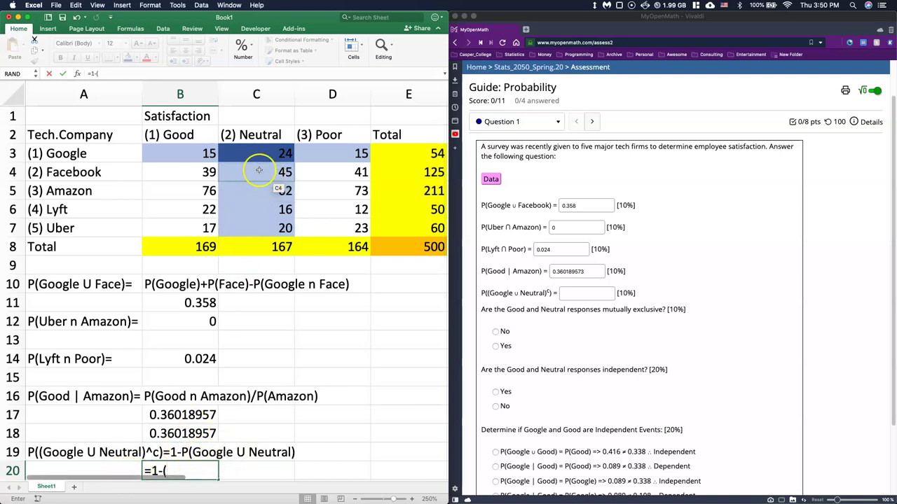
left_click(410, 156)
type("/")
left_click(404, 248)
type("+")
left_click(252, 250)
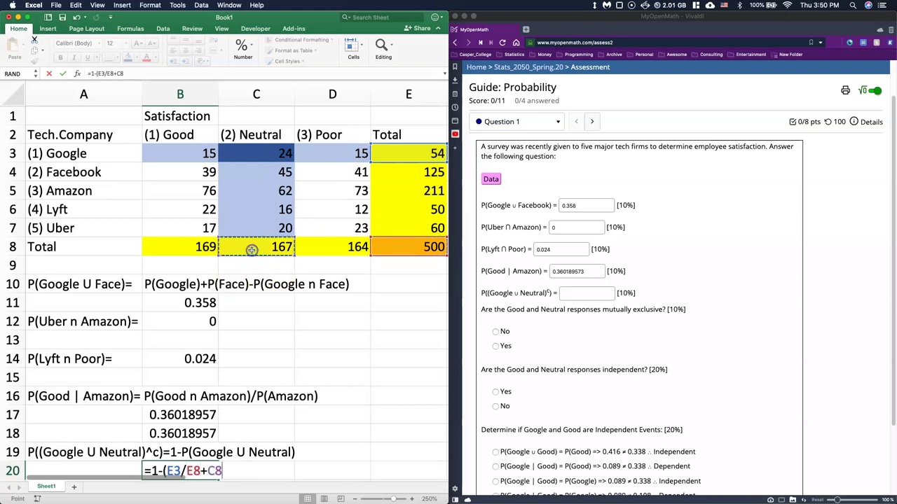
left_click(395, 247)
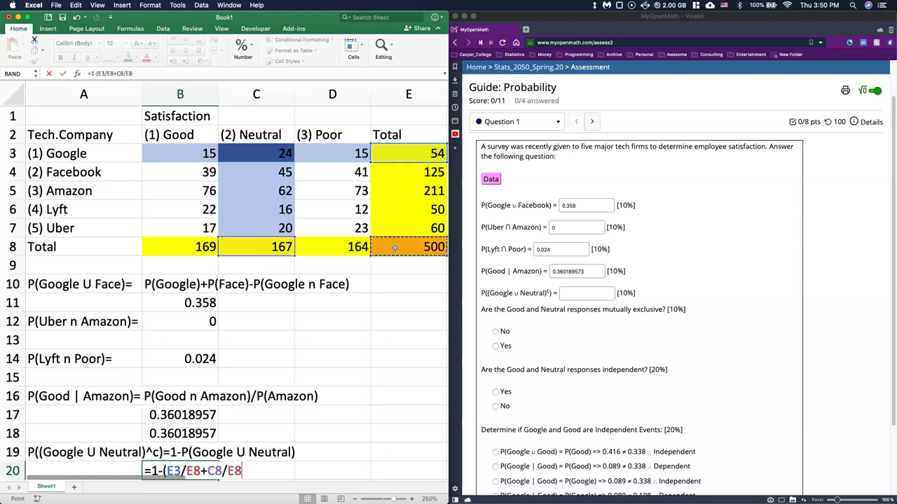
type("-")
left_click(267, 153)
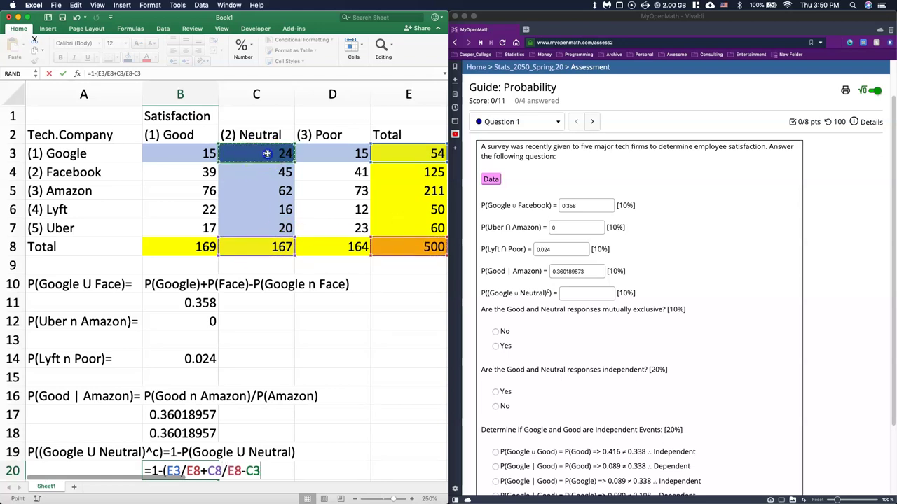
type("/")
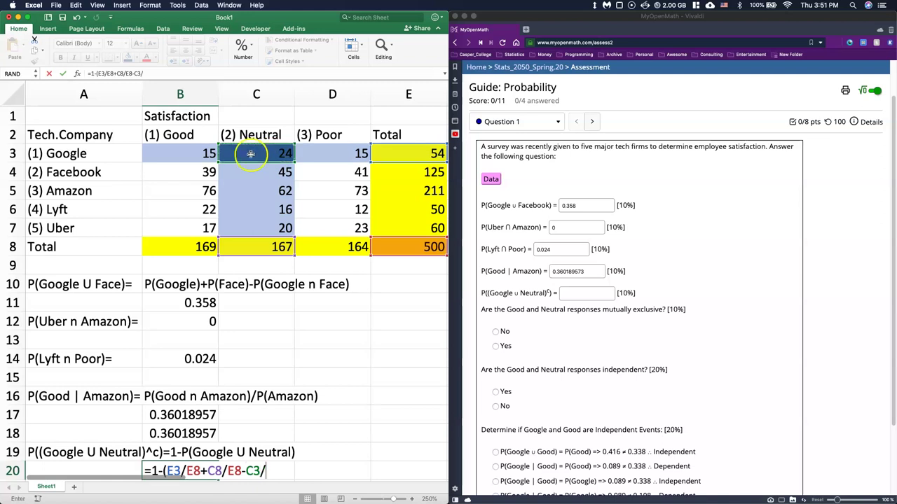
left_click(411, 247)
type(")")
key("Return")
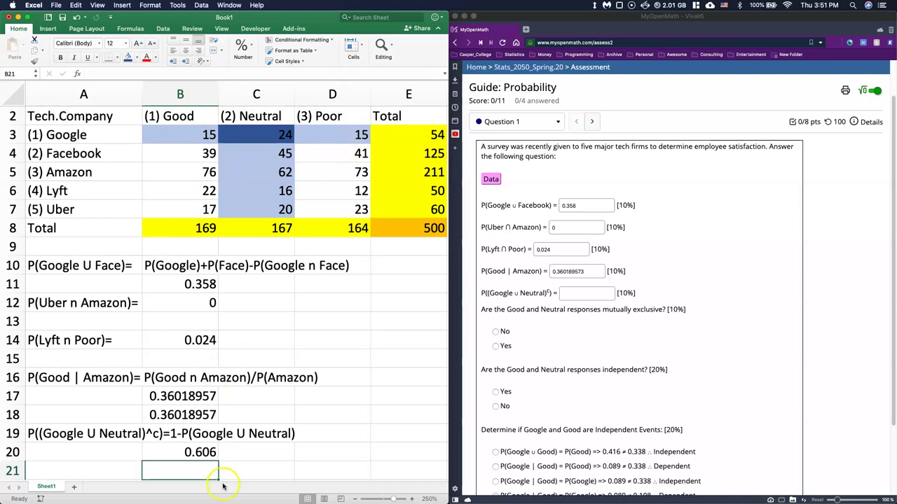
Step: In the MyOpenMath question, answer P((Google ∪ Neutral)ᶜ) with .606 and choose No for Good and Neutral being mutually exclusive
left_click(571, 295)
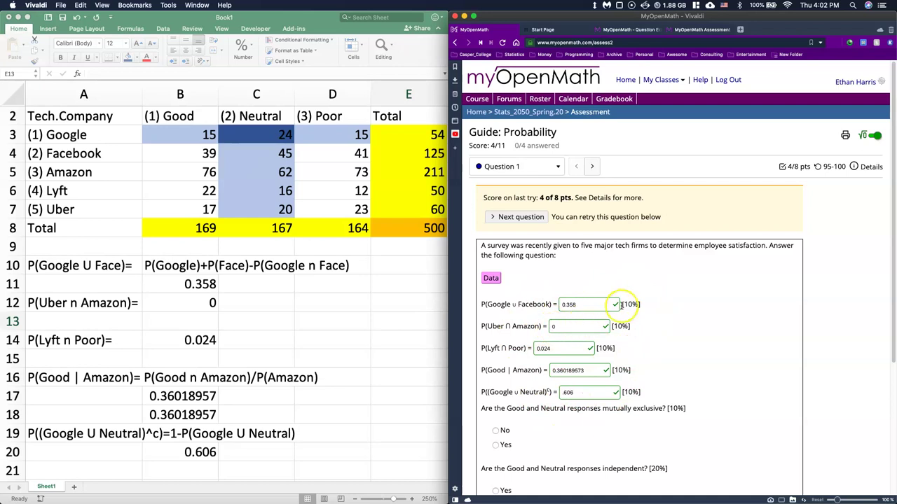
scroll(679, 307, "down", 5)
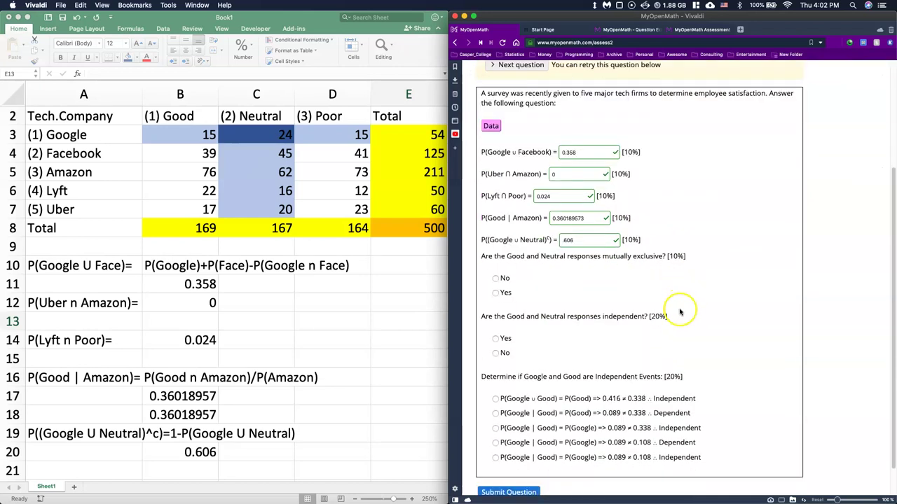
scroll(685, 313, "down", 1)
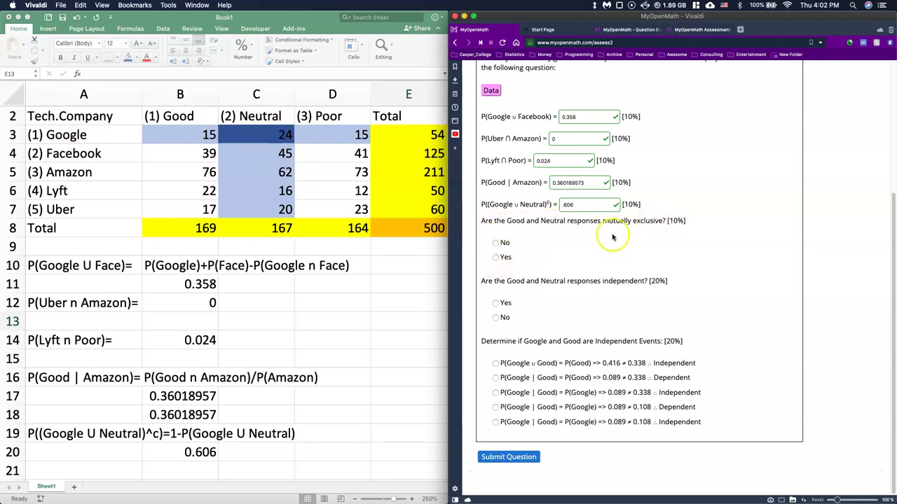
left_click(497, 244)
left_click(522, 283)
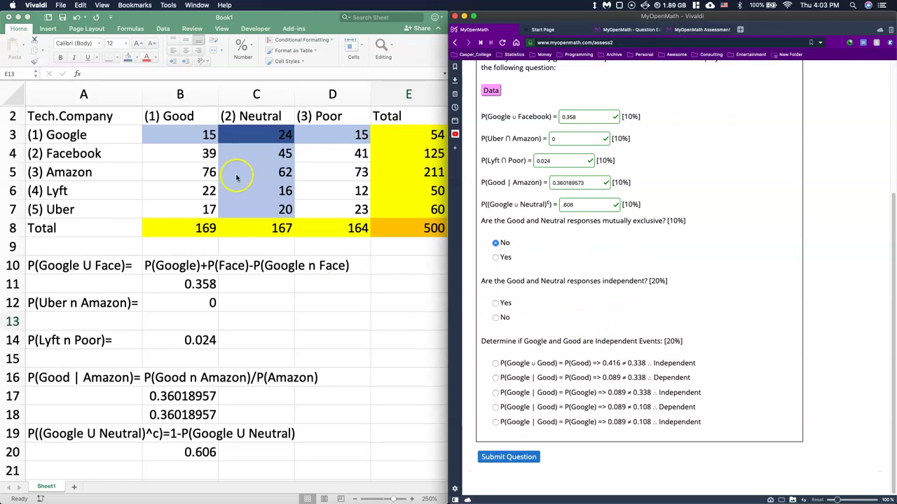
Step: Write Independent IFF= P(A|B)=P(A) in Excel cell A21 and switch the MyOpenMath mutually exclusive answer to Yes
left_click(87, 470)
left_click(61, 466)
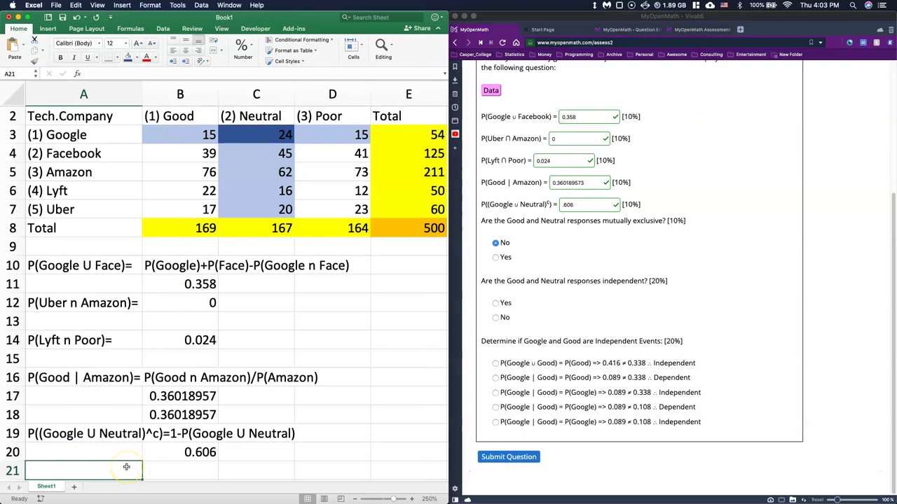
type("P(A|B)=P(A")
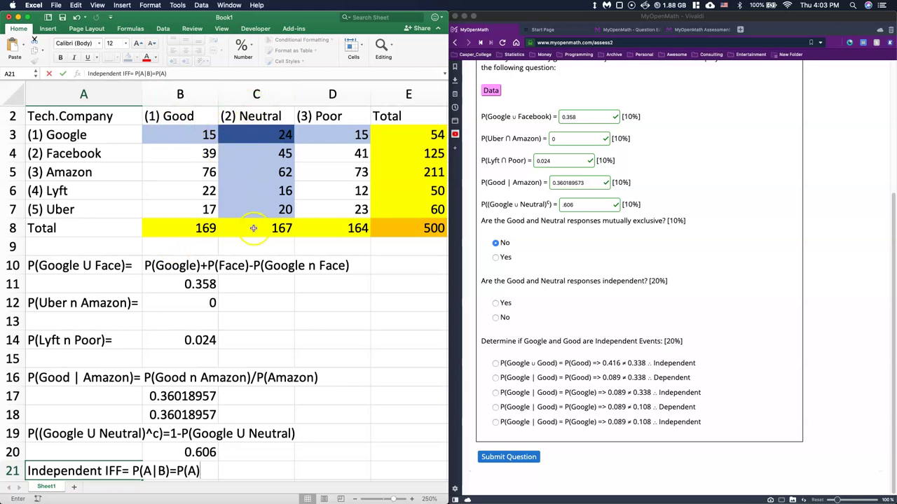
left_click(496, 258)
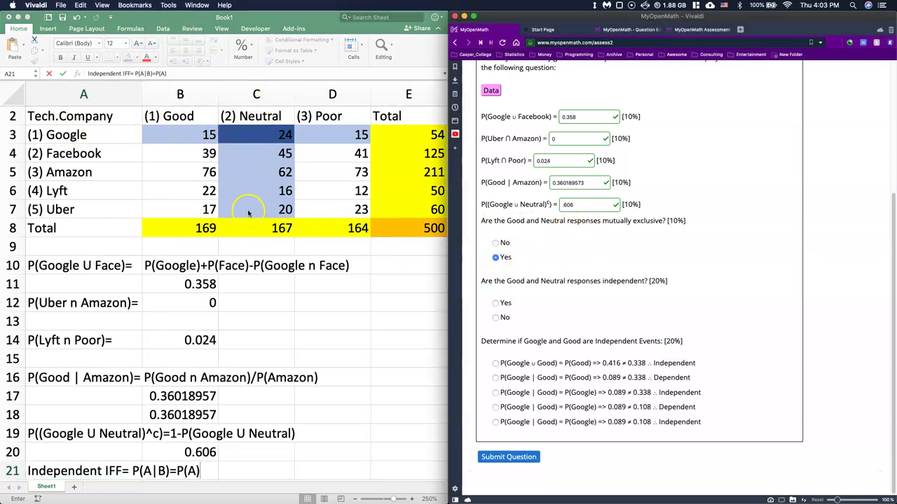
Step: Remove the fill color from all company counts in B3:D7 of the Excel table
left_click_drag(176, 140, 320, 209)
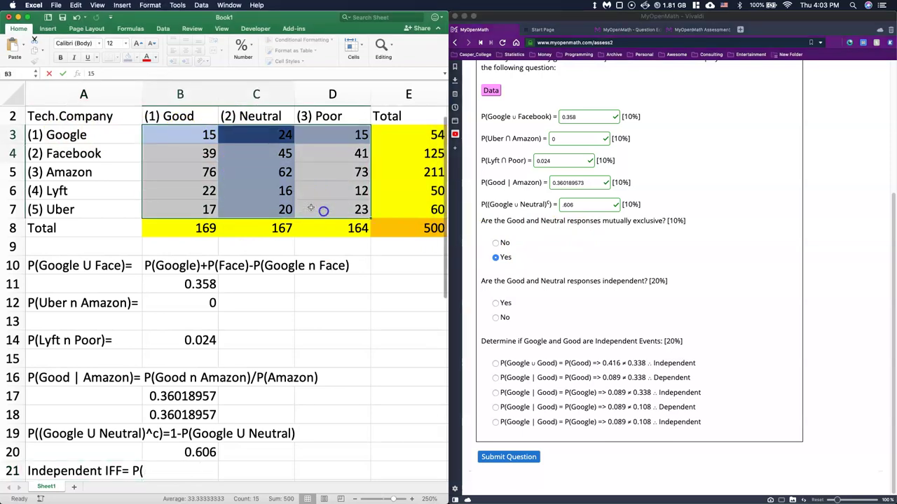
left_click(136, 58)
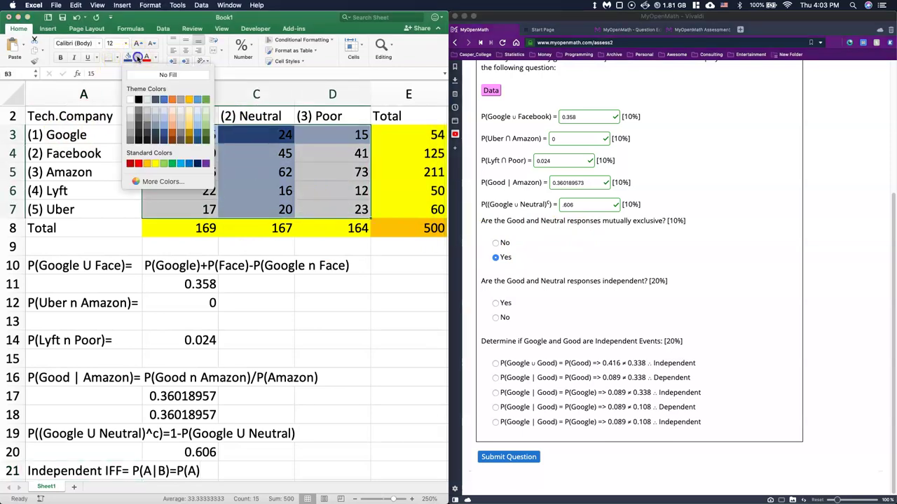
left_click(145, 75)
Step: Fill the Good counts B3:B7 with orange, keeping their font color automatic
left_click_drag(168, 136, 175, 214)
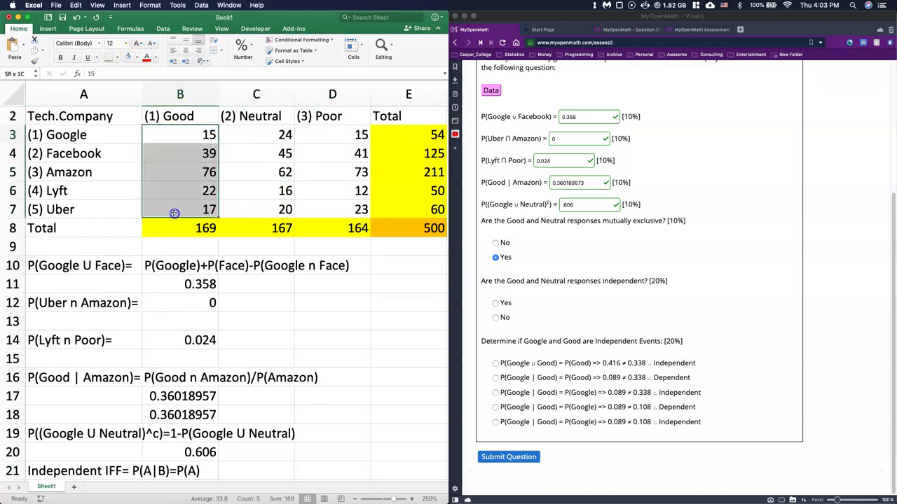
left_click(156, 58)
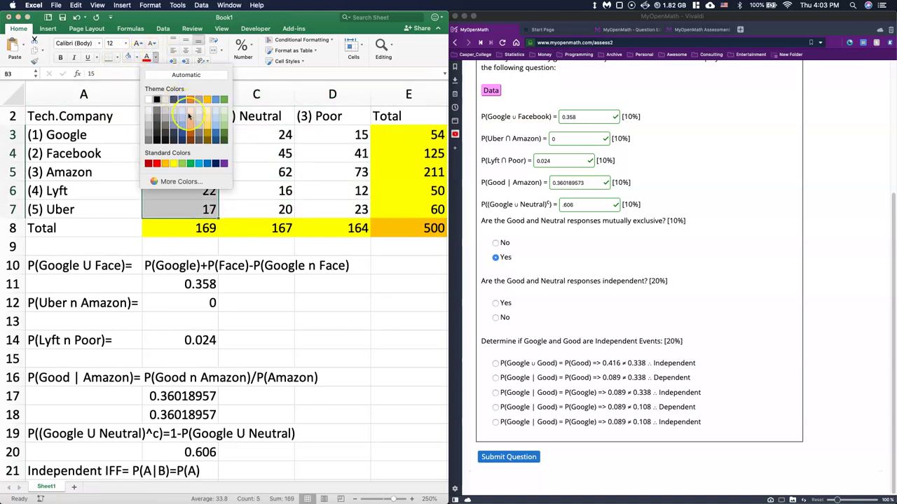
left_click(189, 115)
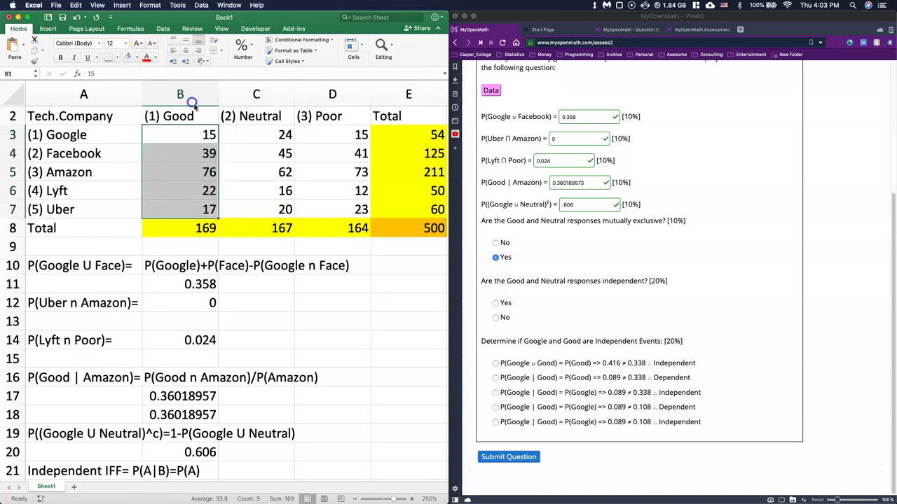
left_click(157, 58)
left_click(169, 75)
left_click(136, 58)
left_click(172, 99)
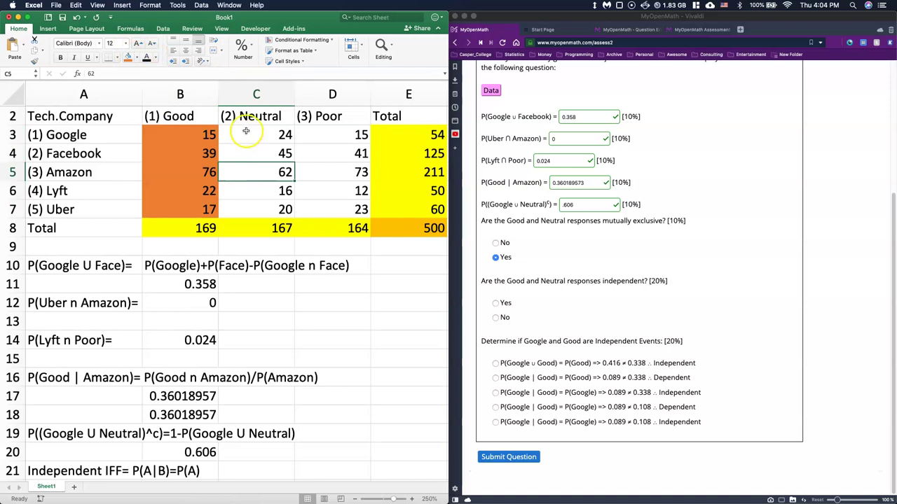
Step: Fill the Neutral counts C3:C7 with light blue
left_click_drag(242, 133, 257, 210)
left_click(137, 58)
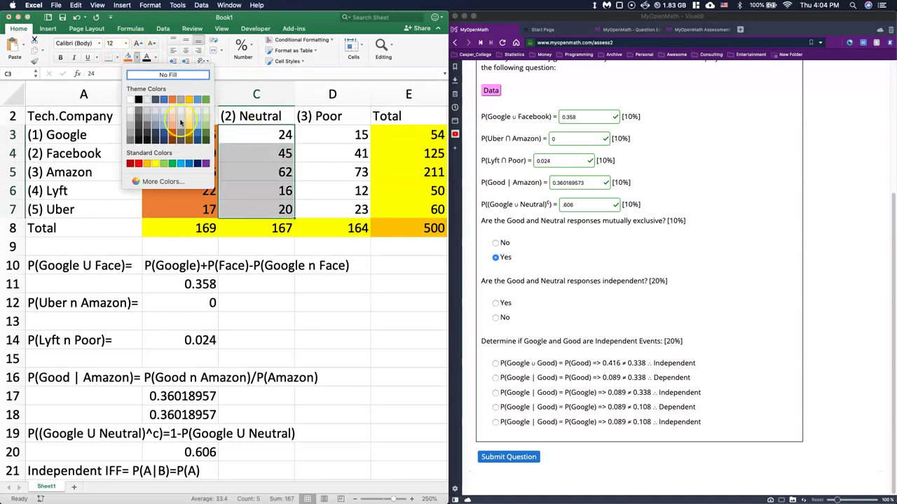
left_click(199, 119)
left_click(352, 300)
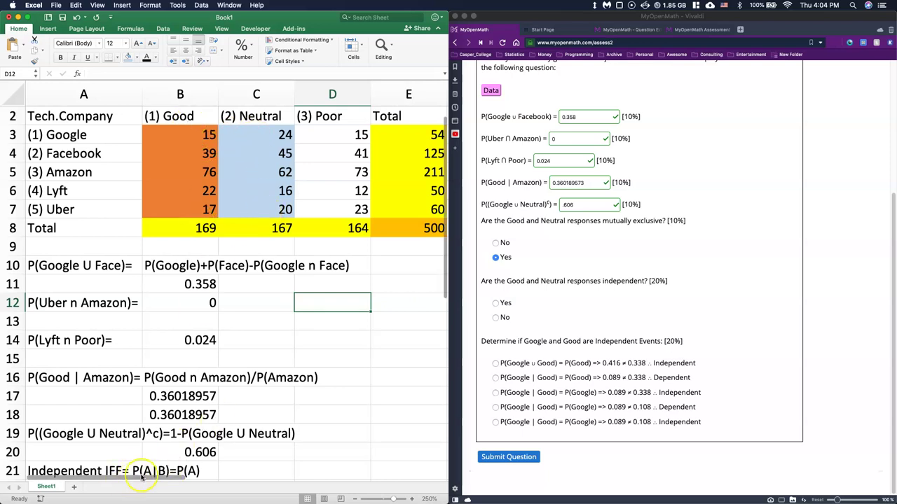
Step: Freeze the panes at cell A9 so that table rows 1 to 8 stay in view
scroll(168, 459, "down", 1)
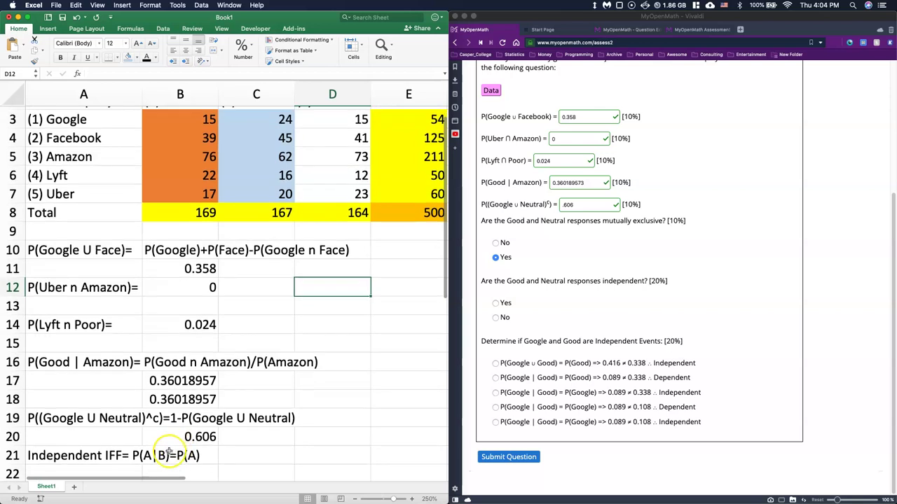
scroll(154, 456, "up", 1)
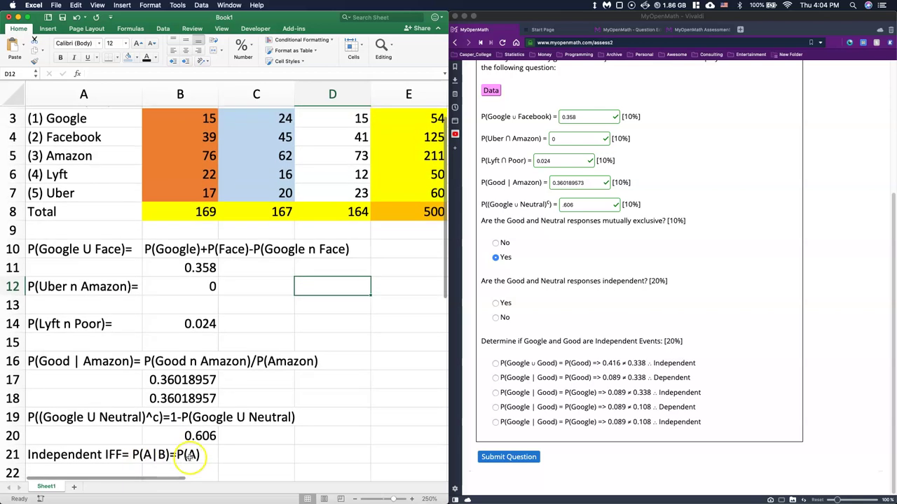
scroll(148, 435, "up", 1)
scroll(148, 435, "up", 2)
left_click(98, 266)
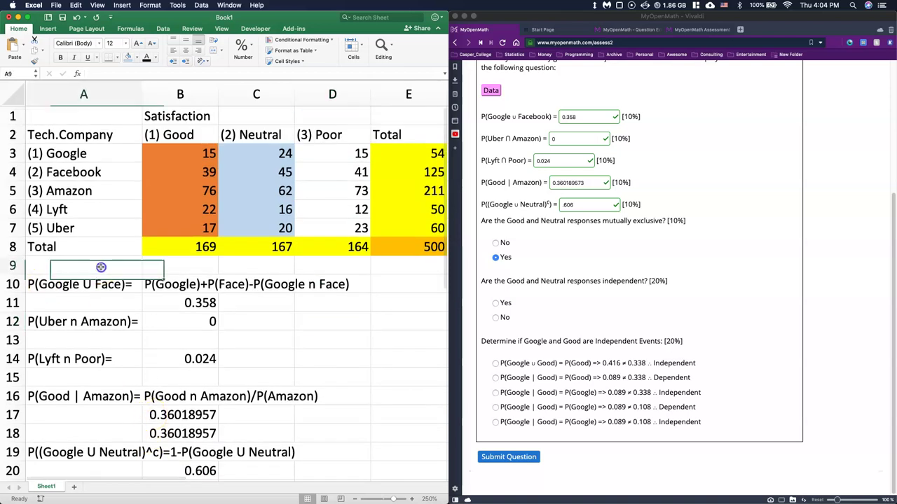
left_click(221, 29)
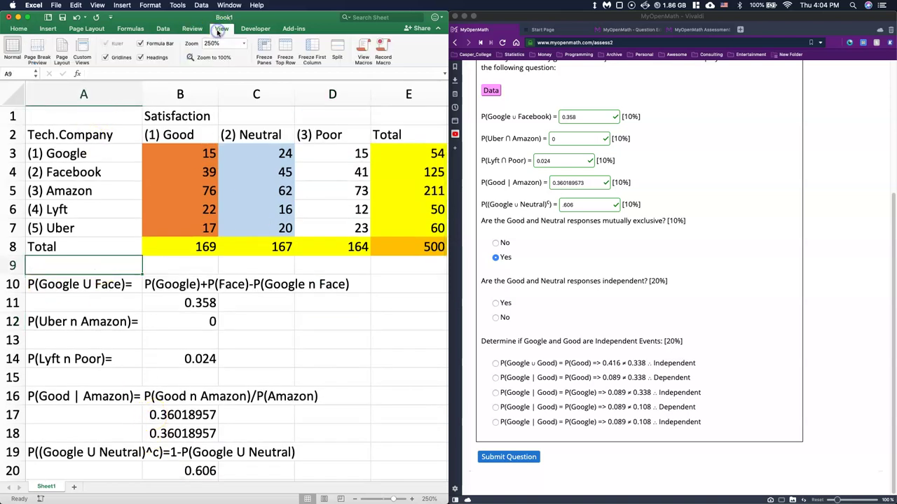
left_click(263, 54)
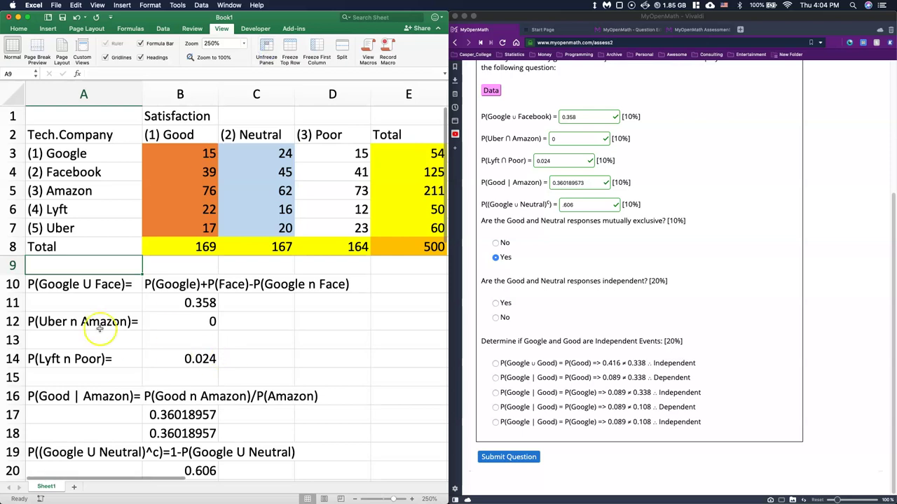
Step: Edit the independence criterion in A21 to read "Independent IFF= P(Good|Neutral)=P(Good)"
scroll(152, 264, "down", 5)
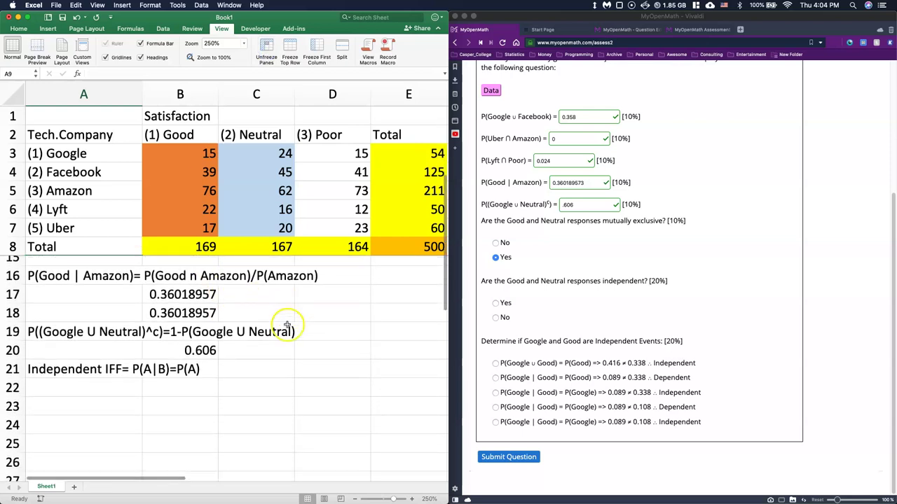
scroll(282, 326, "down", 2)
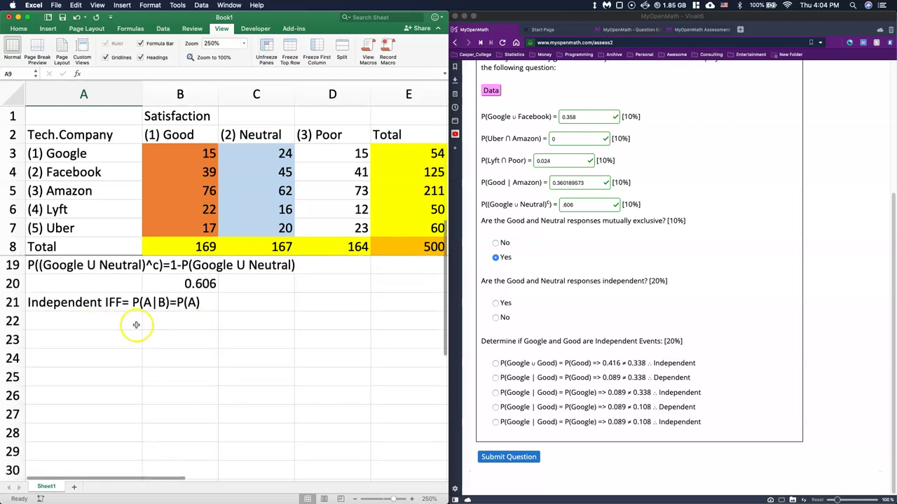
scroll(142, 324, "down", 1)
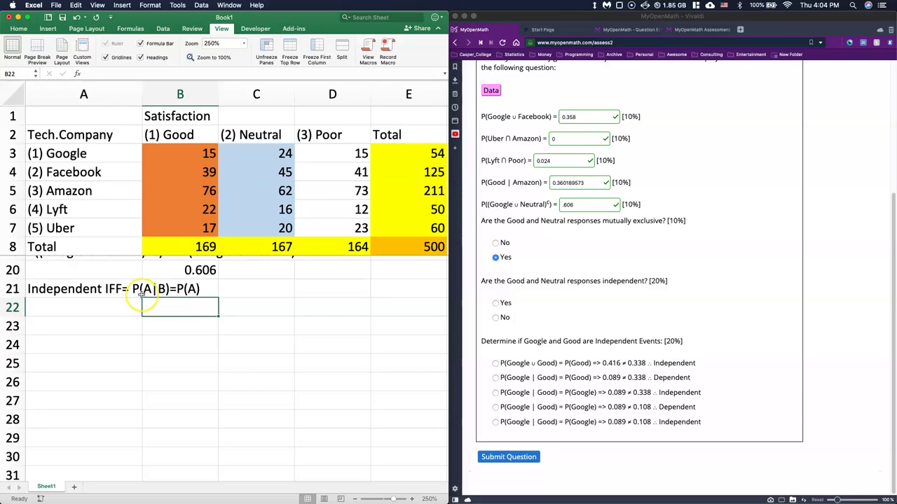
left_click(148, 288)
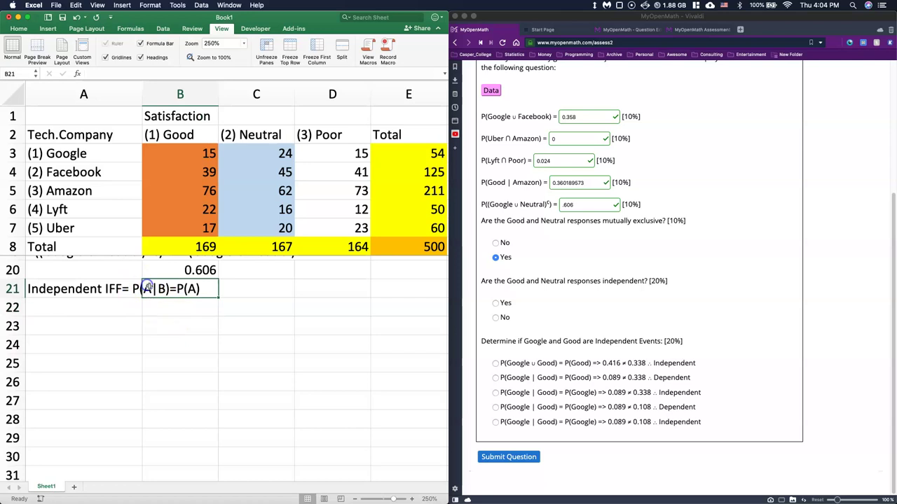
double_click(129, 289)
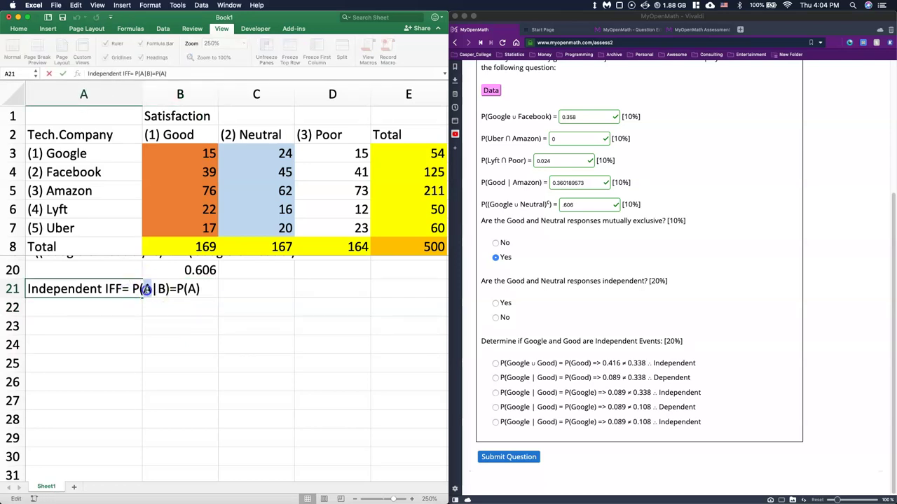
type("Good")
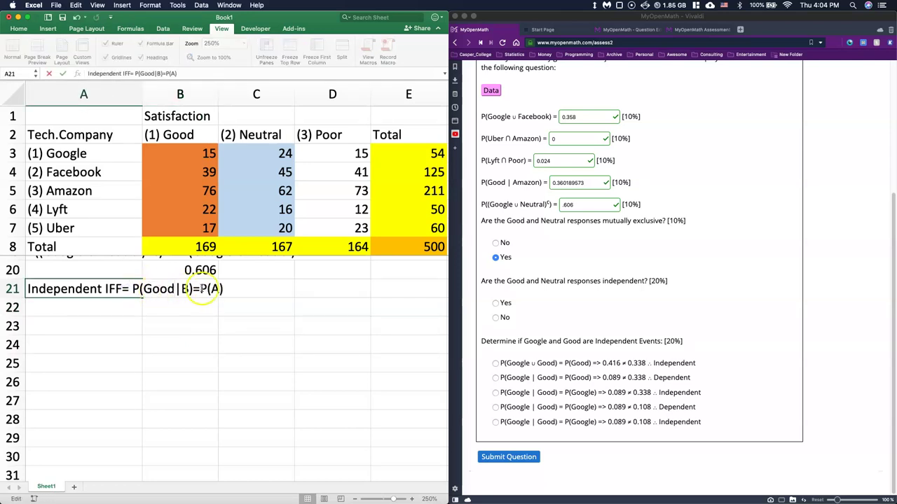
double_click(213, 289)
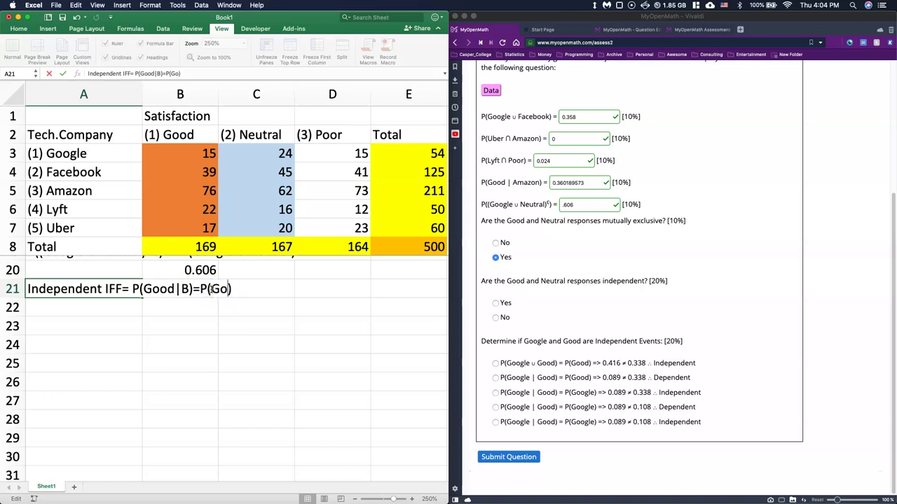
double_click(185, 289)
type("Neutral")
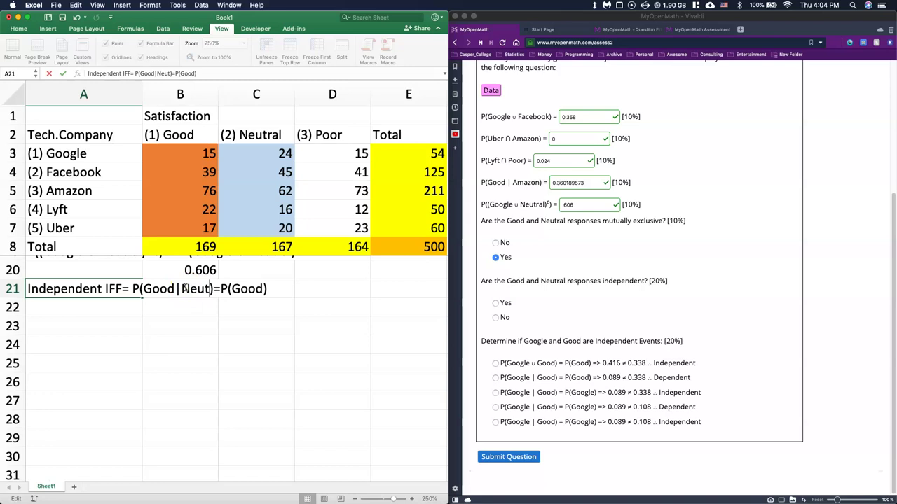
left_click(175, 345)
left_click(176, 363)
Step: Label B22 "P(good)=" and calculate the probability in C22 with the formula =B8/E8
left_click(156, 308)
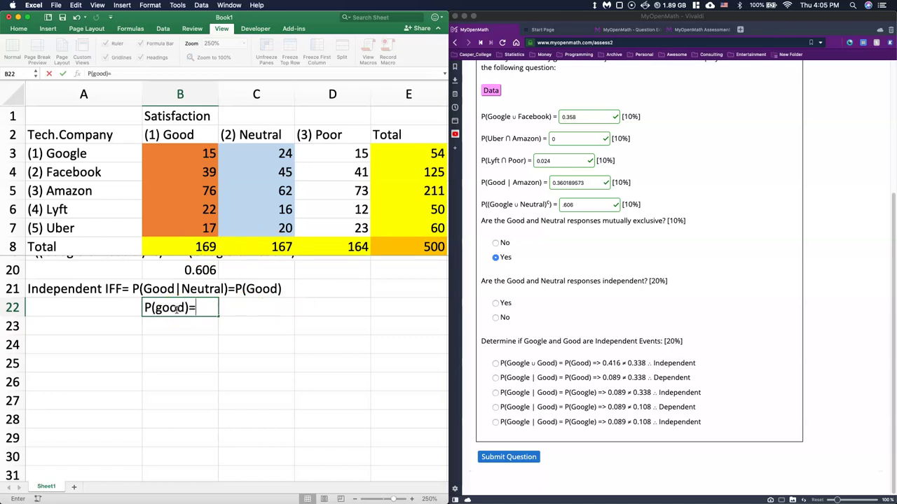
left_click(250, 313)
type("=")
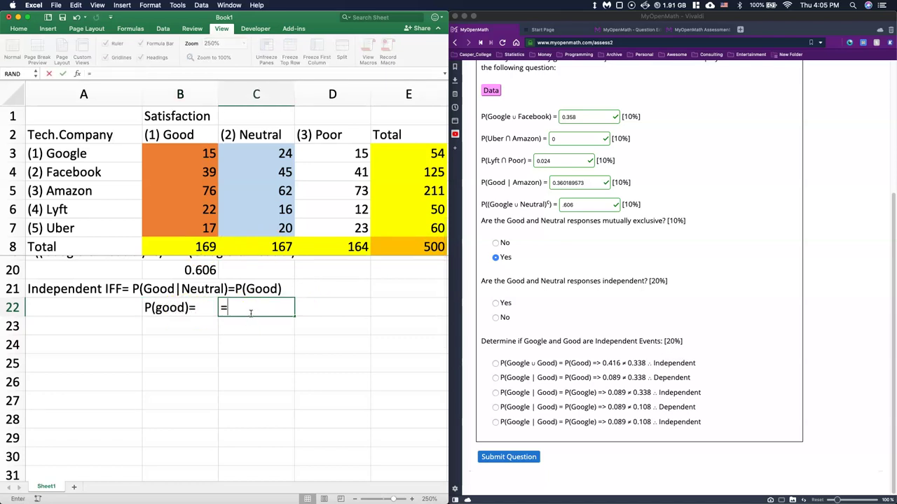
left_click(188, 248)
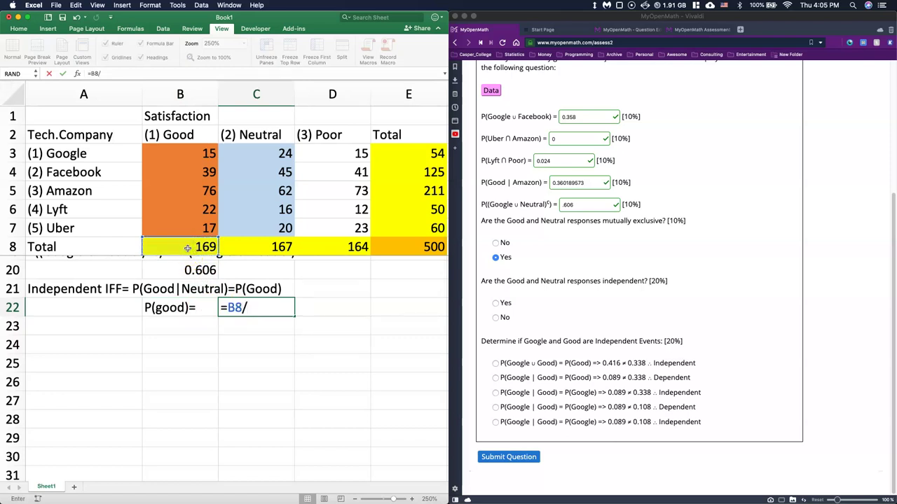
type("/")
left_click(424, 248)
key("Return")
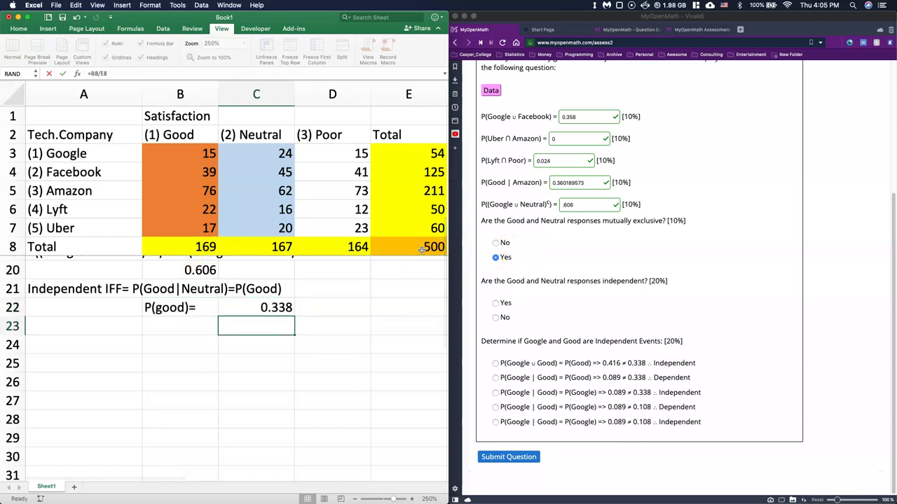
Step: Label B23 "P(Good|Neutral)=" and widen column B so the whole label fits
left_click(161, 327)
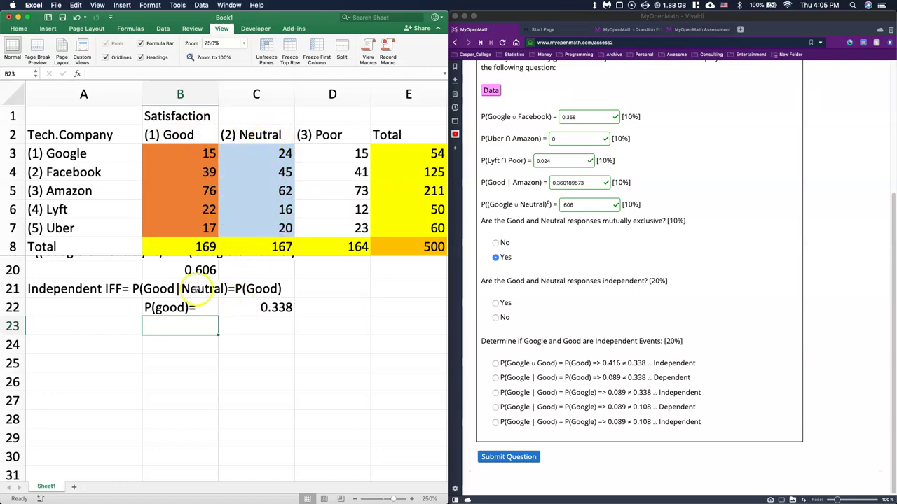
double_click(185, 329)
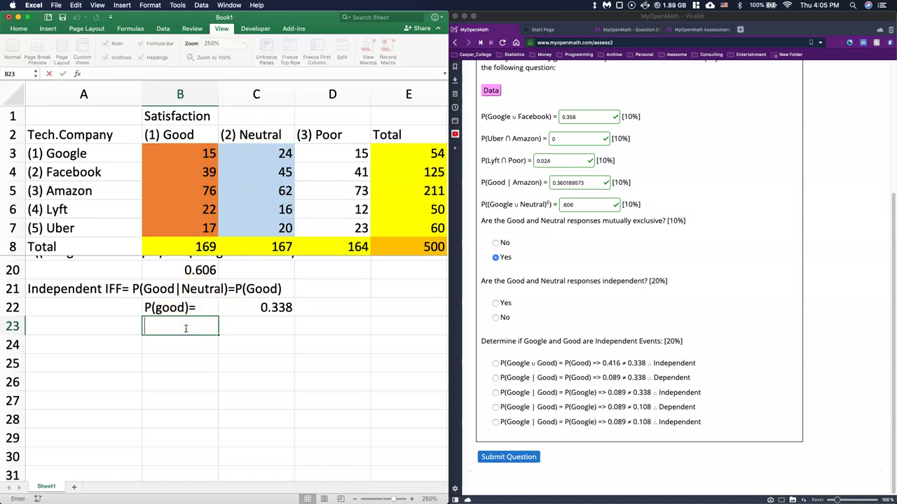
type("P(")
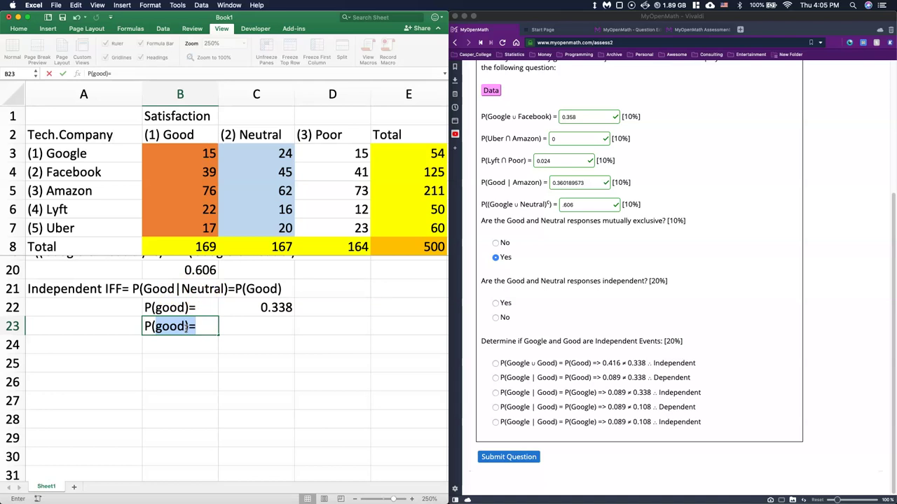
type("Goo")
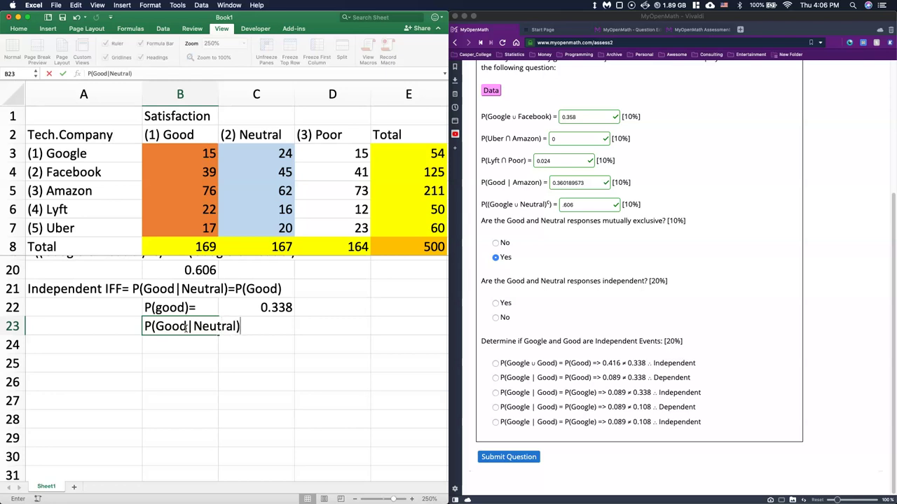
left_click(291, 357)
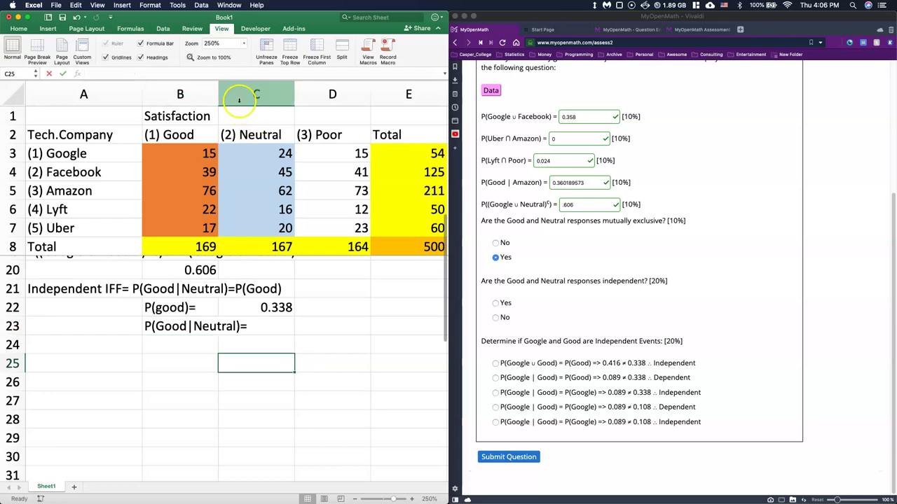
left_click_drag(218, 94, 250, 91)
Step: Enter 0 in C23 as the conditional probability of Good given Neutral
left_click(282, 342)
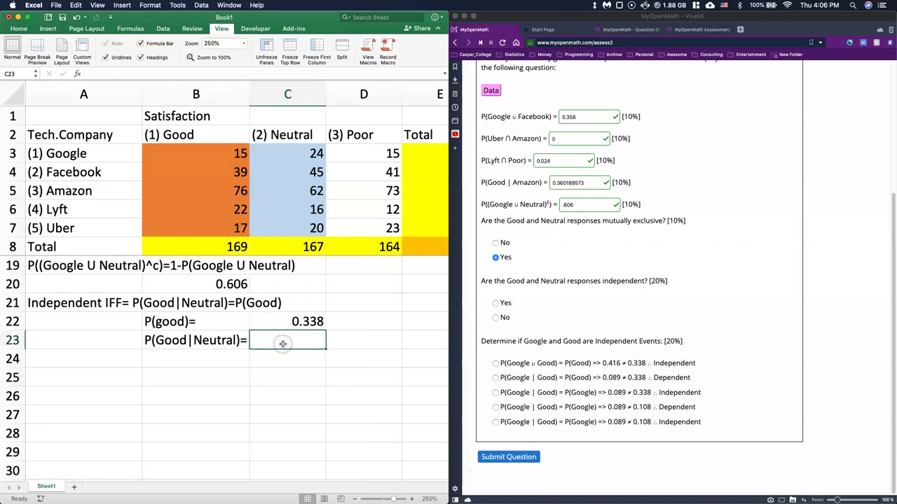
type("0")
key("Return")
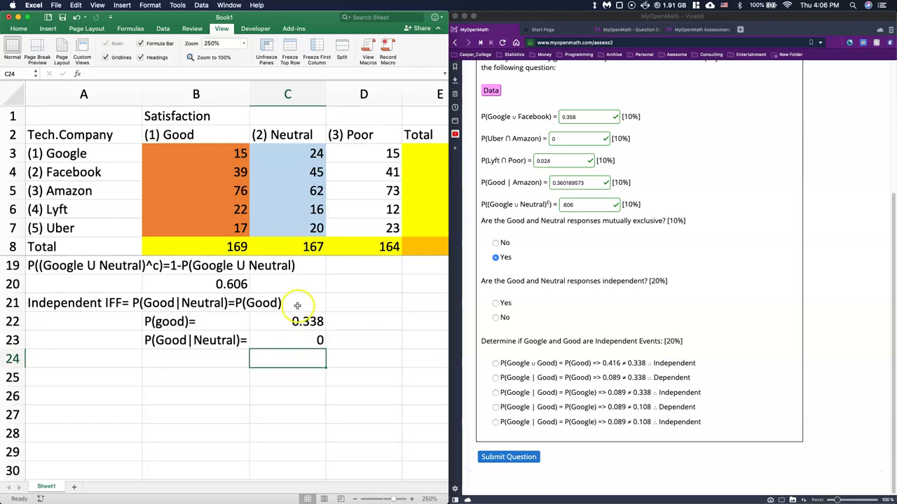
Step: Write the conclusion "Good and Neutral are dependent" in B24
type("Good")
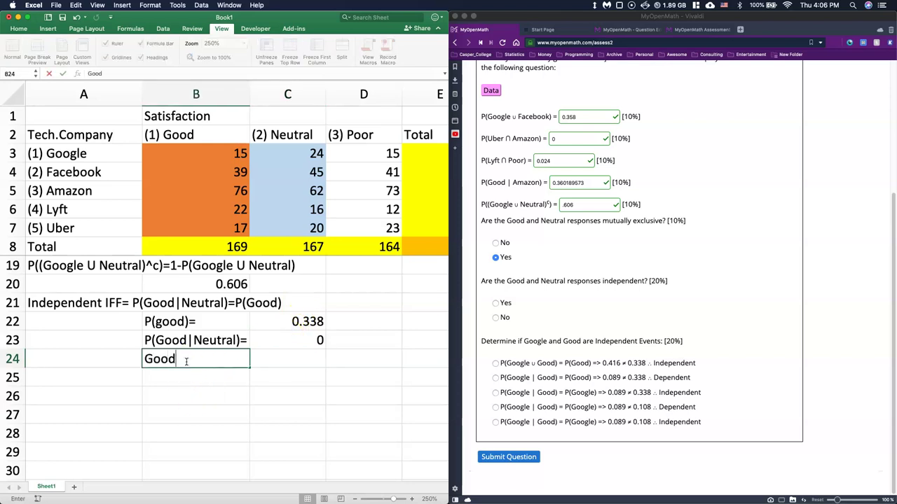
type(" and Ne")
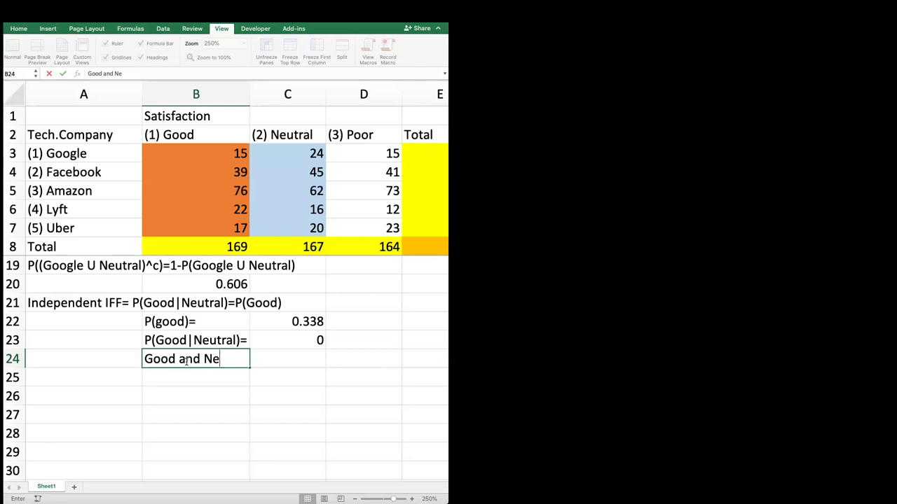
type("utral are ")
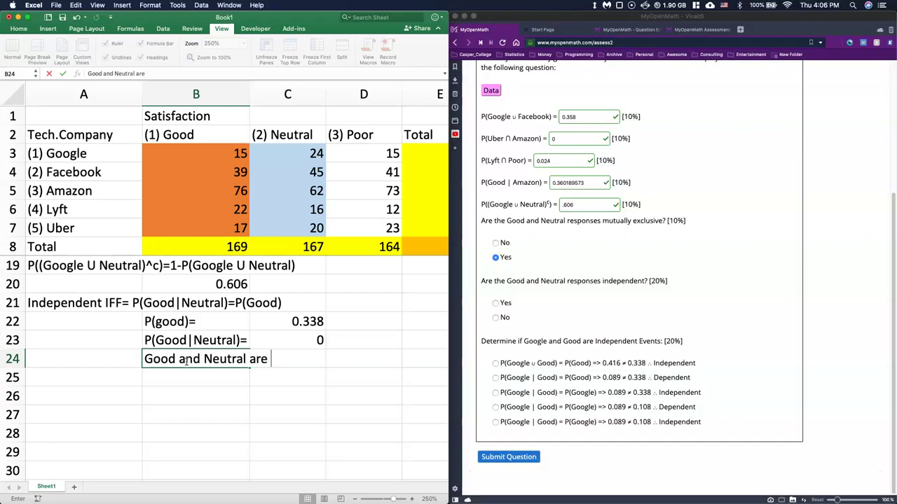
type("dependent")
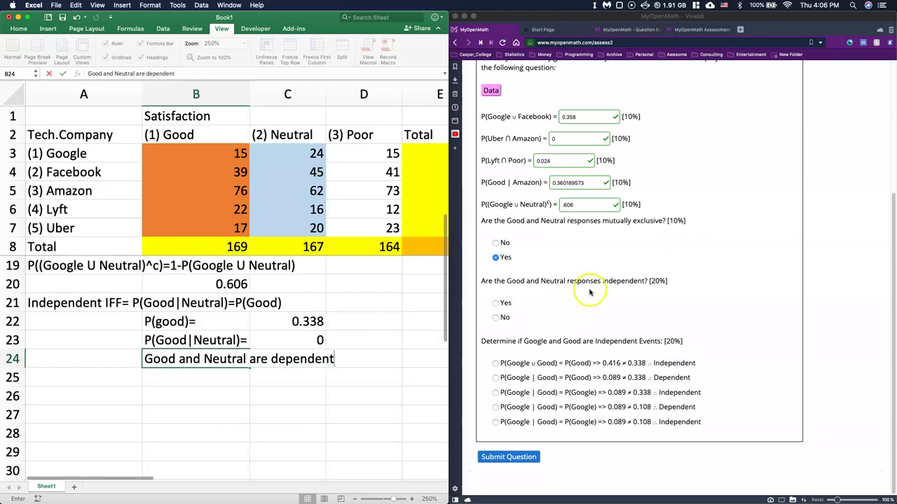
Step: Answer No to the MyOpenMath question asking whether the Good and Neutral responses are independent, and return to the Excel sheet
left_click(584, 290)
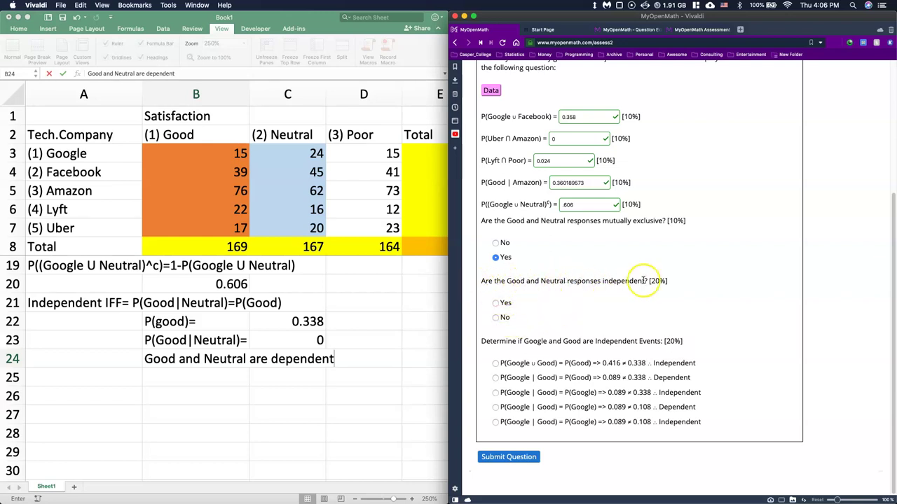
left_click(496, 318)
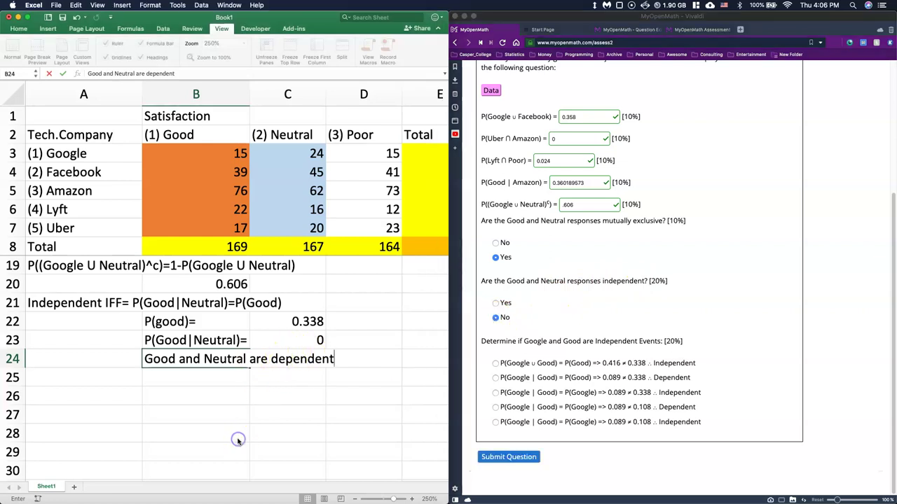
left_click(81, 404)
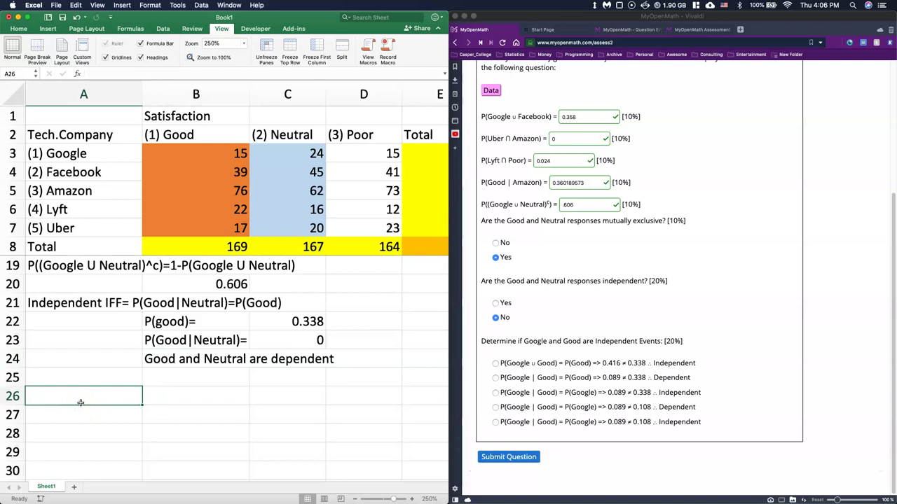
Step: Remove the fill color from the Neutral counts in C3:C7
left_click(193, 155)
left_click_drag(266, 151, 270, 228)
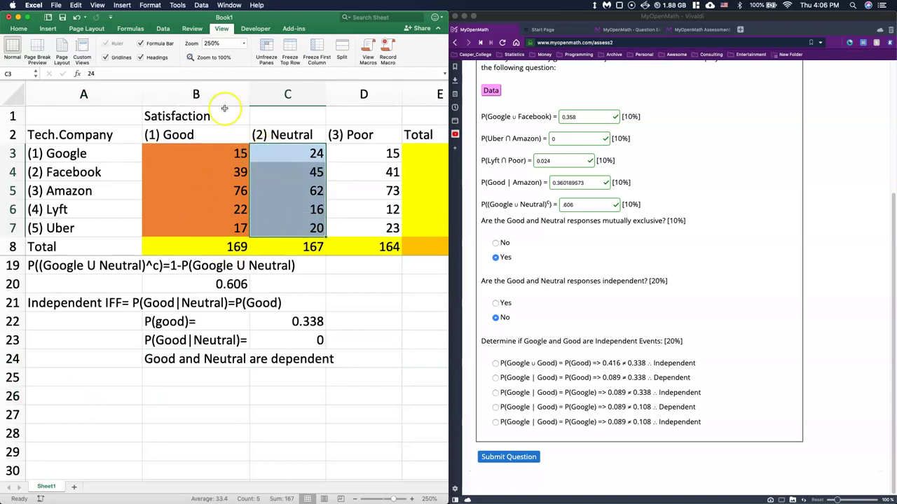
left_click(18, 28)
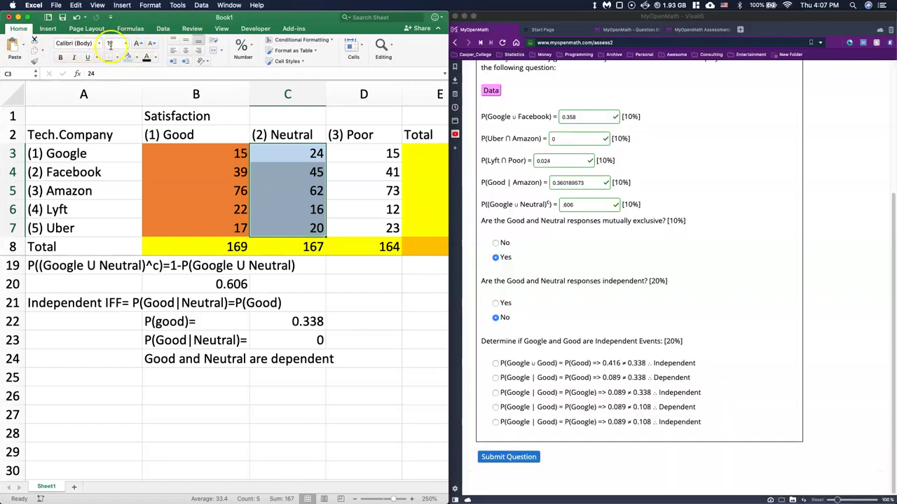
left_click(135, 57)
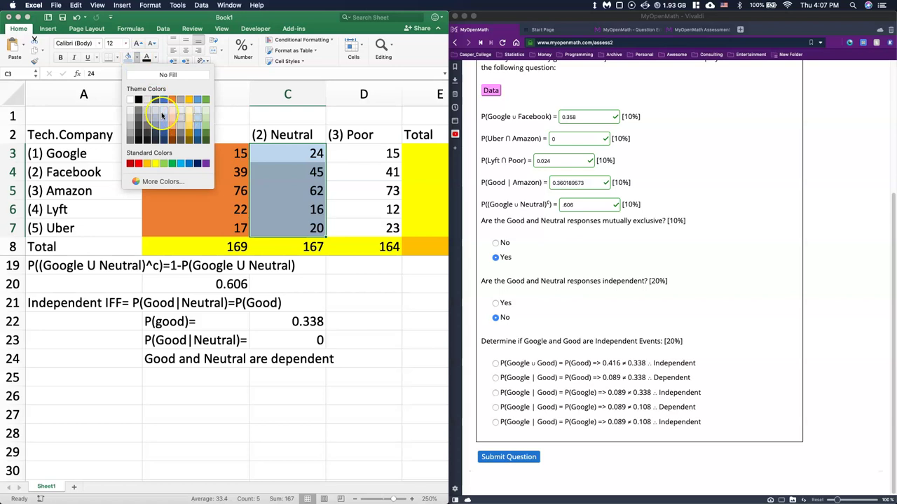
left_click(165, 75)
Step: Fill the Google counts in B3:D3 with a light blue theme color
left_click_drag(161, 147, 345, 147)
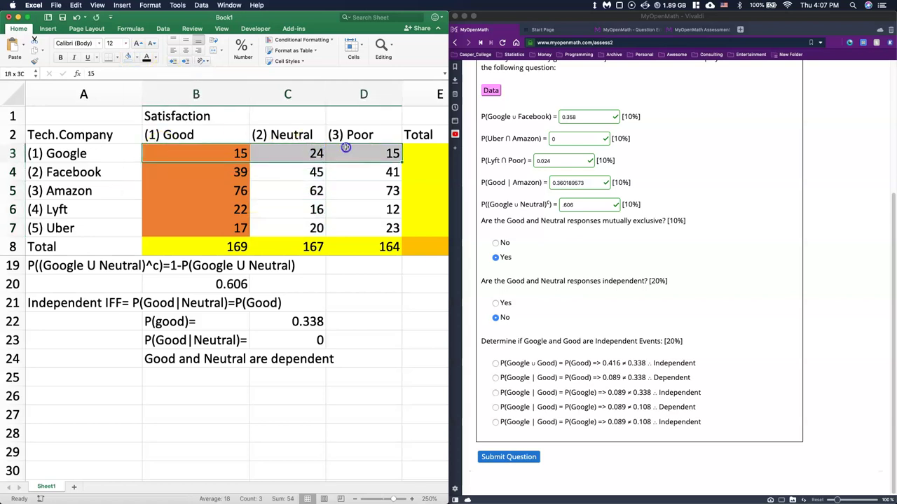
left_click(117, 56)
left_click(135, 58)
left_click(135, 57)
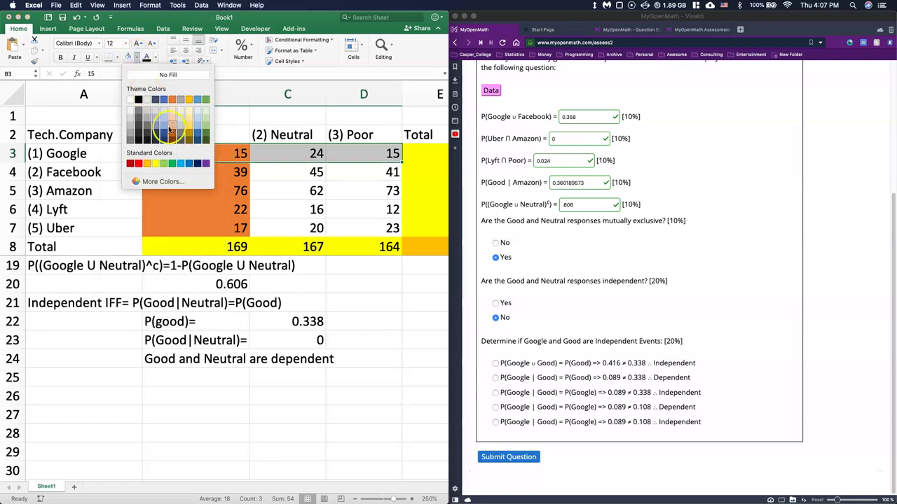
left_click(166, 120)
Step: Fill cell B3, where Google and Good overlap, with light green
left_click(220, 151)
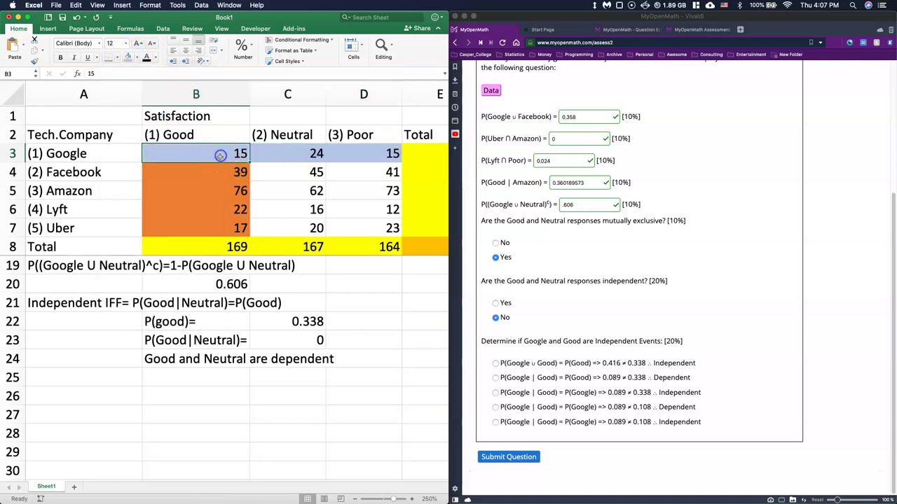
left_click(138, 56)
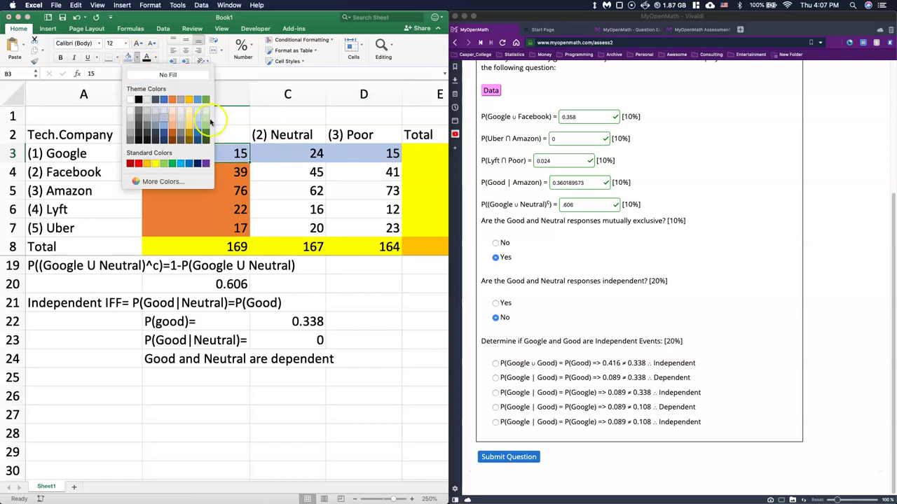
left_click(205, 113)
left_click(354, 309)
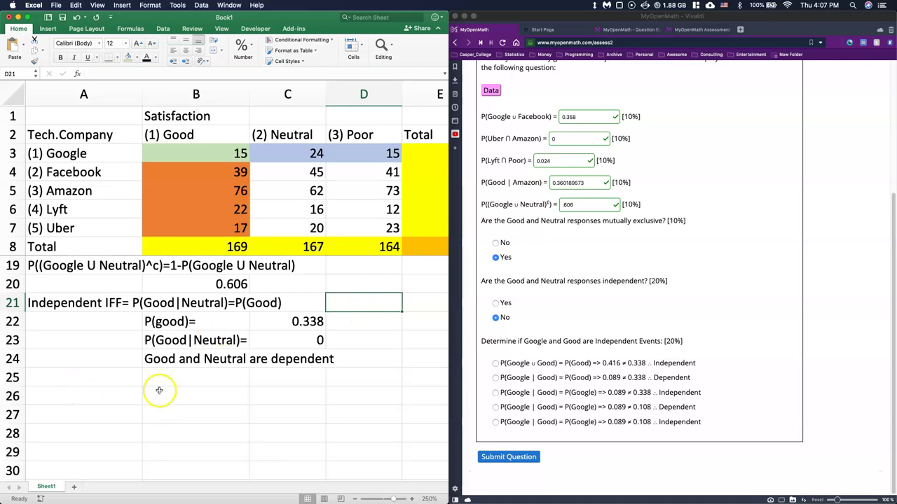
Step: Enter the independence condition "Independent IFF= P(Google|Good)=P(Google)" in cell A26
left_click(114, 389)
type("Independent IF")
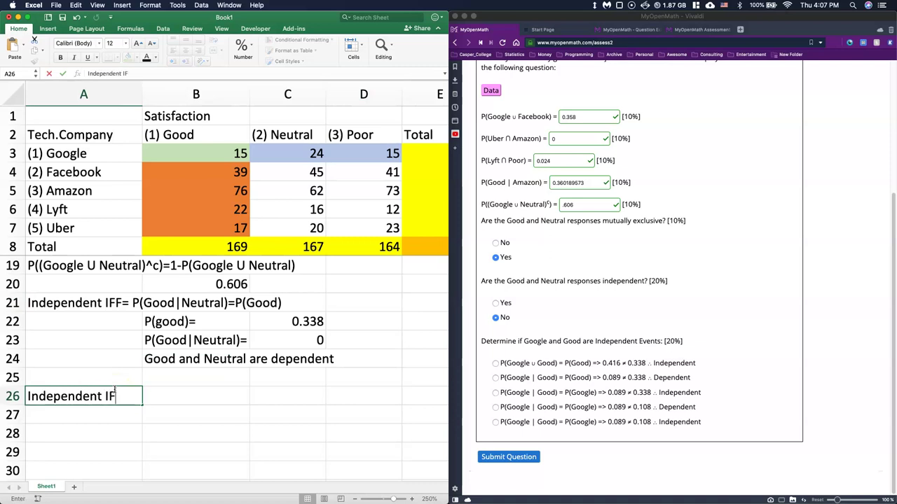
type("F=")
type("{(goo")
key("BackSpace")
key("BackSpace")
key("BackSpace")
key("BackSpace")
type("gle|Good)=P")
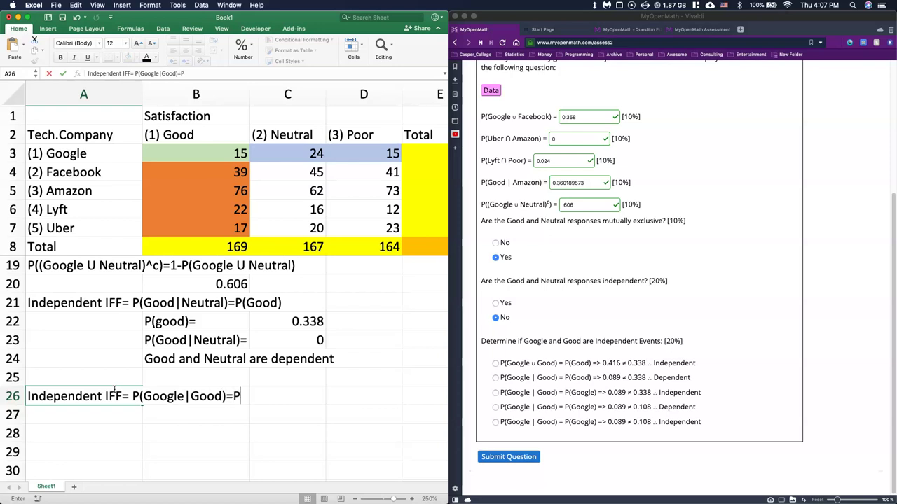
type("(Google)")
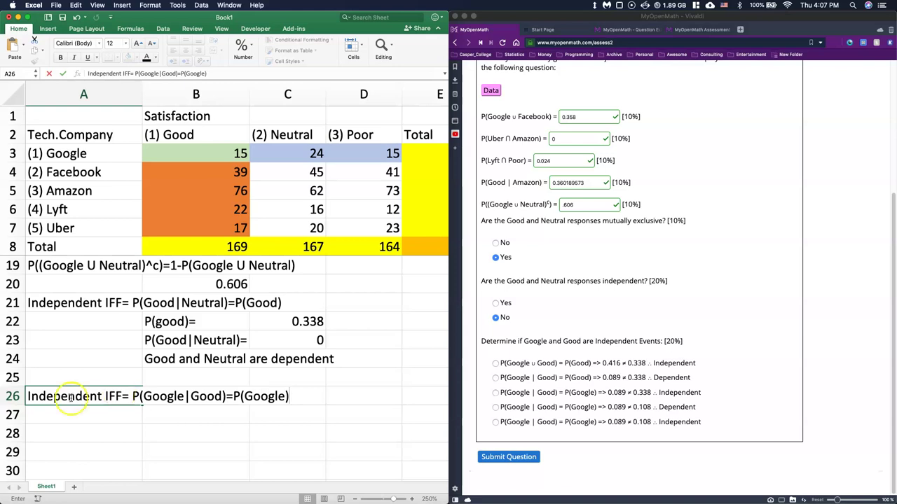
Step: Label cell B27 "P(Google)=" and widen the spreadsheet window so the Total column is fully visible
left_click(174, 419)
type("p")
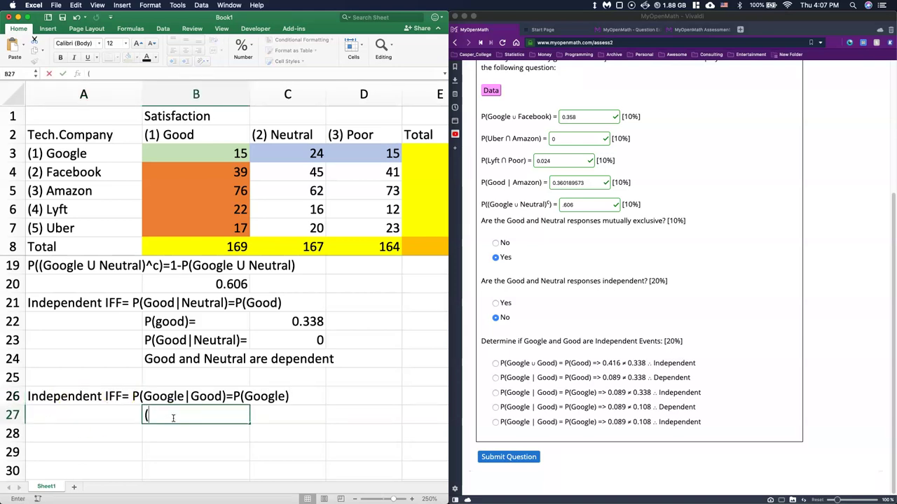
type("P(Google")
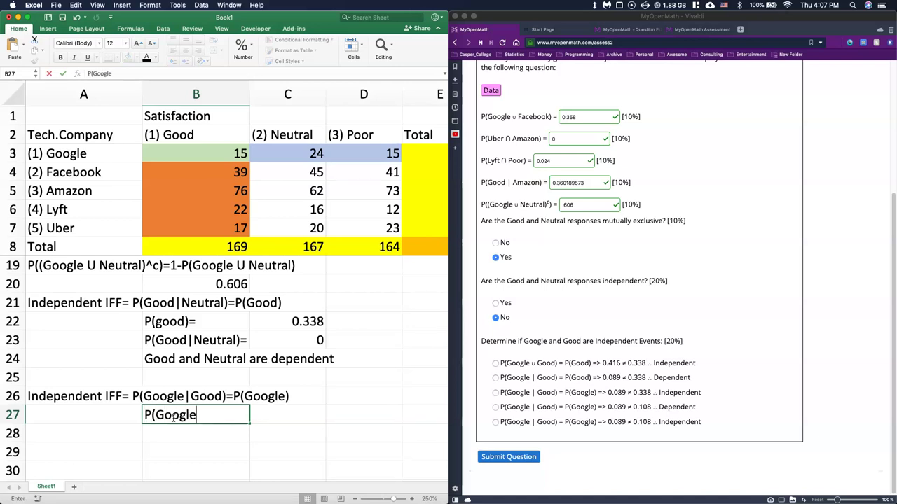
left_click(424, 357)
left_click_drag(446, 21, 513, 22)
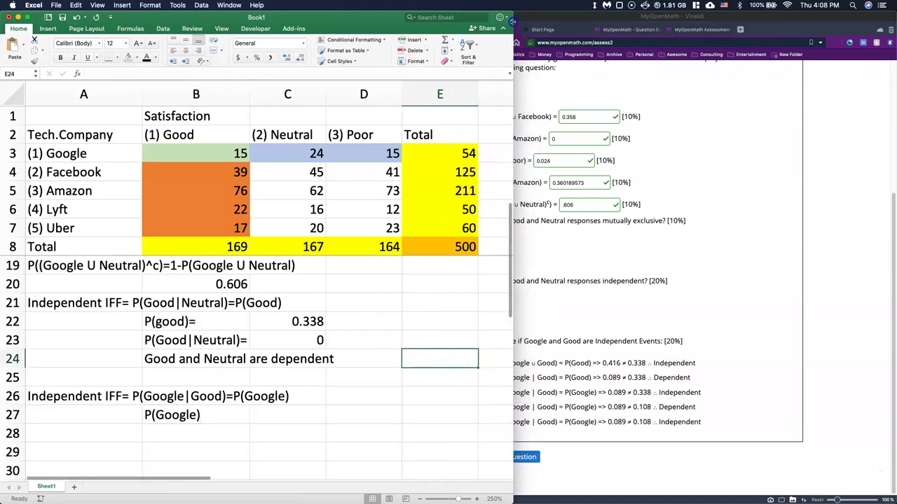
double_click(223, 413)
type("=")
Step: Calculate P(Google) in C27 by dividing the Google total by the grand total with =E3/E8
left_click(284, 420)
type("=")
left_click(442, 159)
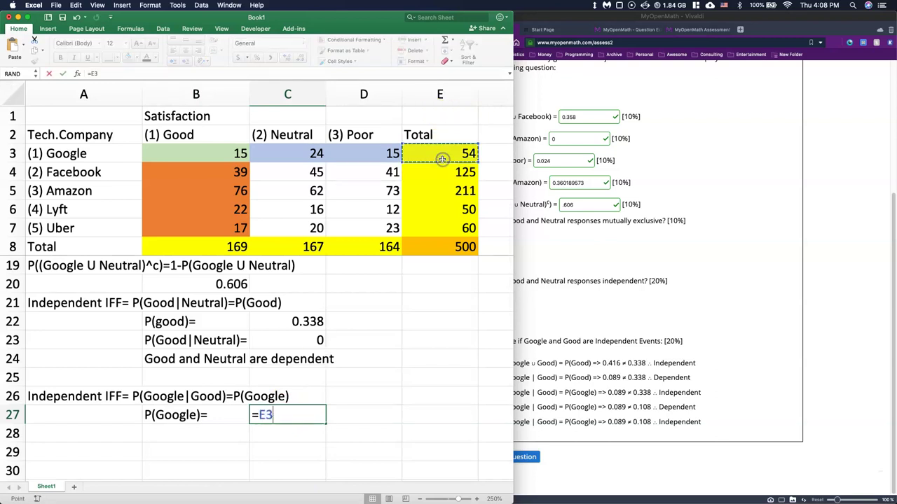
type("/")
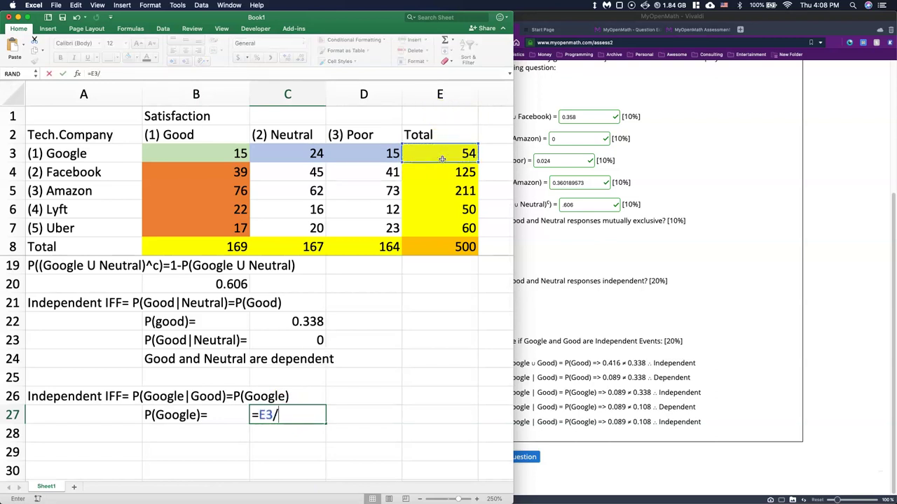
left_click(460, 241)
key("Return")
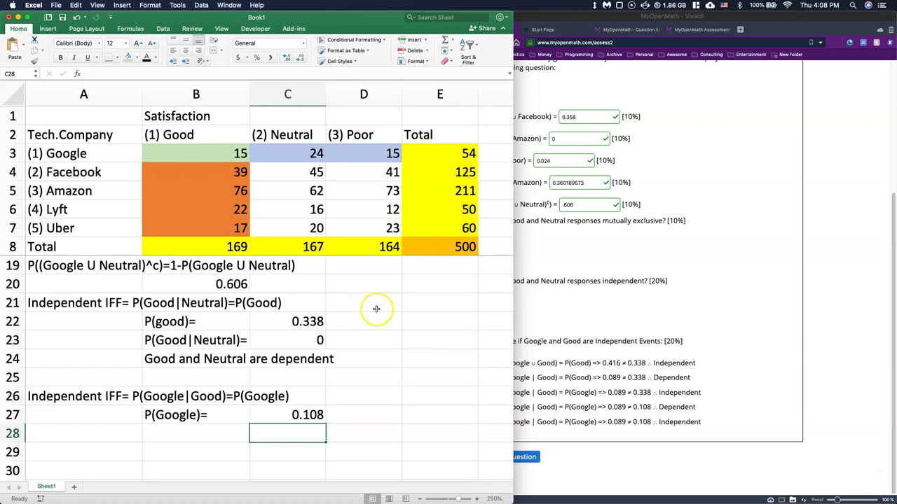
Step: Enter the conditional probability formula text "P(Google|Good)=P(Google n Good)/P(Good)" in cell B28
left_click(158, 438)
type("P(")
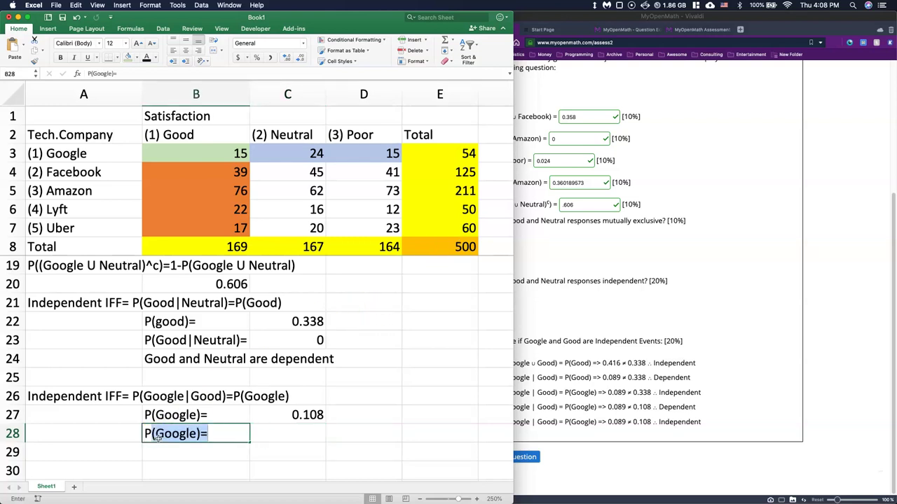
type("Google")
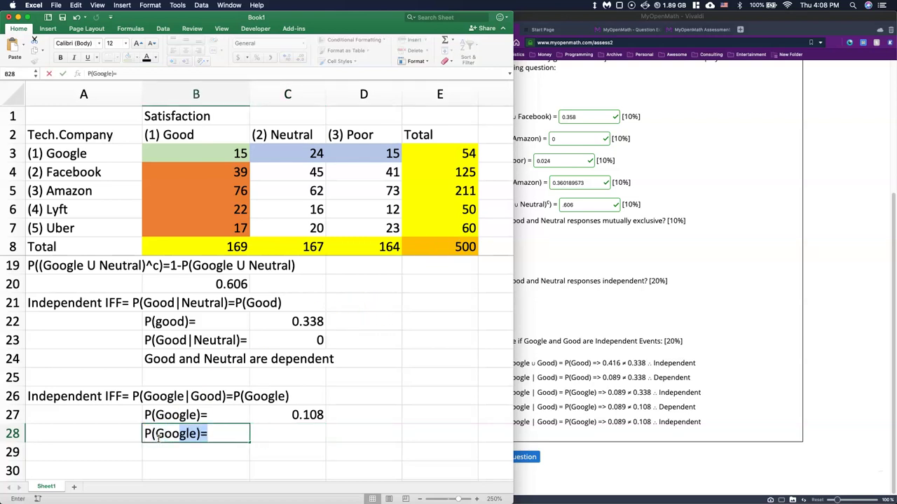
type("|")
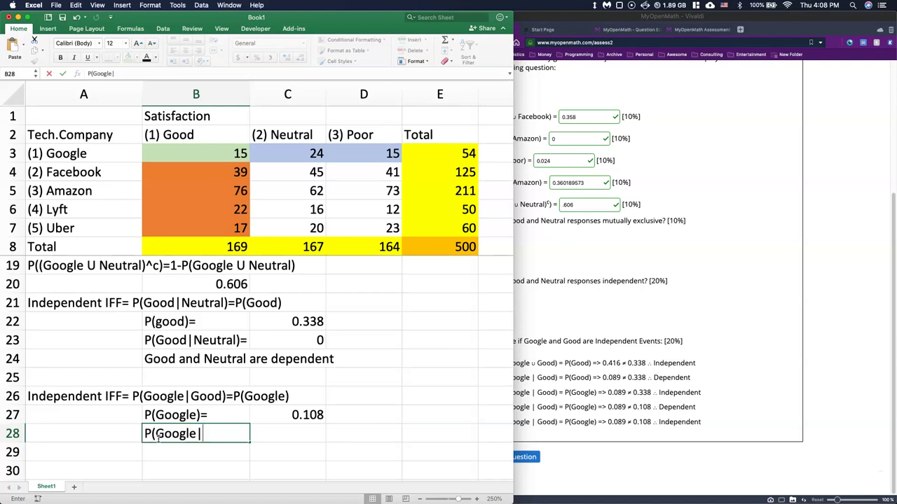
type("Good)=P")
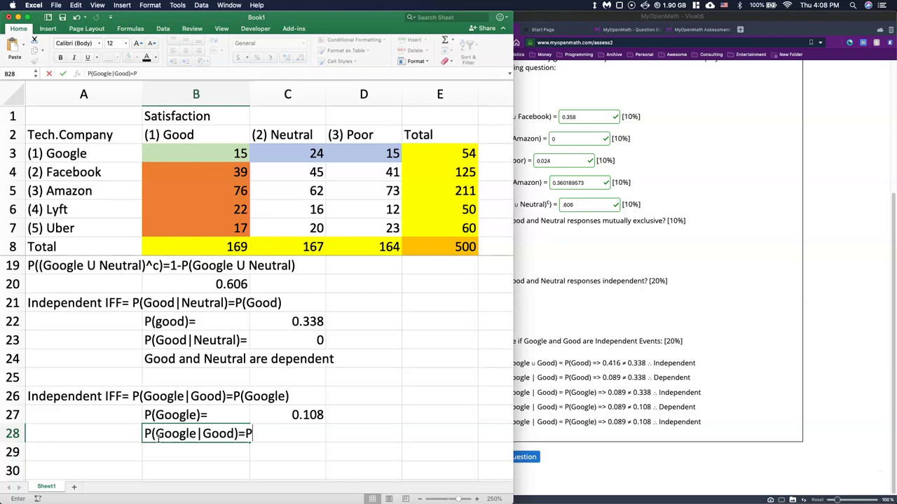
type("(Google n Good)/P(")
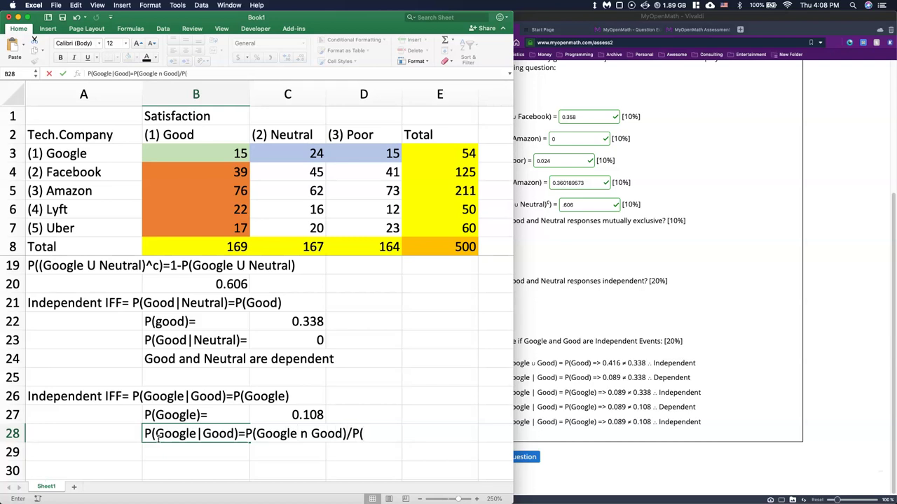
type("Good")
Step: Calculate P(Google|Good) in cell C29 with the formula =(B3/E8)/(B8/E8)
left_click(279, 452)
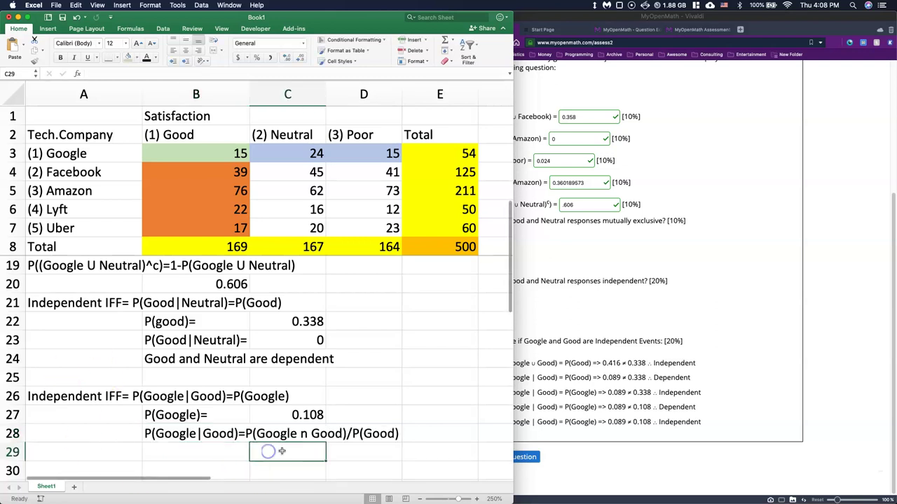
type("=(")
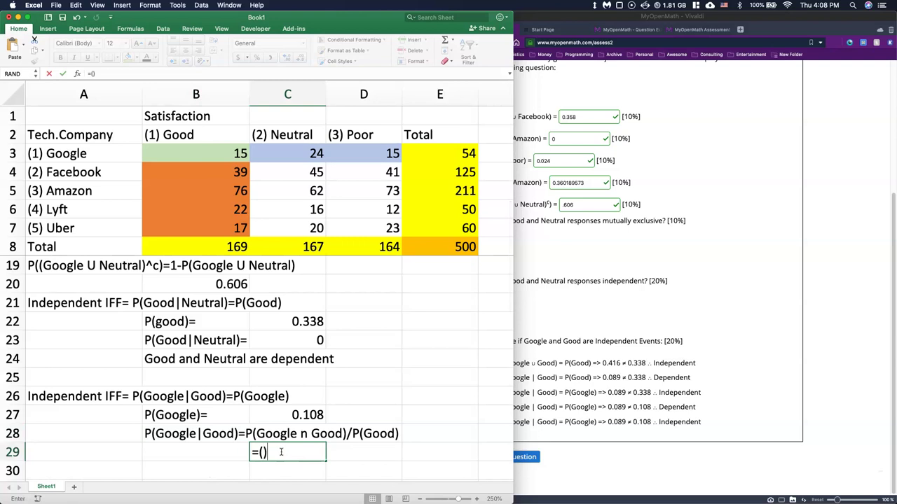
key("Return")
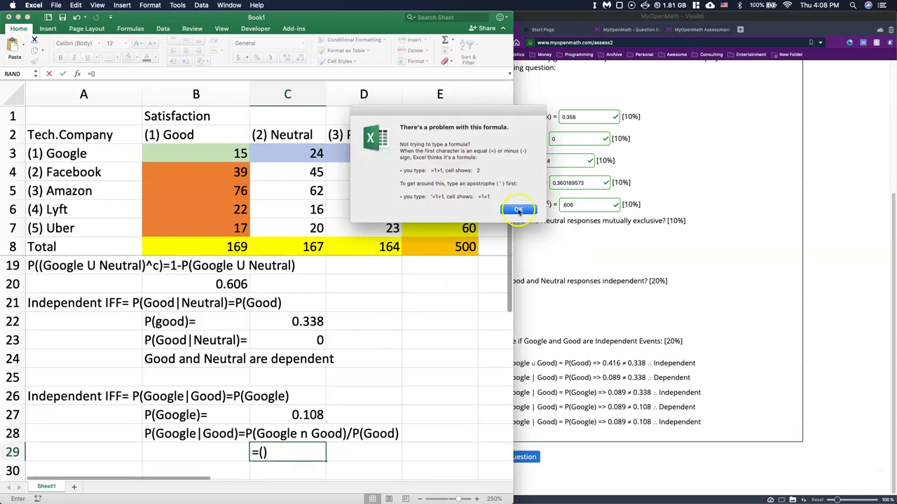
key("Return")
left_click(260, 452)
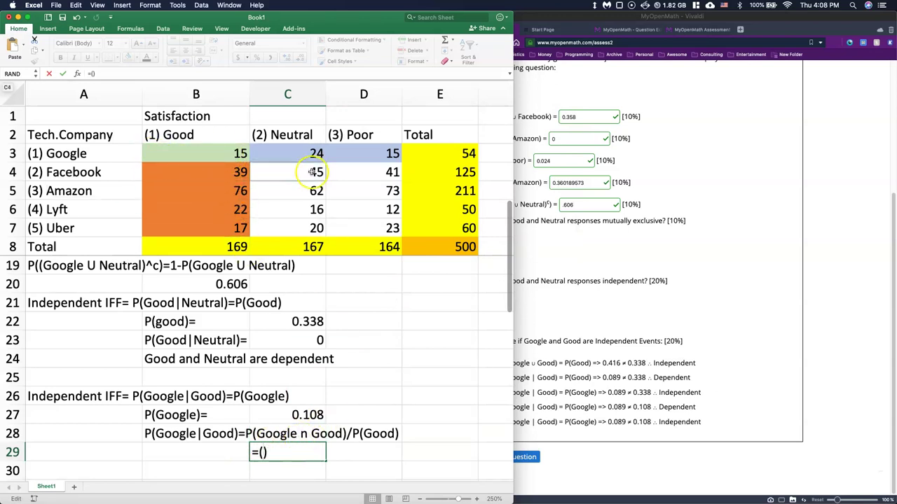
left_click(223, 157)
type("/")
left_click(455, 247)
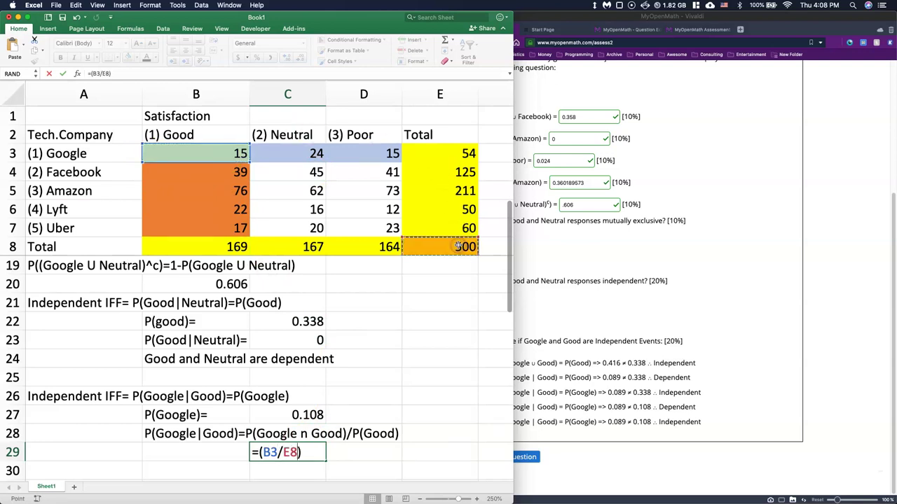
left_click(308, 453)
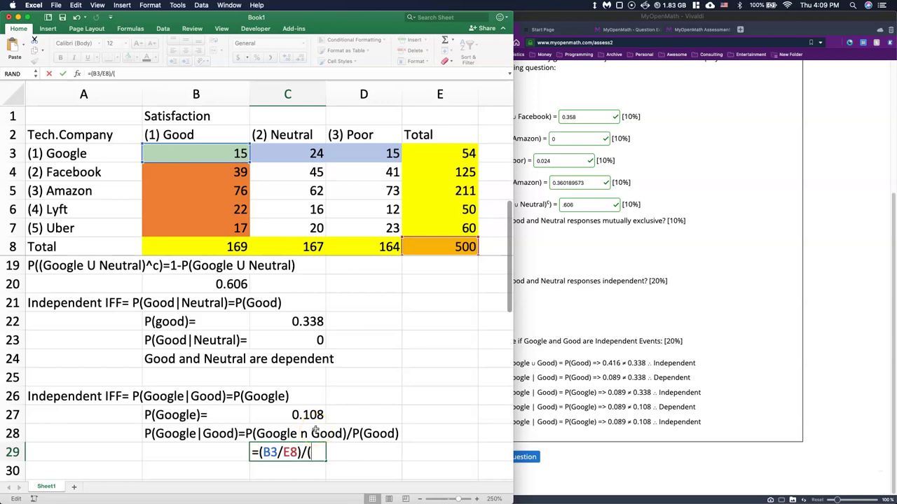
left_click(214, 248)
type("/")
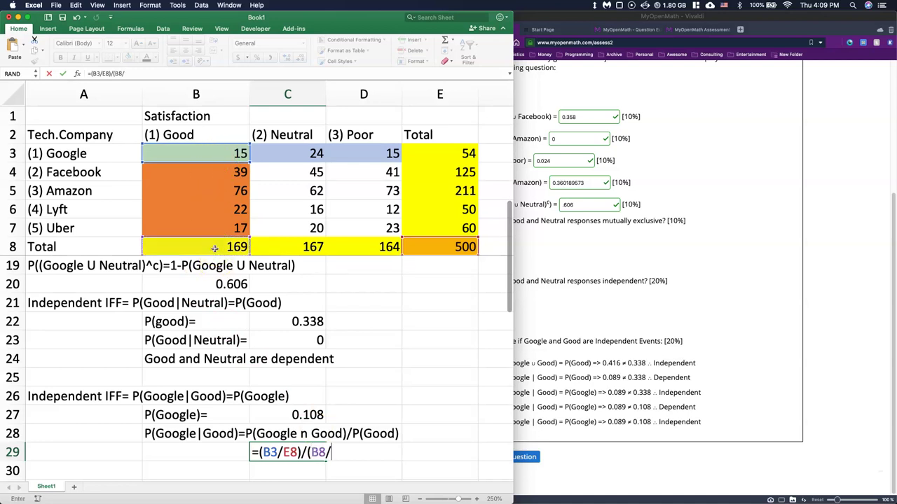
left_click(448, 247)
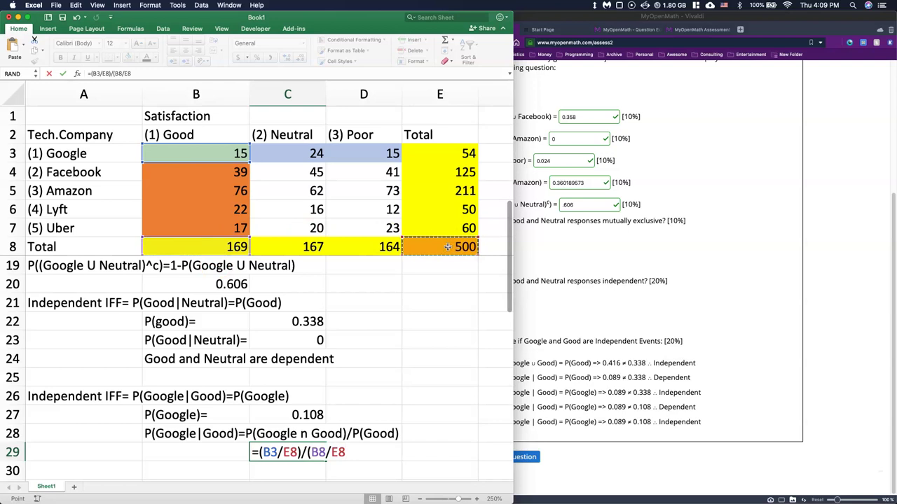
type(")")
key("Return")
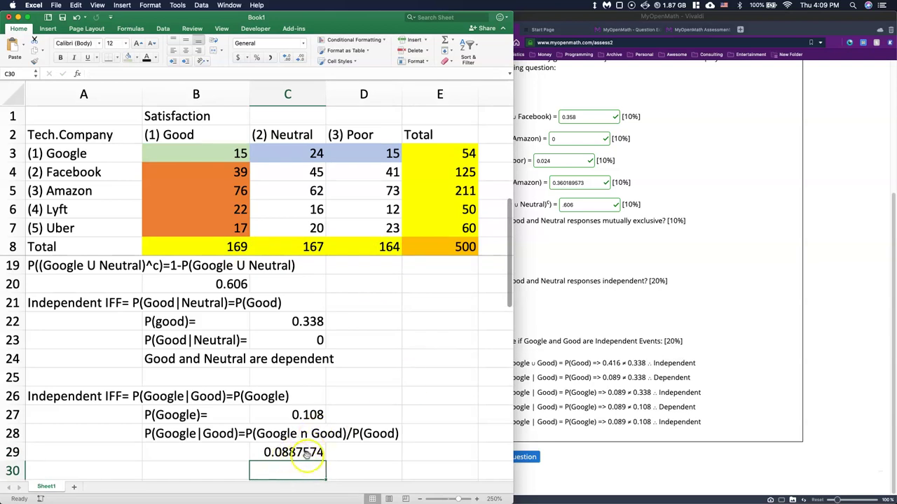
Step: Reduce the displayed precision of the P(Google|Good) result in C29 to three decimal places
left_click(300, 453)
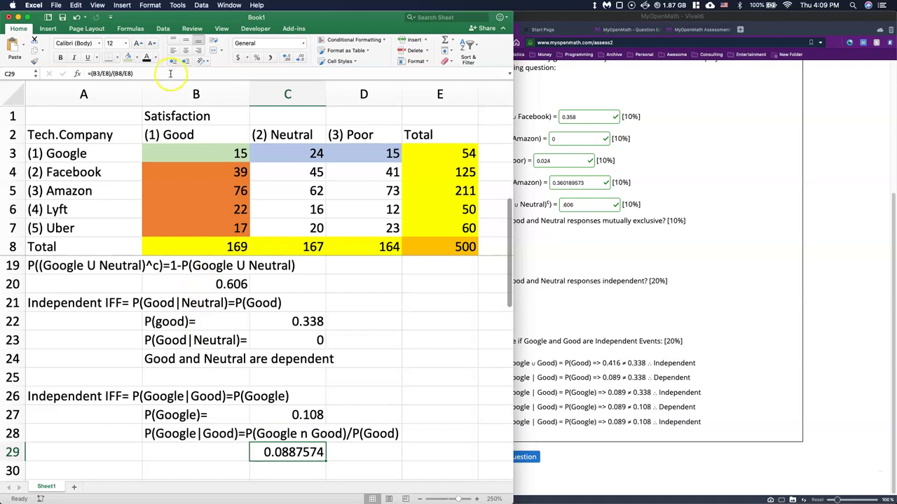
left_click(300, 59)
left_click(299, 59)
left_click(299, 59)
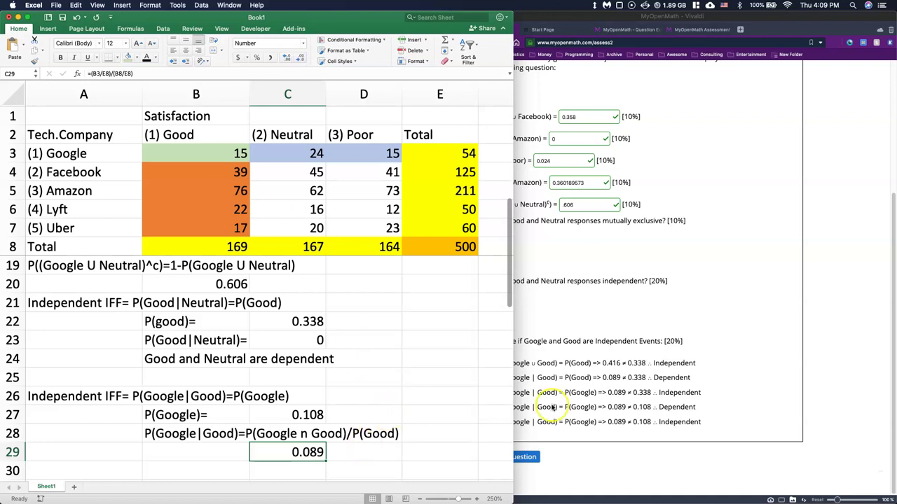
Step: Check the MyOpenMath answer choices for Google and Good, and write the conclusion "Dependent" in cell B30
left_click(659, 383)
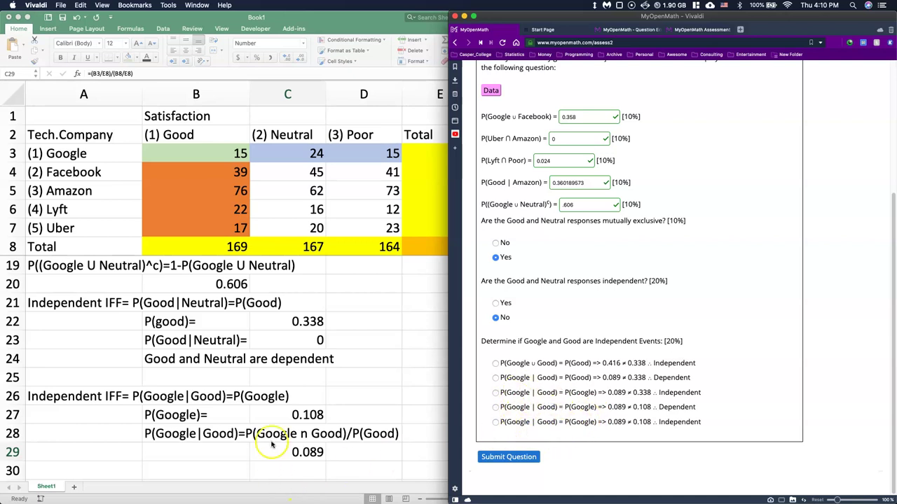
left_click(185, 473)
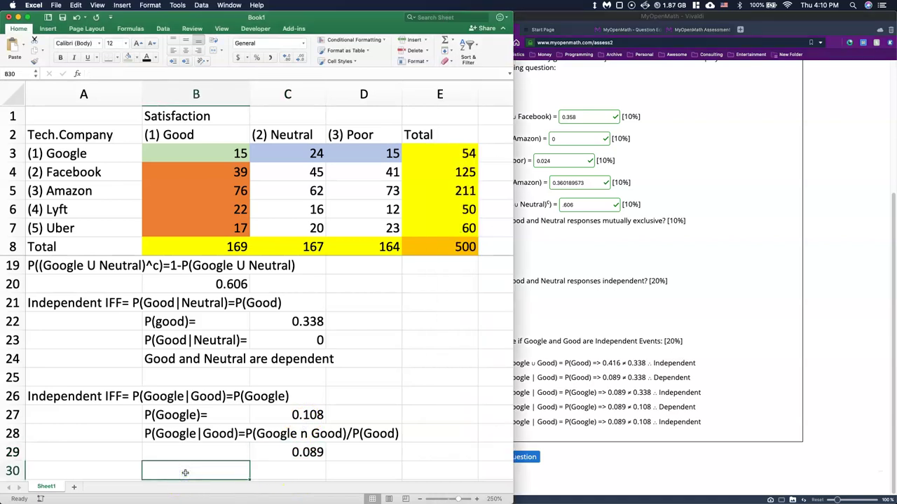
type("Depend")
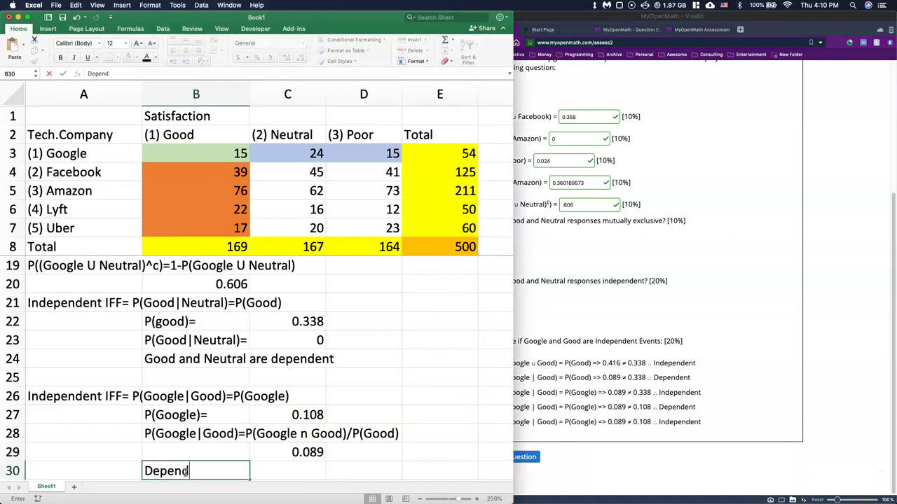
type("ent")
Step: In MyOpenMath, choose "P(Google | Good) = P(Google) => 0.089 ≠ 0.108 ∴ Dependent", submit the question and review the grading
left_click(751, 319)
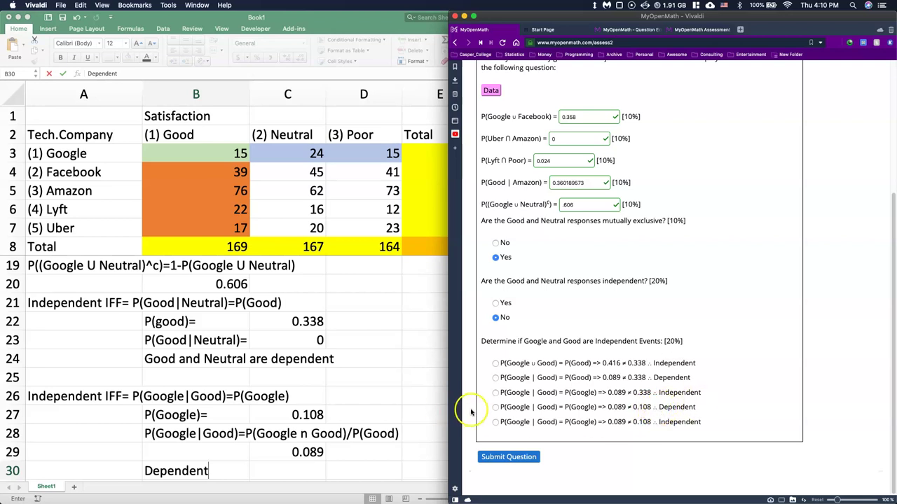
left_click(524, 456)
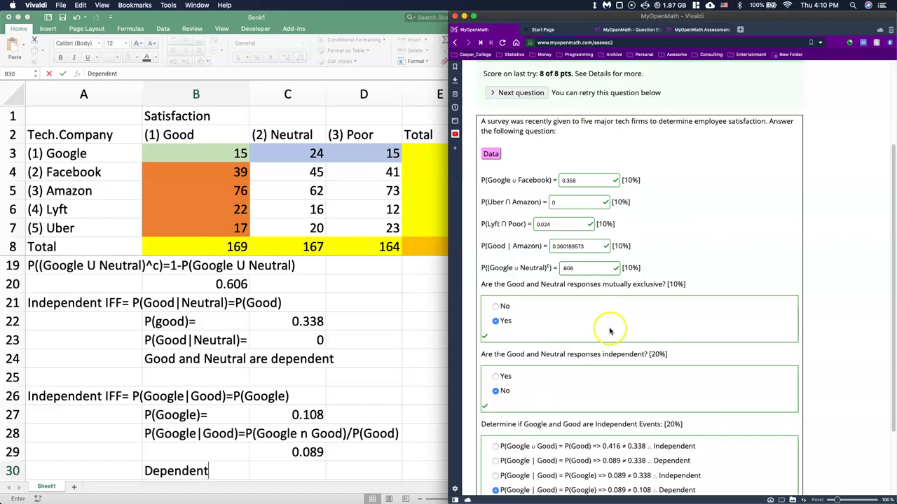
scroll(610, 331, "down", 3)
scroll(714, 344, "up", 5)
scroll(718, 345, "down", 5)
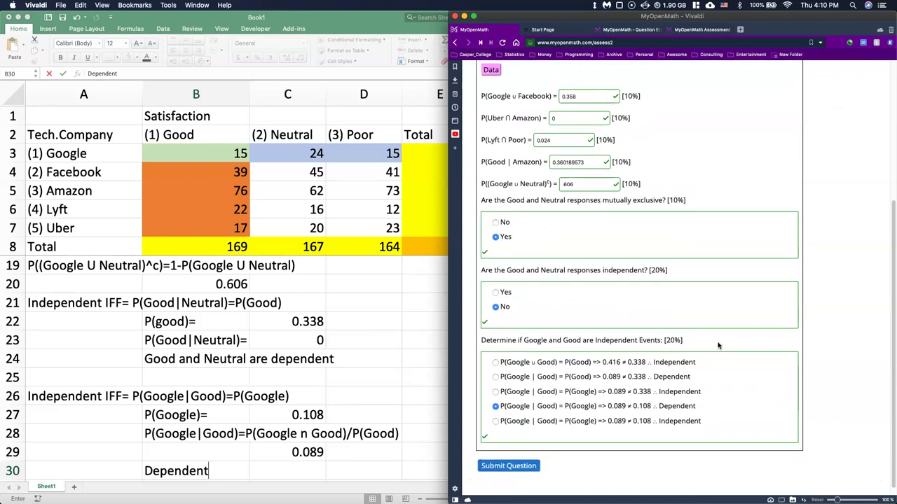
left_click(372, 302)
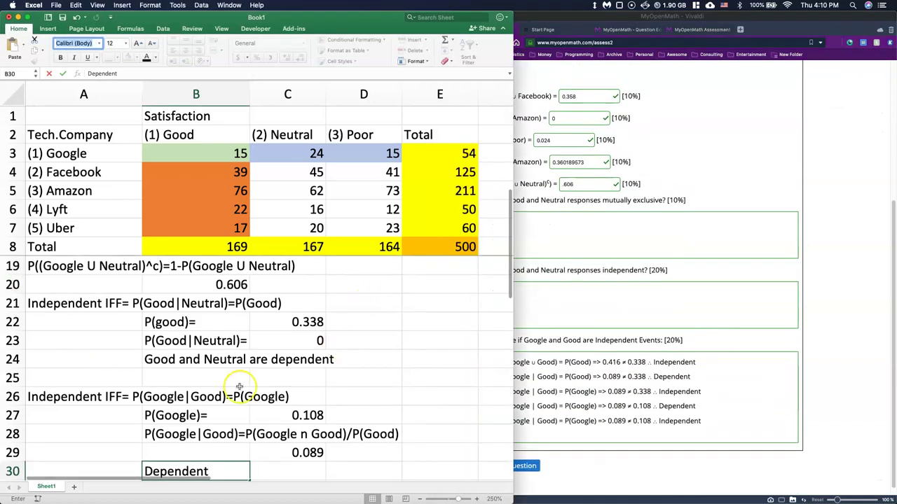
scroll(272, 376, "up", 5)
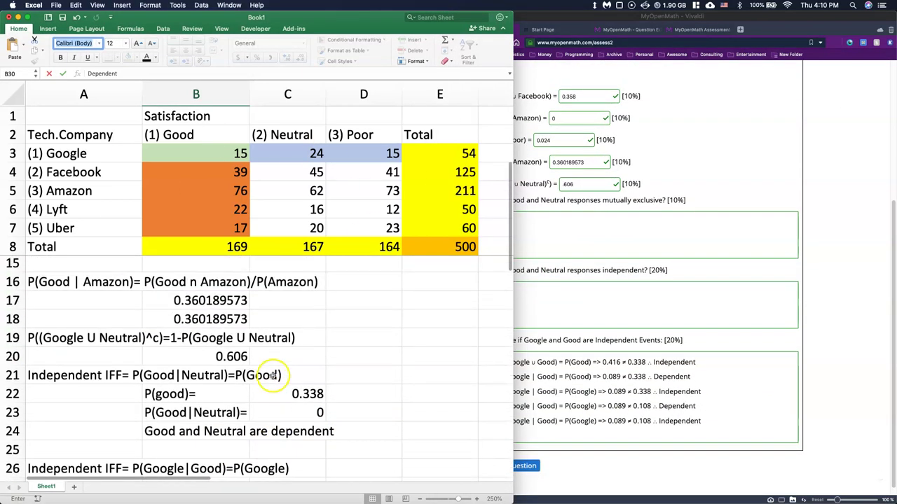
scroll(272, 376, "up", 3)
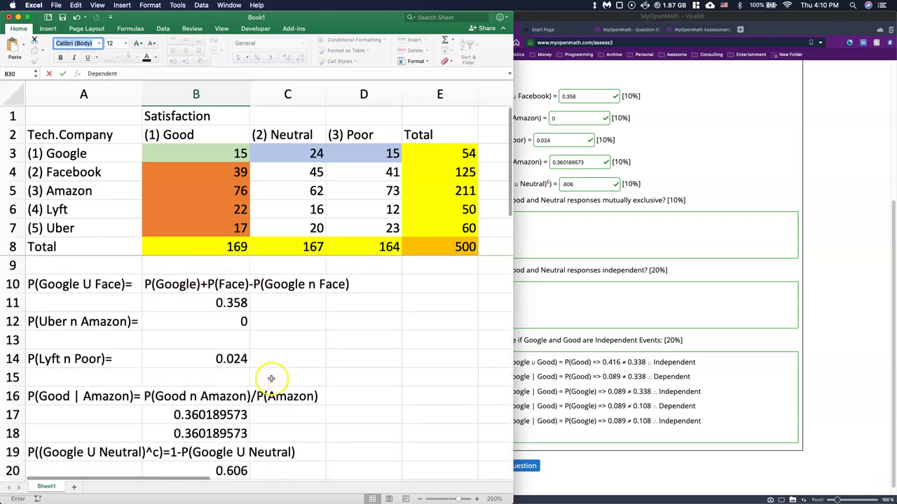
scroll(304, 389, "down", 6)
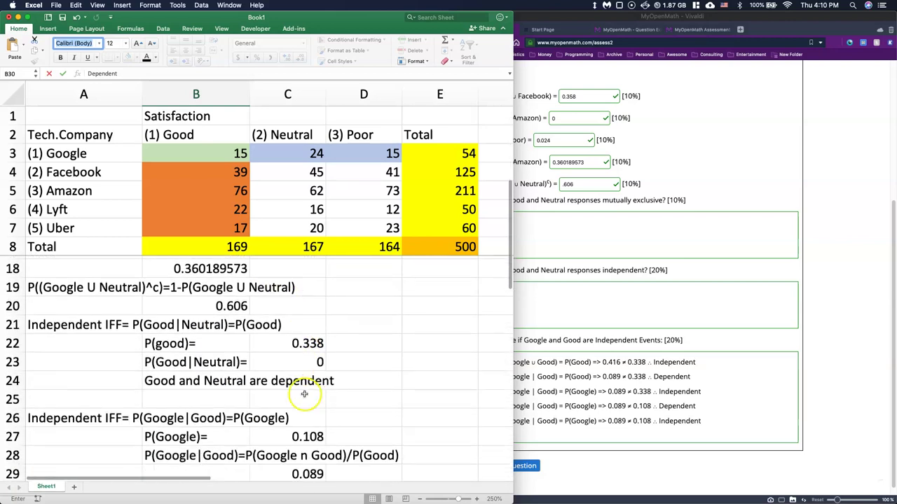